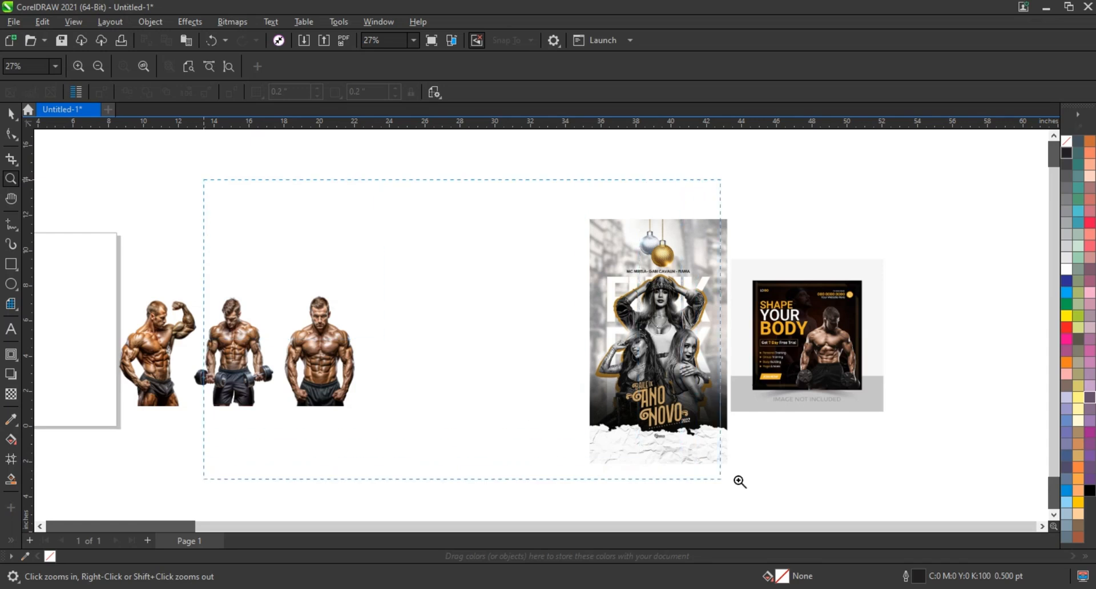
Move the two reference poster images further right to clear space beside the bodybuilder cutouts.
left_click_drag(295, 182, 876, 480)
right_click(831, 476)
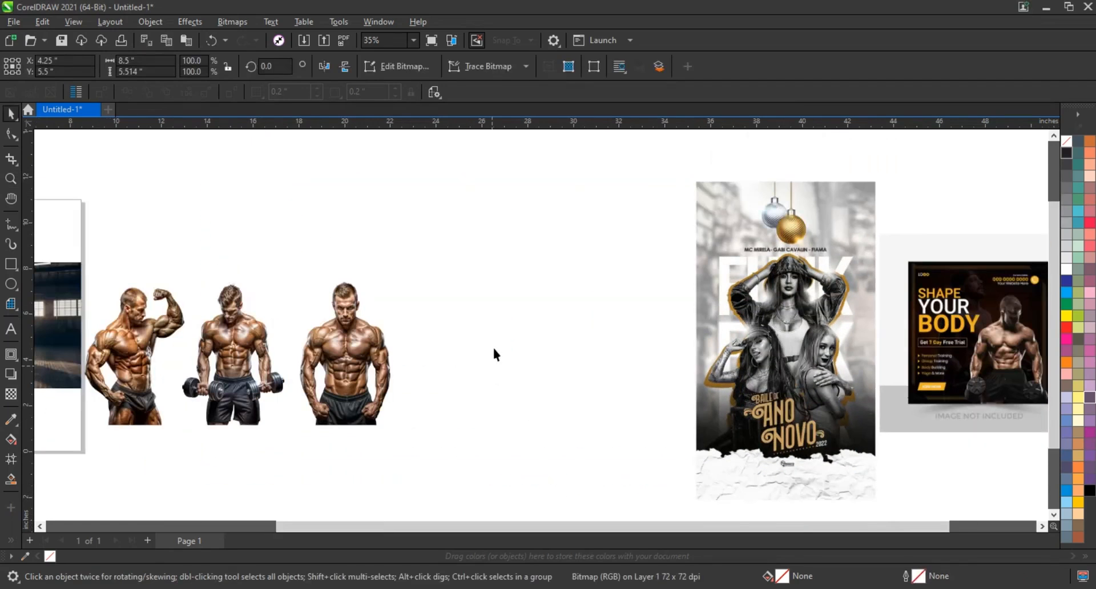
key("space")
left_click(789, 329)
left_click_drag(789, 329, 822, 328)
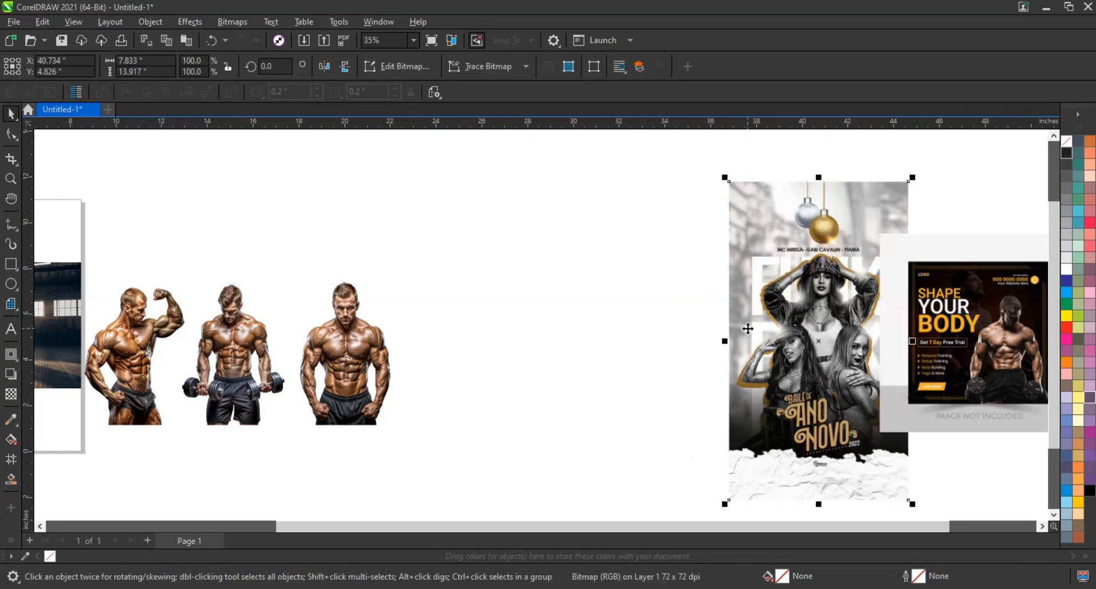
left_click(674, 330)
left_click_drag(952, 336, 990, 336)
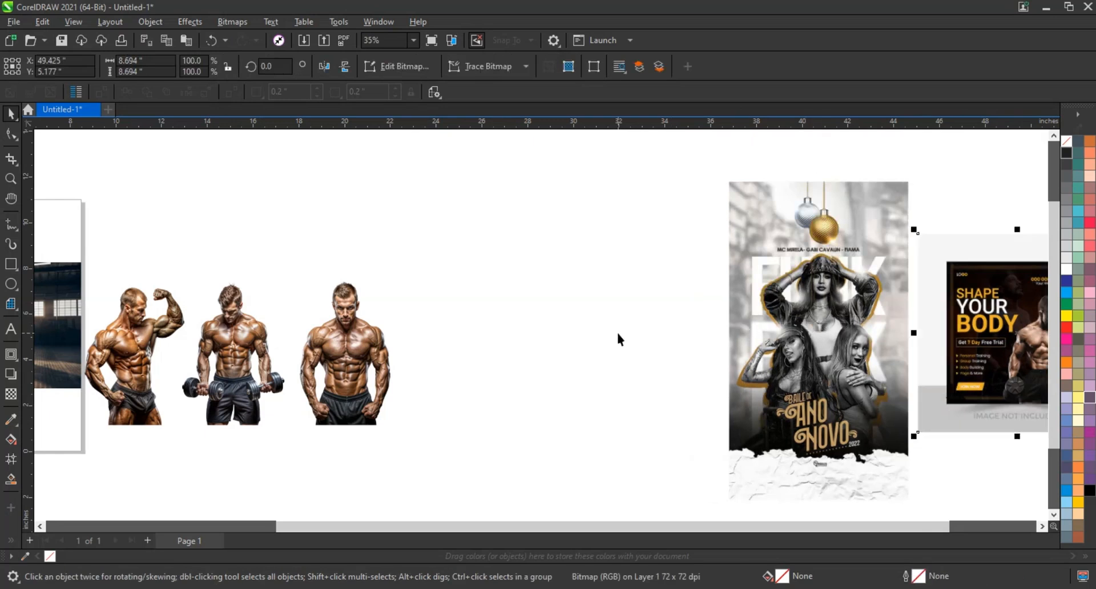
left_click(619, 337)
Draw a tall rectangle about 9.6 by 15.4 inches between the bodybuilder cutouts and the reference posters.
left_click(11, 264)
left_click_drag(432, 156, 652, 507)
key("space")
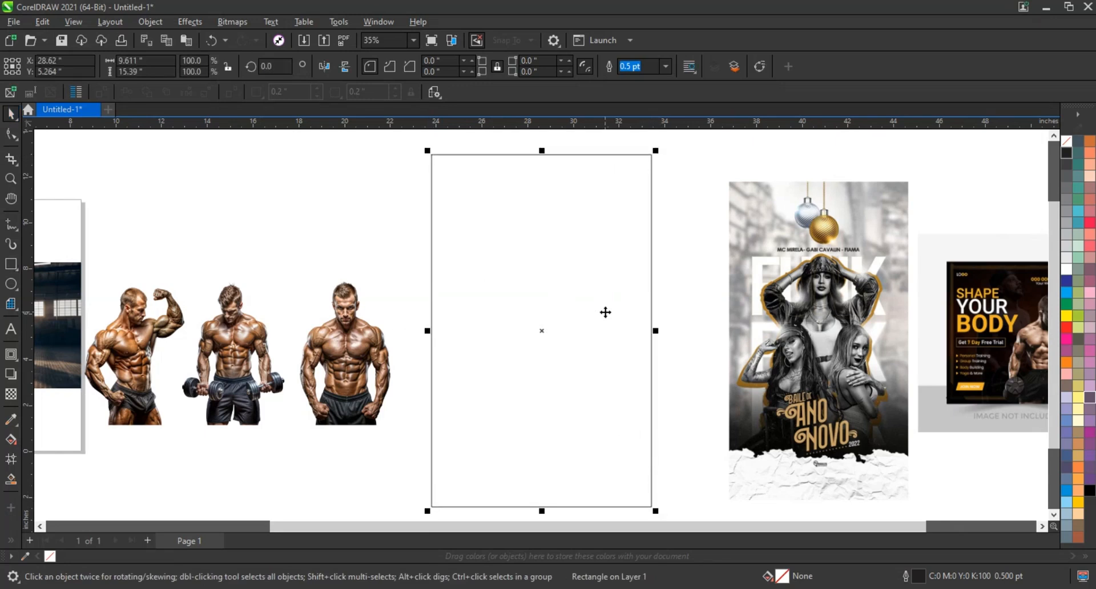
Place the gym interior photo over the upper part of the rectangle and stretch it to about 11.8 by 12.65 inches.
left_click_drag(56, 295, 582, 295)
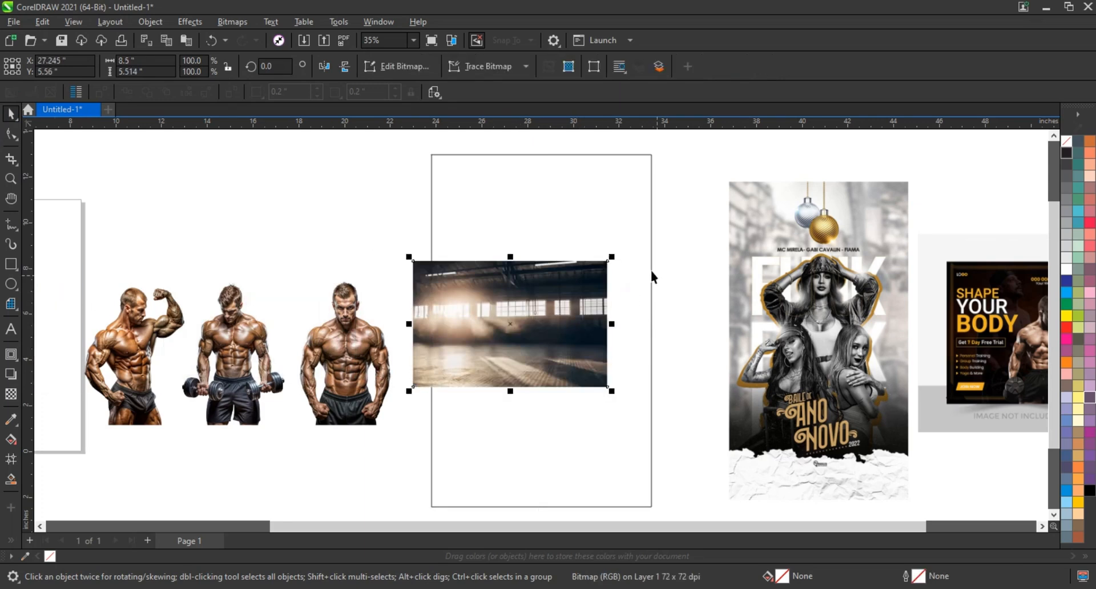
left_click_drag(612, 258, 685, 215)
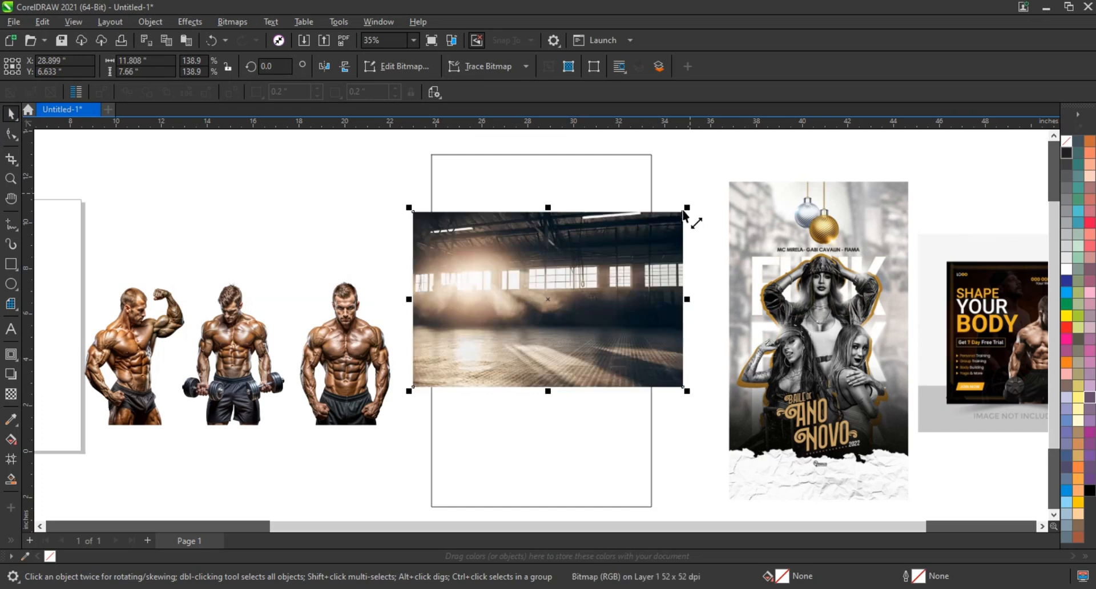
left_click_drag(550, 205, 551, 150)
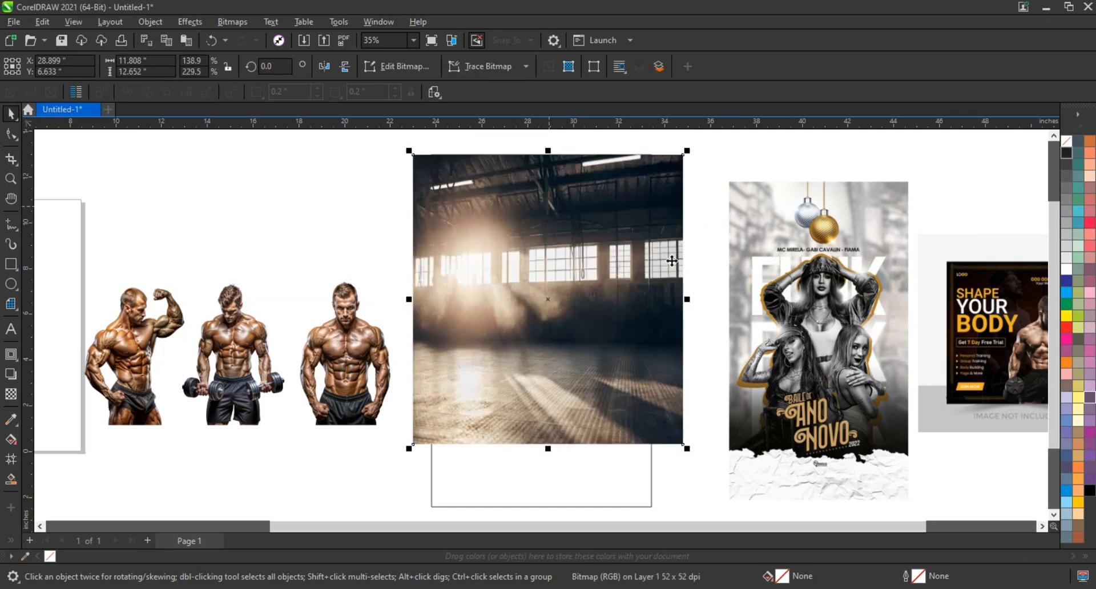
left_click_drag(680, 259, 674, 254)
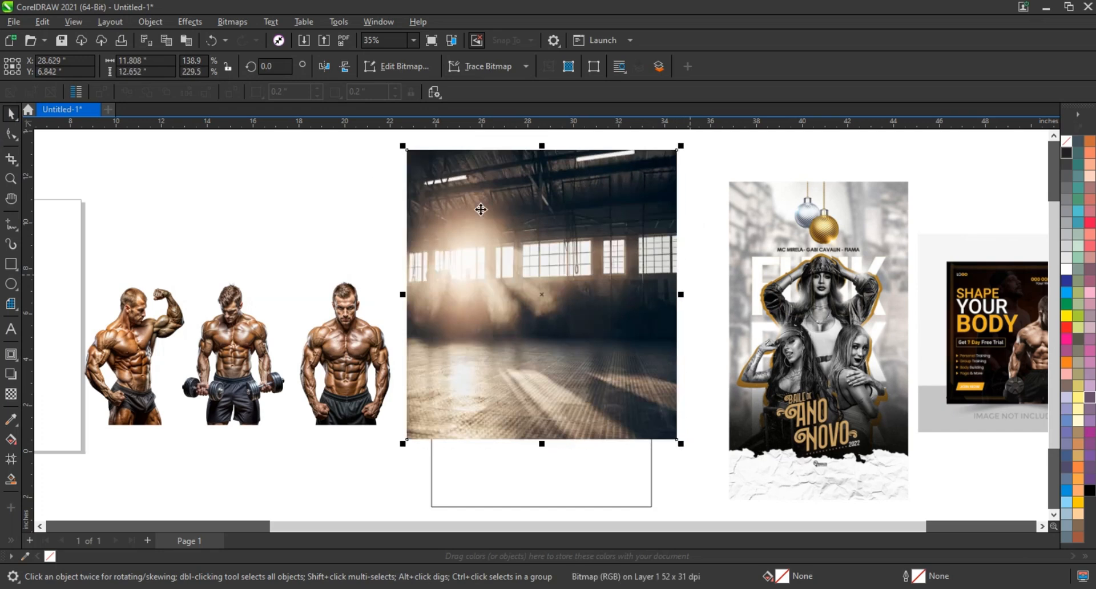
Convert the gym photo to a Grayscale (8-bit) bitmap at 300 dpi with anti-aliasing and a transparent background.
left_click(232, 22)
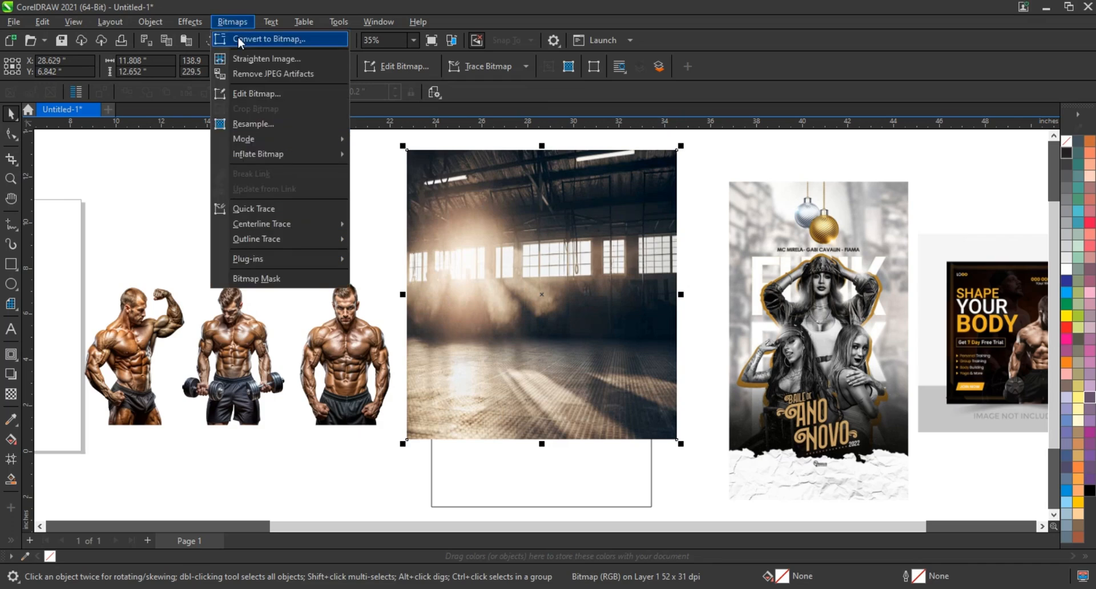
left_click(254, 36)
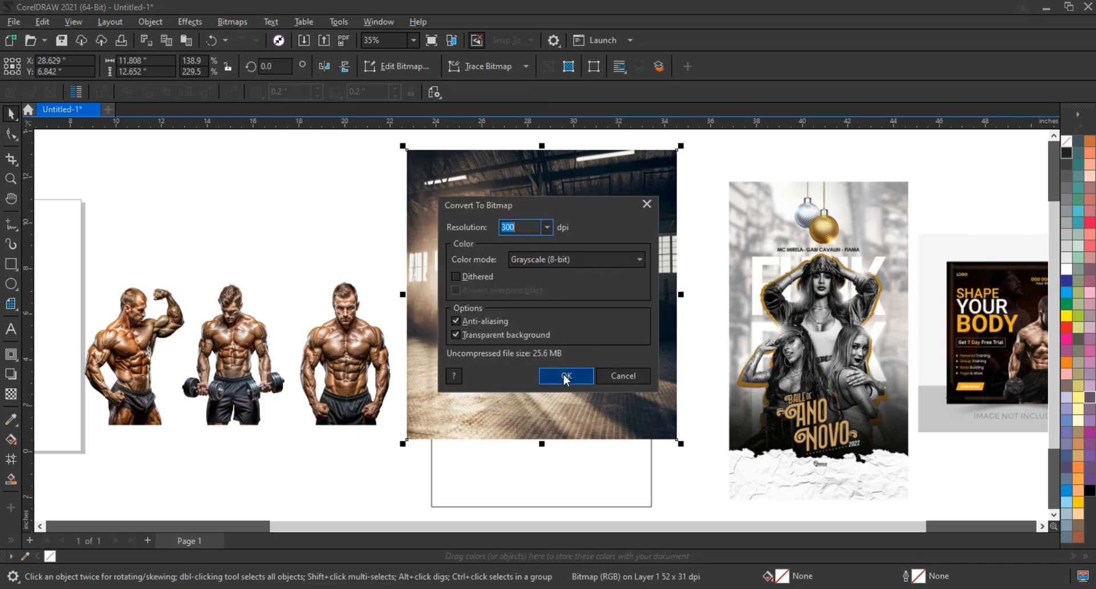
left_click(566, 377)
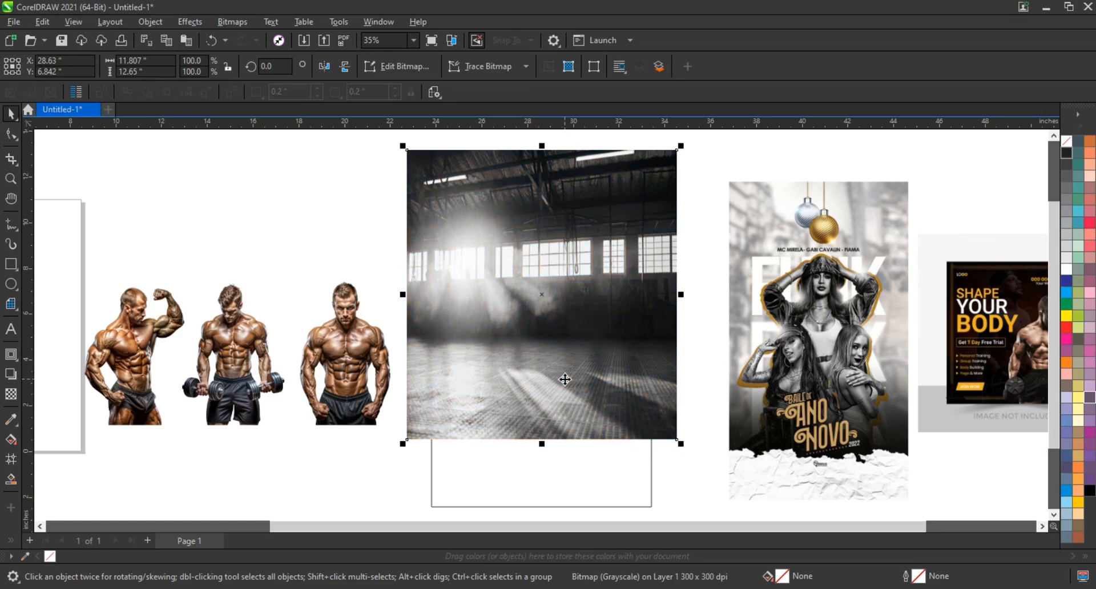
Apply a Gaussian Blur with a 21-pixel radius to the gym photo.
left_click(190, 22)
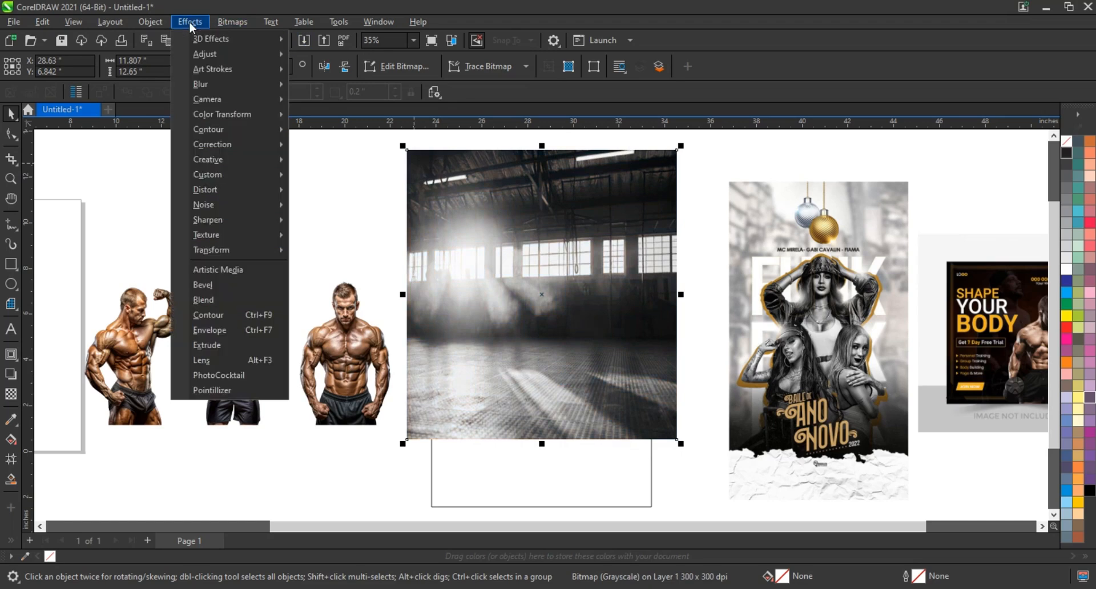
mouse_move(278, 88)
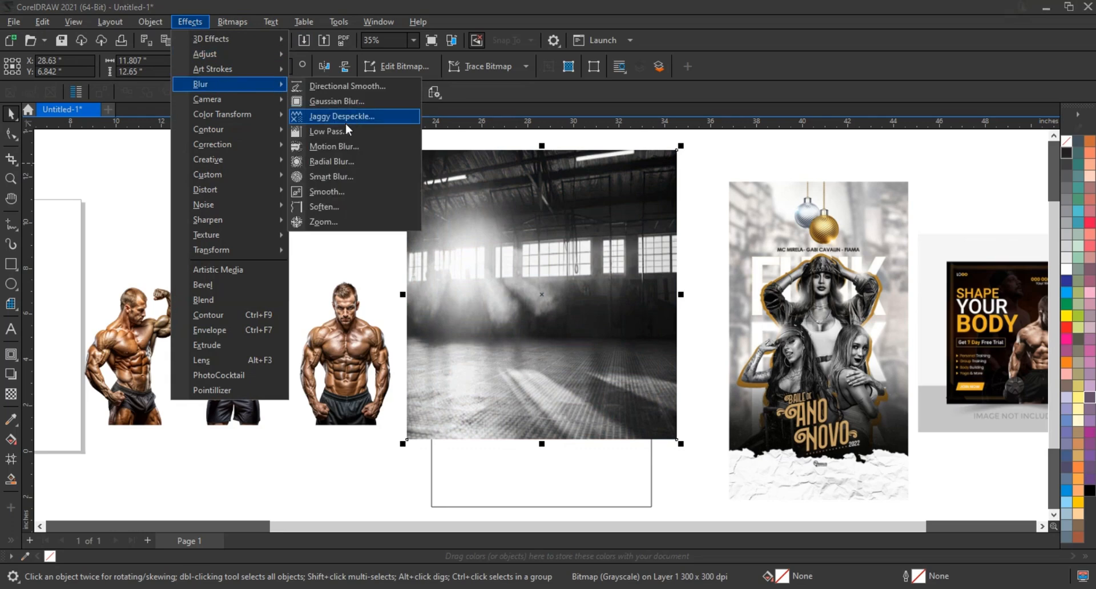
left_click(341, 102)
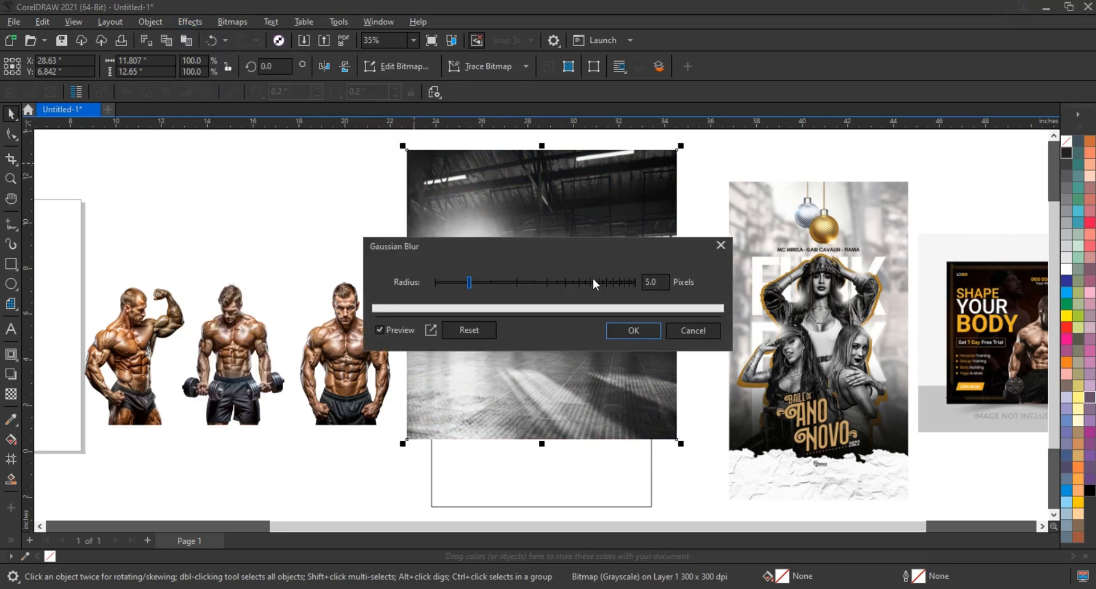
left_click(492, 282)
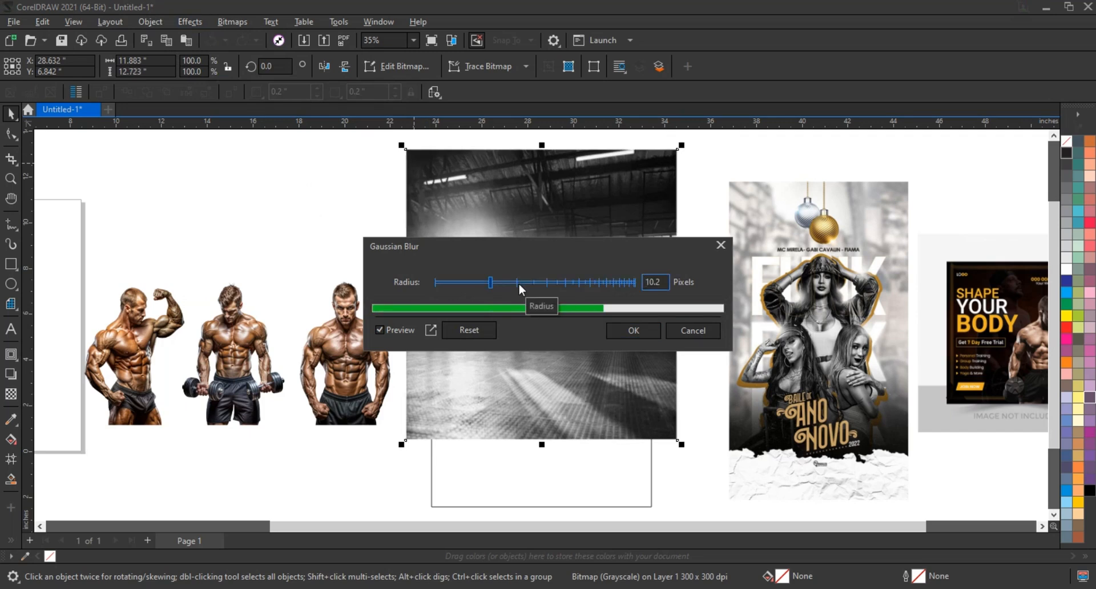
left_click(521, 289)
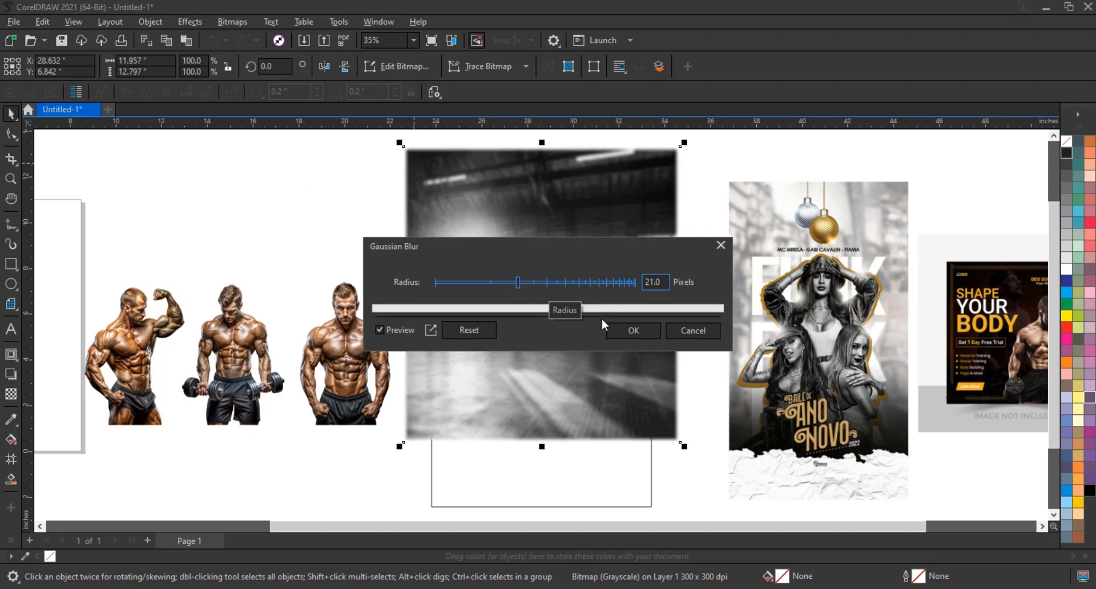
left_click(631, 332)
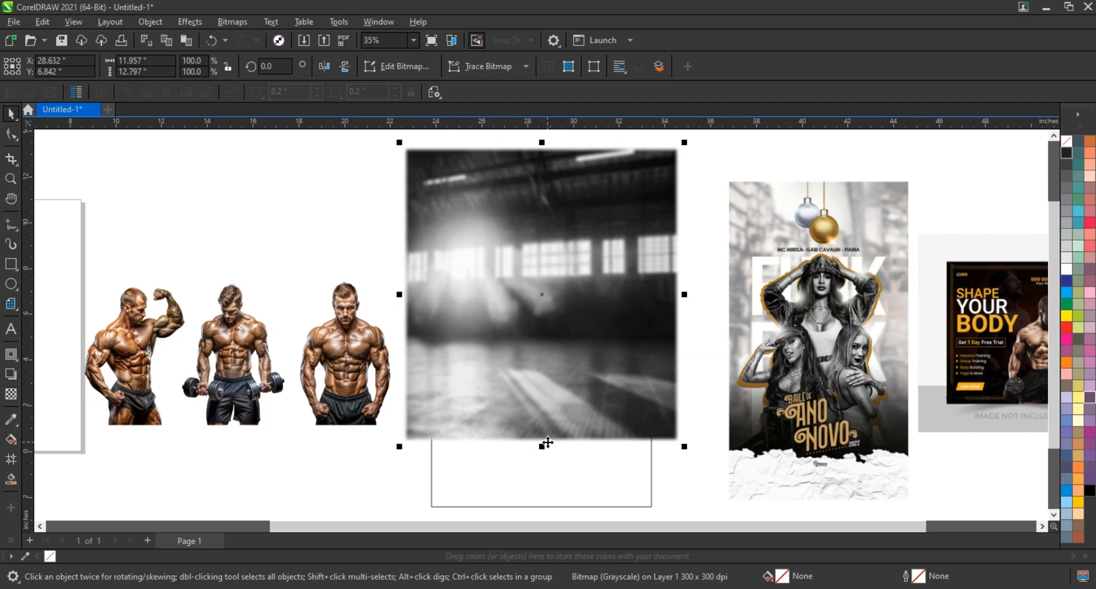
Stretch the blurred gym photo downward to about 13.5 inches tall and fade its lower part with a vertical linear transparency.
left_click_drag(544, 446, 542, 458)
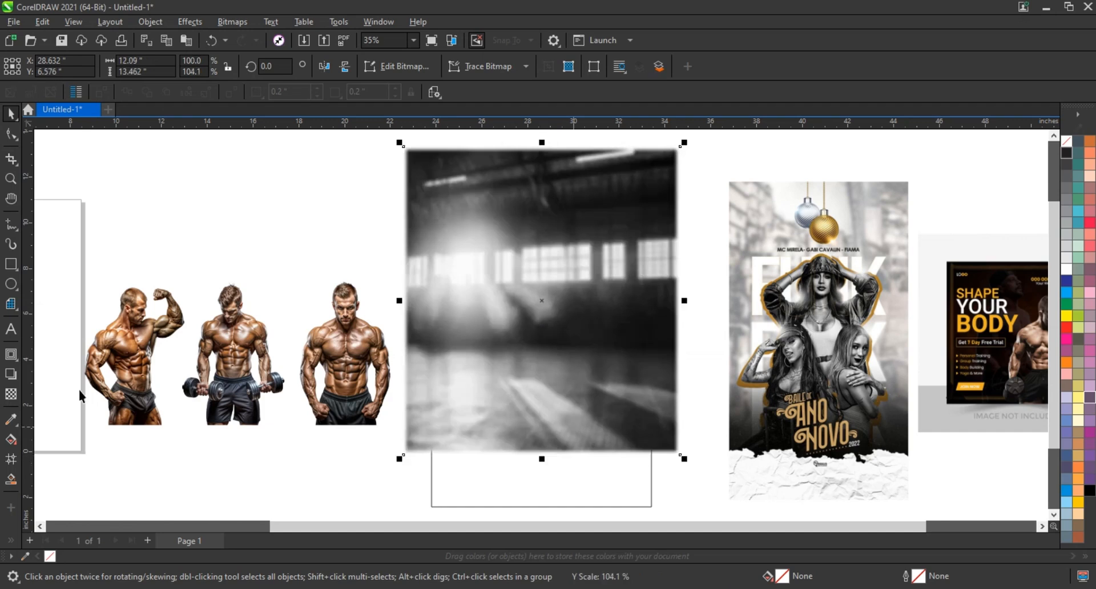
left_click(7, 396)
left_click_drag(545, 355, 544, 440)
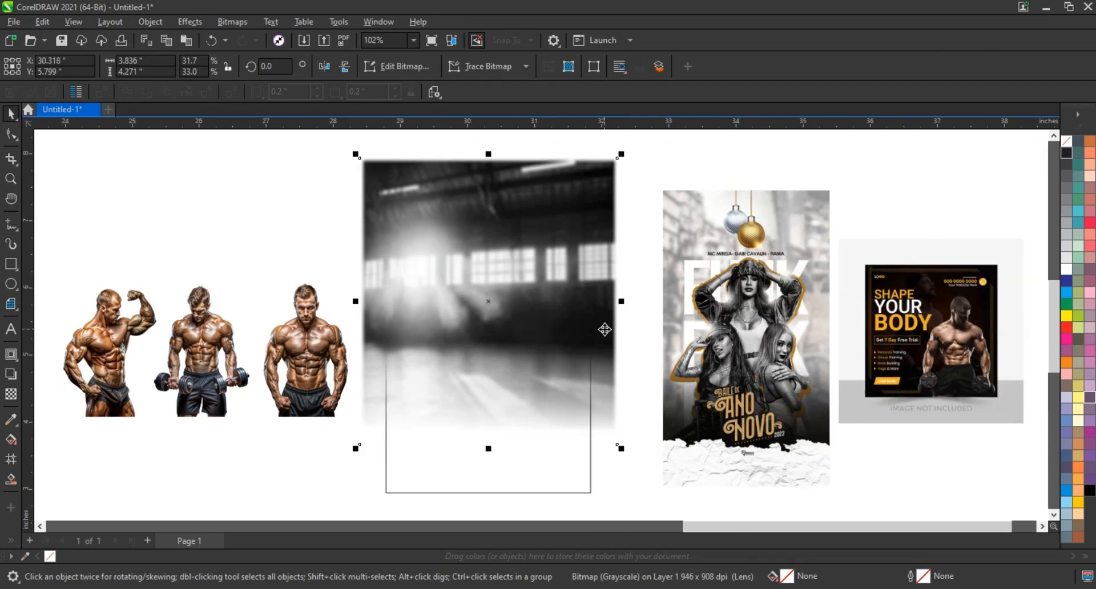
PowerClip the faded gym photo inside the tall rectangle and fill the rectangle with black.
right_click(605, 330)
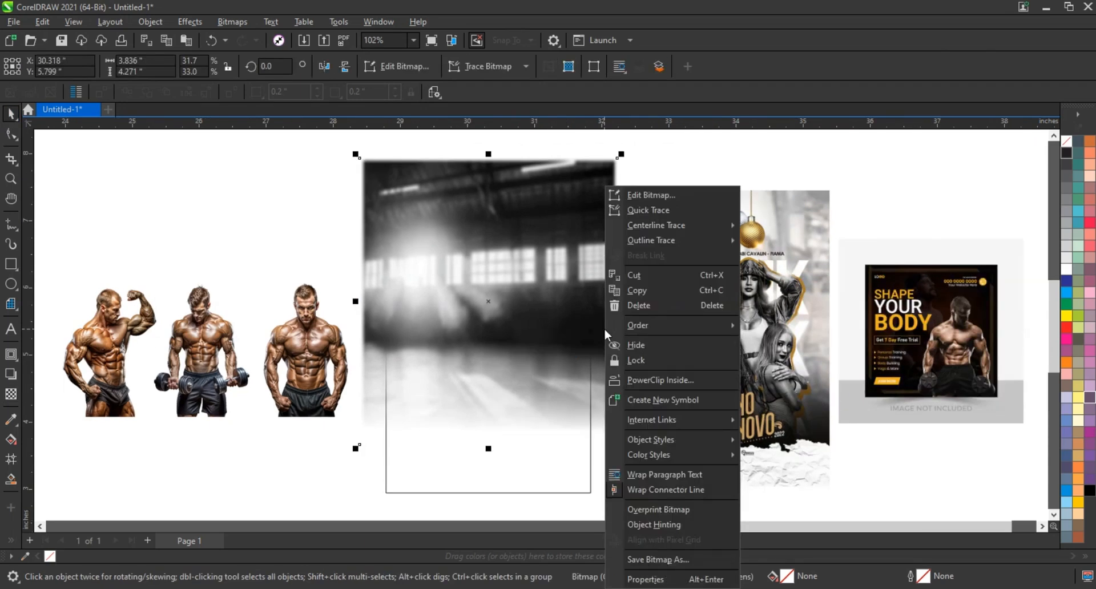
left_click(656, 379)
left_click(567, 477)
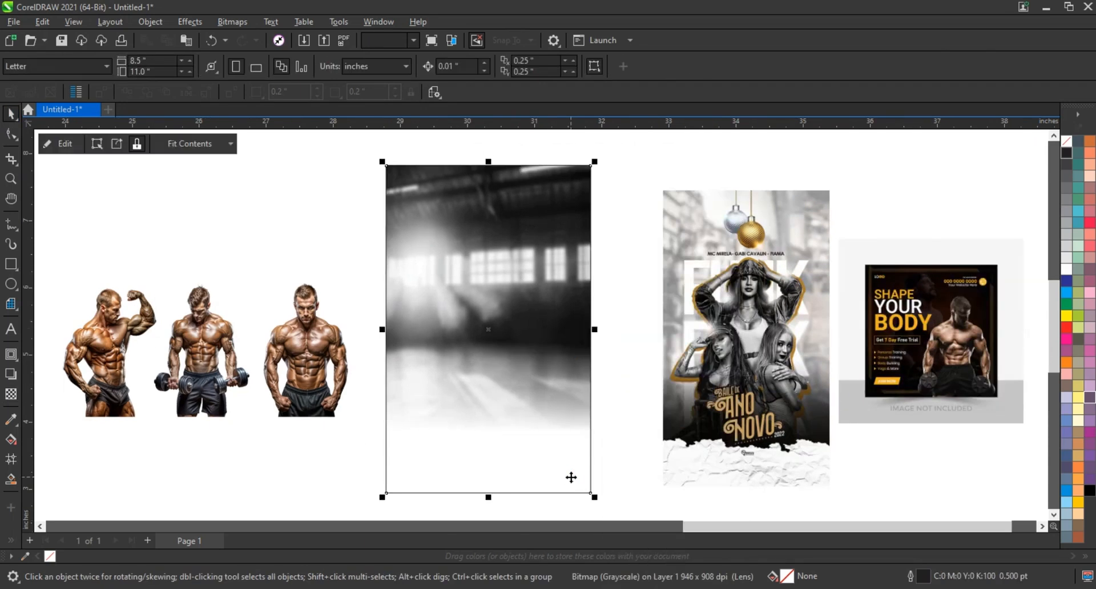
left_click(1090, 491)
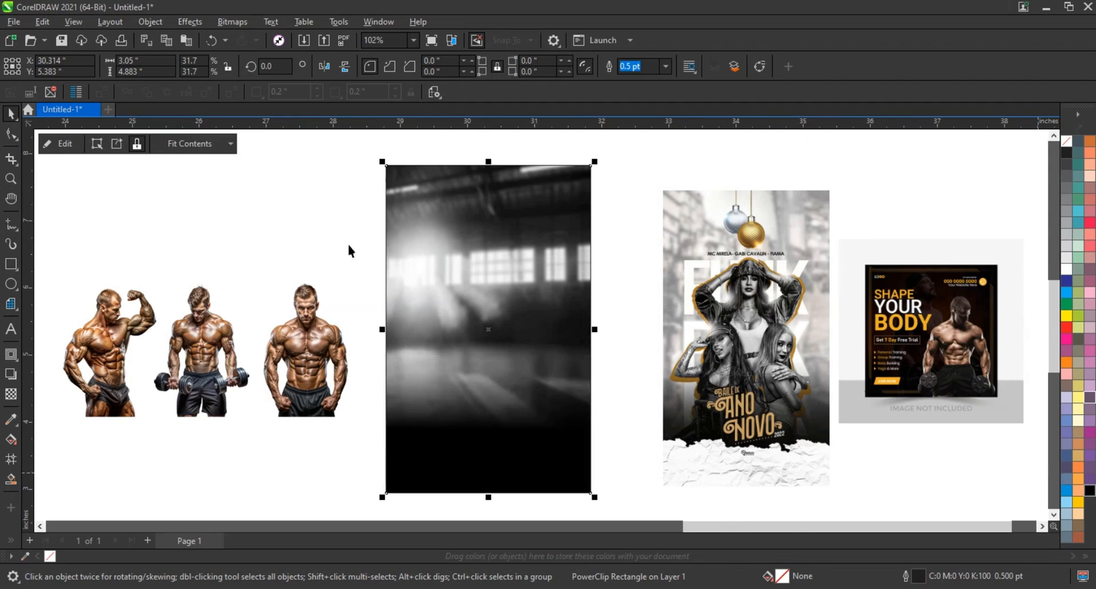
left_click(332, 231)
left_click(421, 257)
left_click(320, 240)
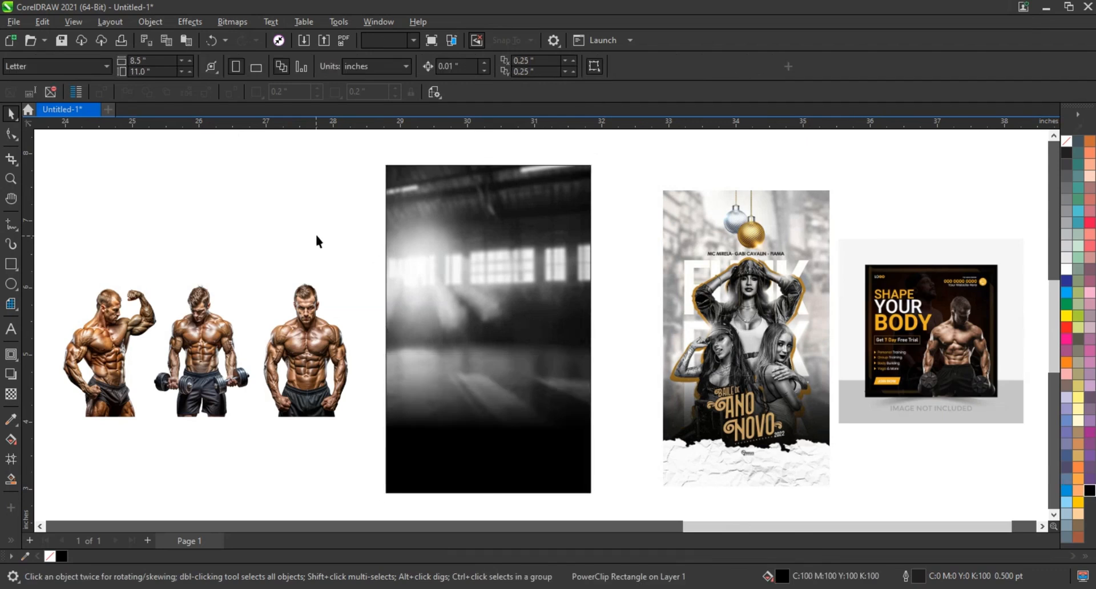
Place the front-facing bodybuilder at the poster's horizontal centre and enlarge him proportionally to about 2.8 inches tall.
left_click(309, 321)
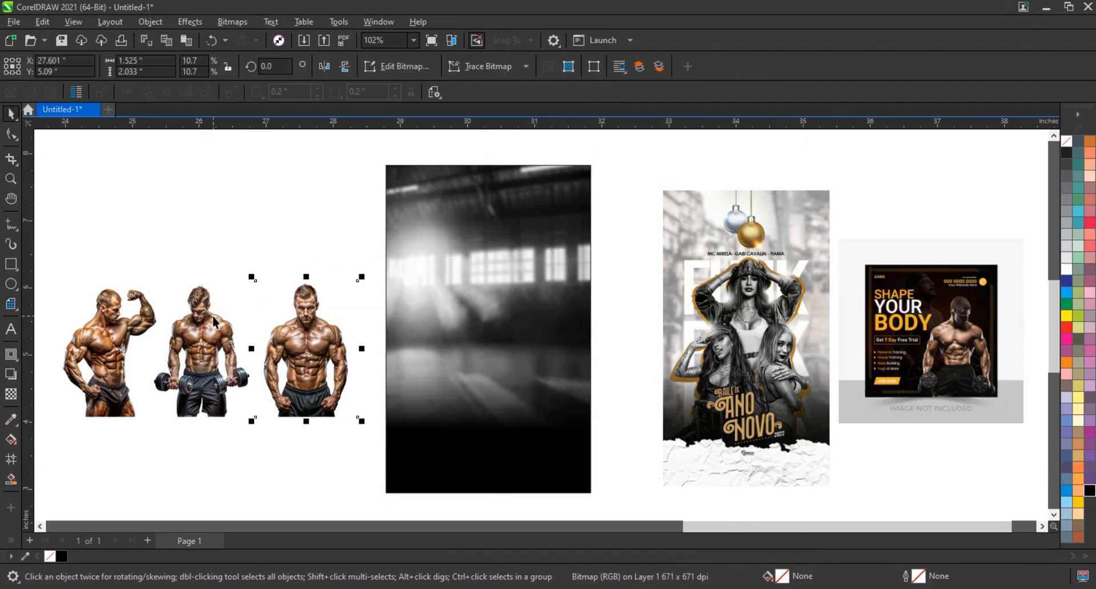
left_click(114, 320, "shift")
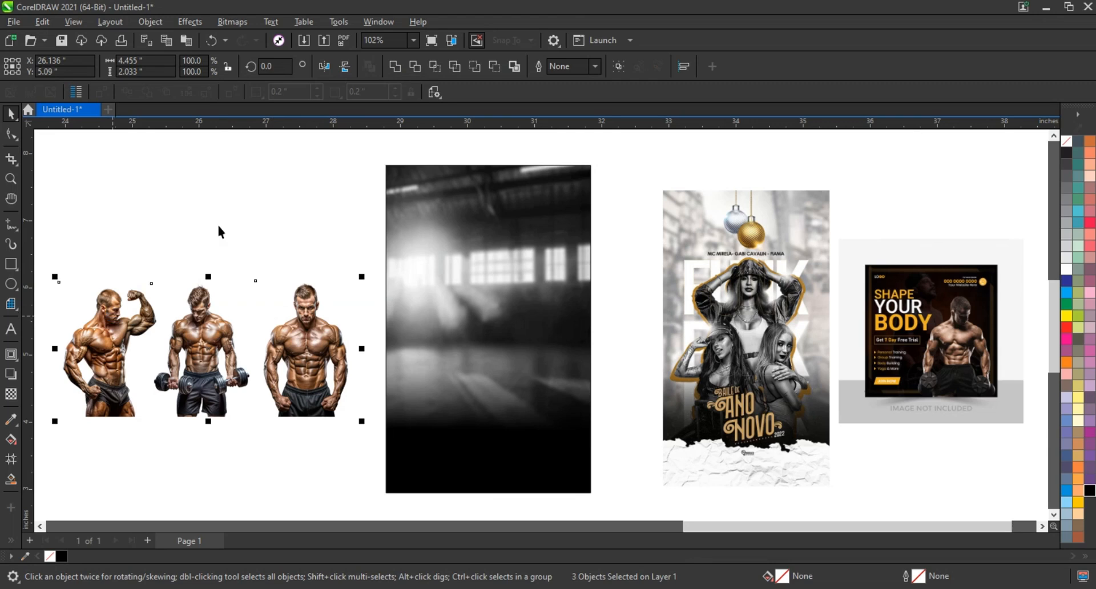
left_click(294, 320)
left_click_drag(295, 320, 457, 288)
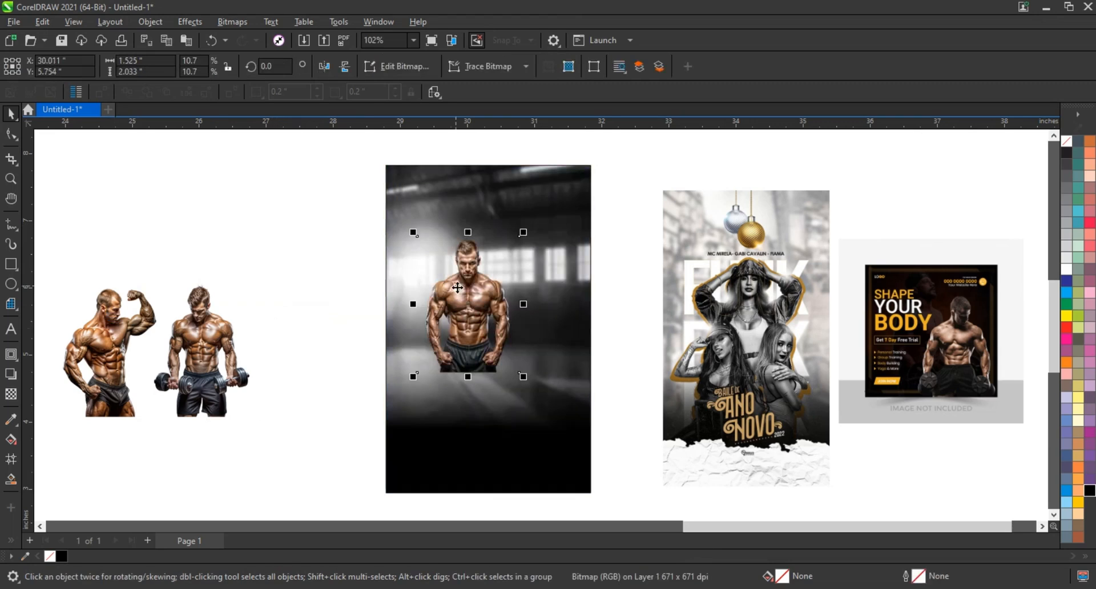
left_click_drag(523, 235, 546, 213)
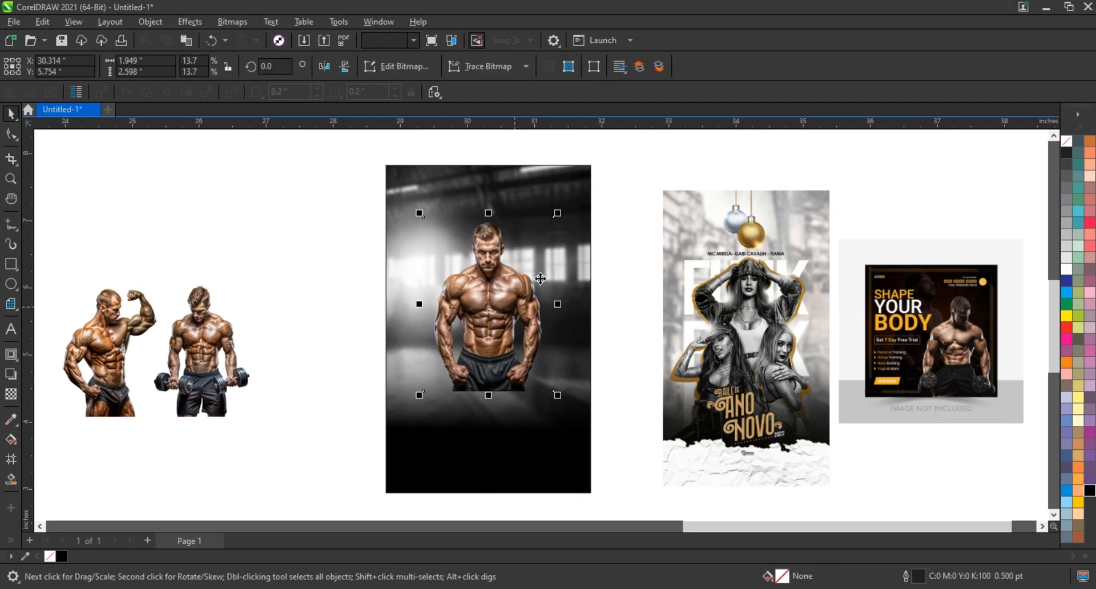
left_click_drag(557, 216, 565, 209)
Place the flexing bodybuilder in front of the large figure's right side and align their bottom edges.
left_click_drag(117, 350, 543, 326)
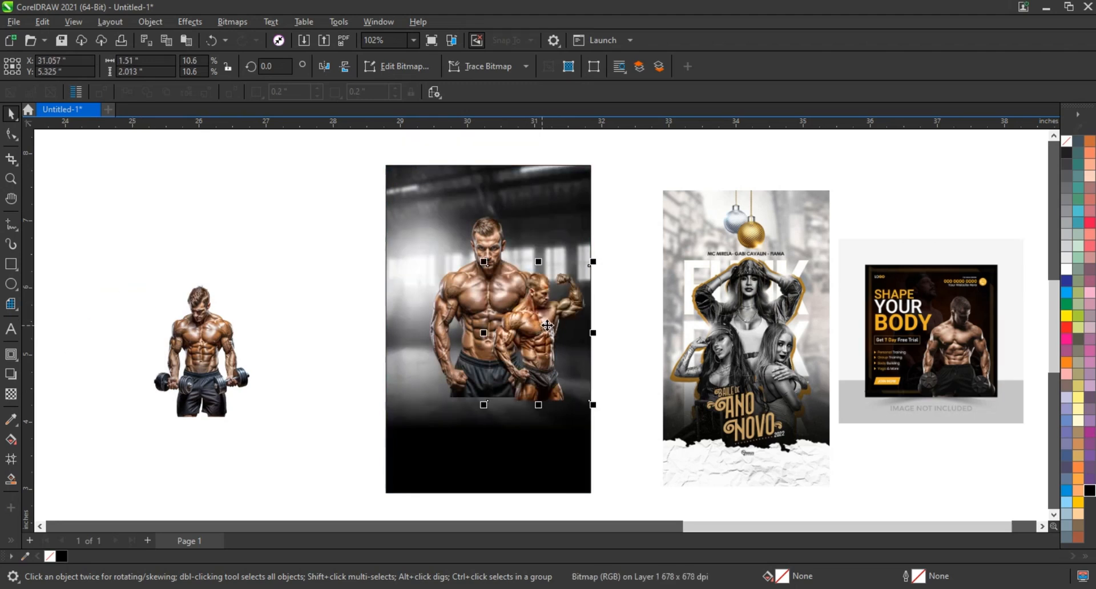
left_click(461, 278, "shift")
key("b")
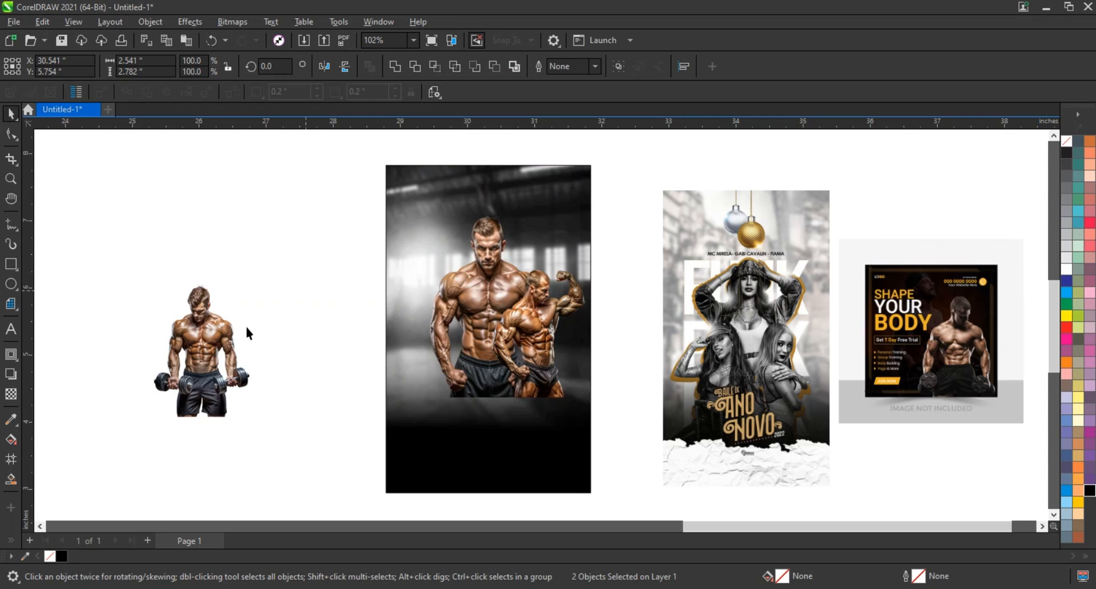
Place the dumbbell bodybuilder at the large figure's left side, align their bottoms, and shift all three figures slightly left.
left_click_drag(247, 333, 445, 302)
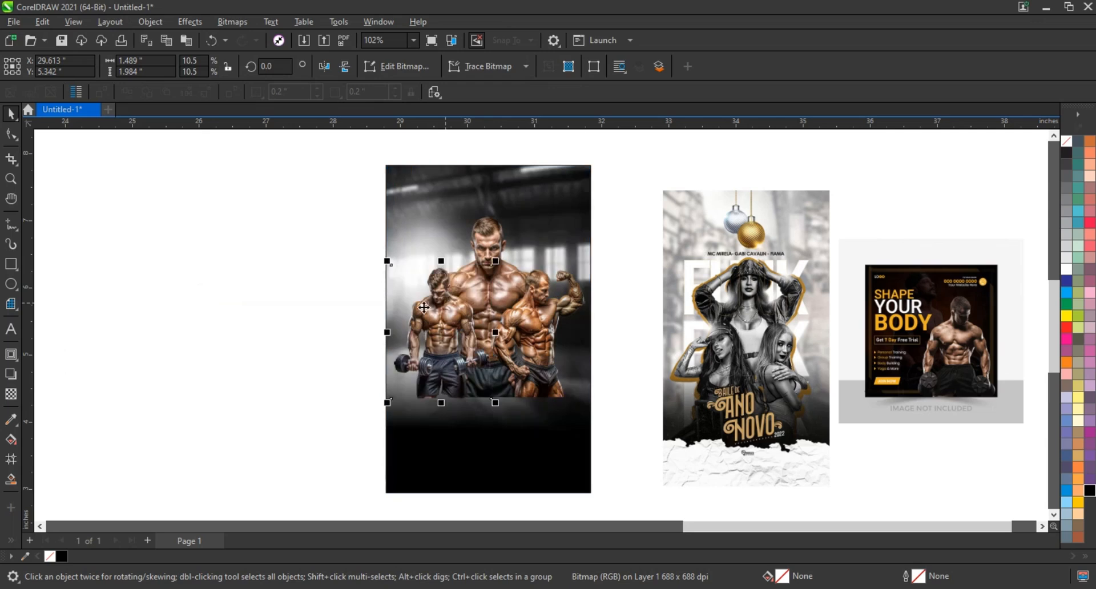
left_click(500, 234, "shift")
left_click_drag(284, 201, 603, 421)
key("shift+F2")
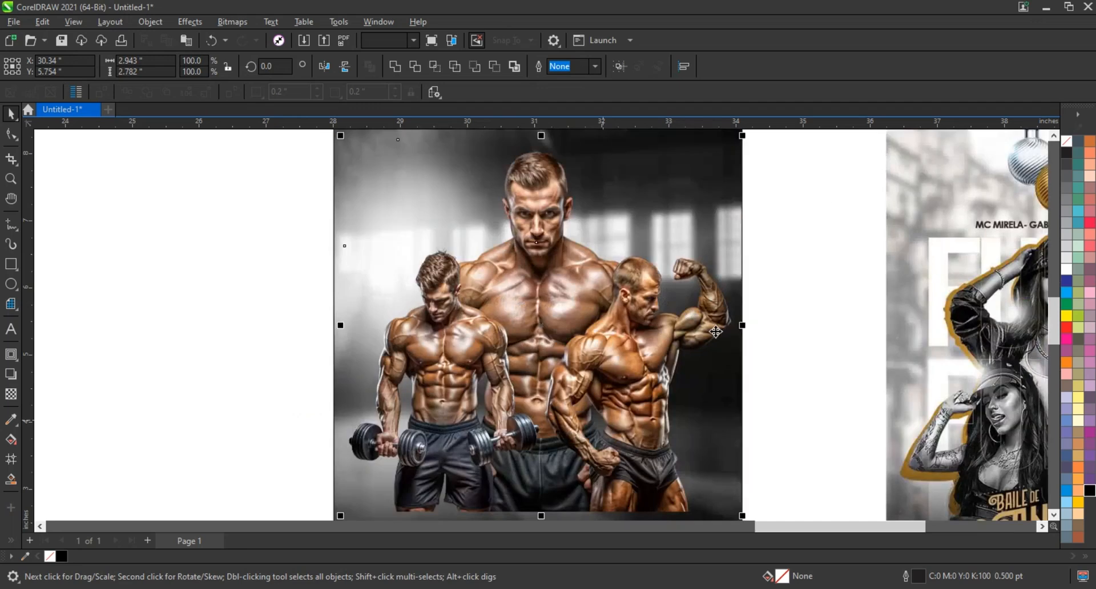
scroll(696, 341, "down", 1)
left_click_drag(678, 350, 673, 349)
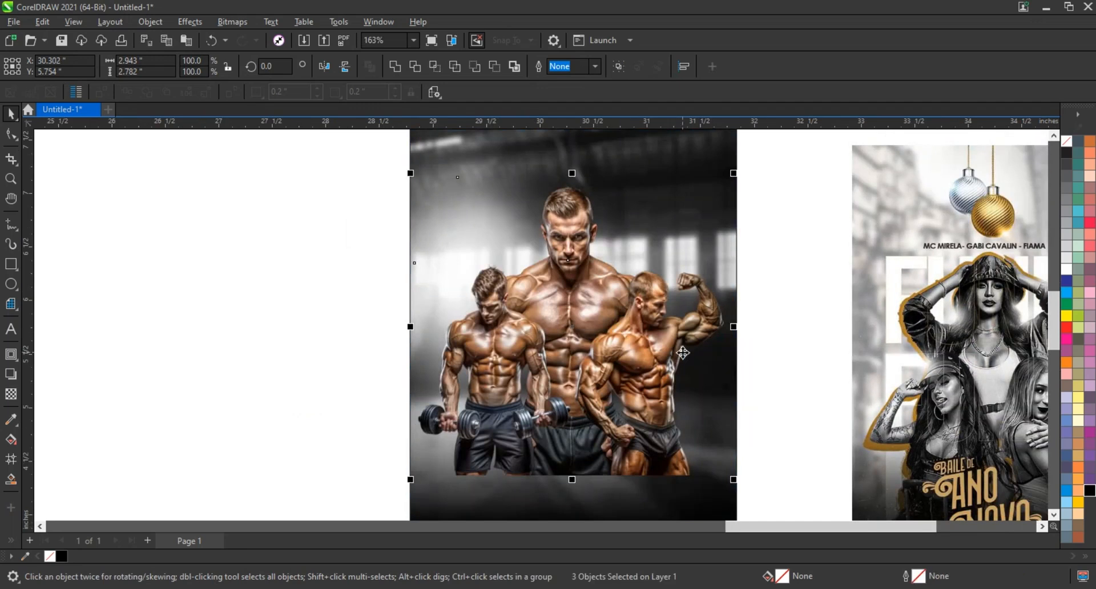
Convert the three selected bodybuilders to one Grayscale (8-bit) bitmap at 300 dpi with a transparent background.
left_click(239, 24)
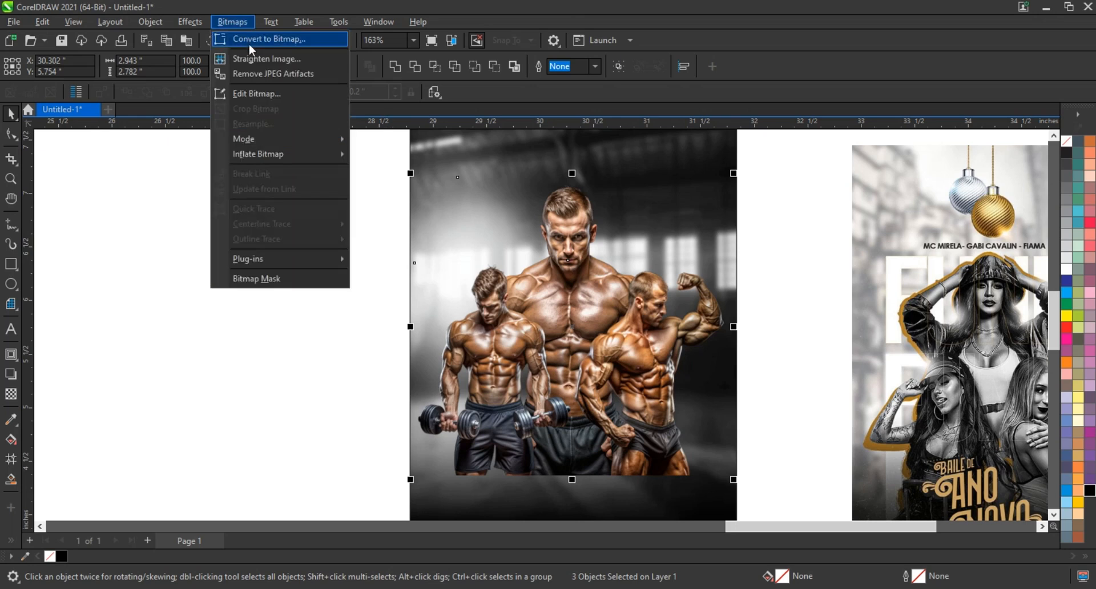
left_click(250, 39)
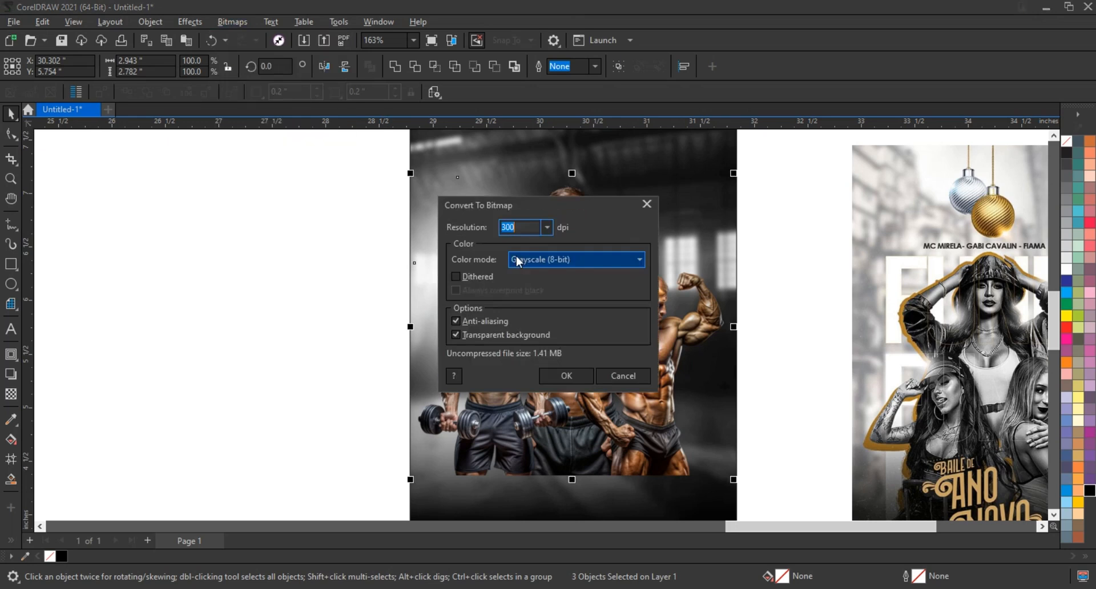
left_click(567, 376)
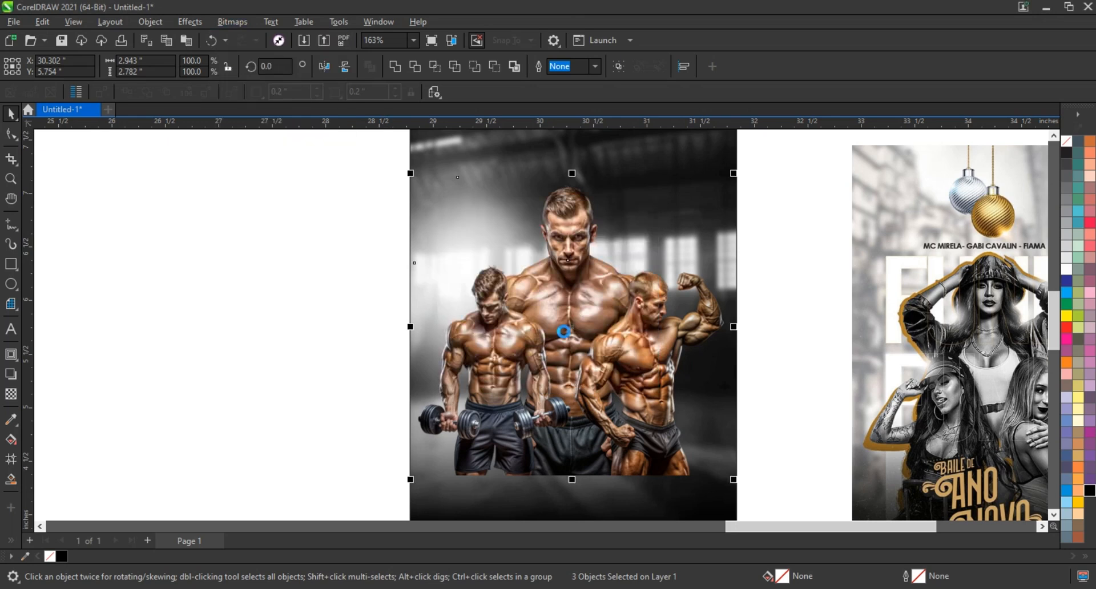
Place a copy of the grayscale bodybuilder bitmap on the blank area to the left of the poster.
left_click(794, 311)
left_click(654, 352)
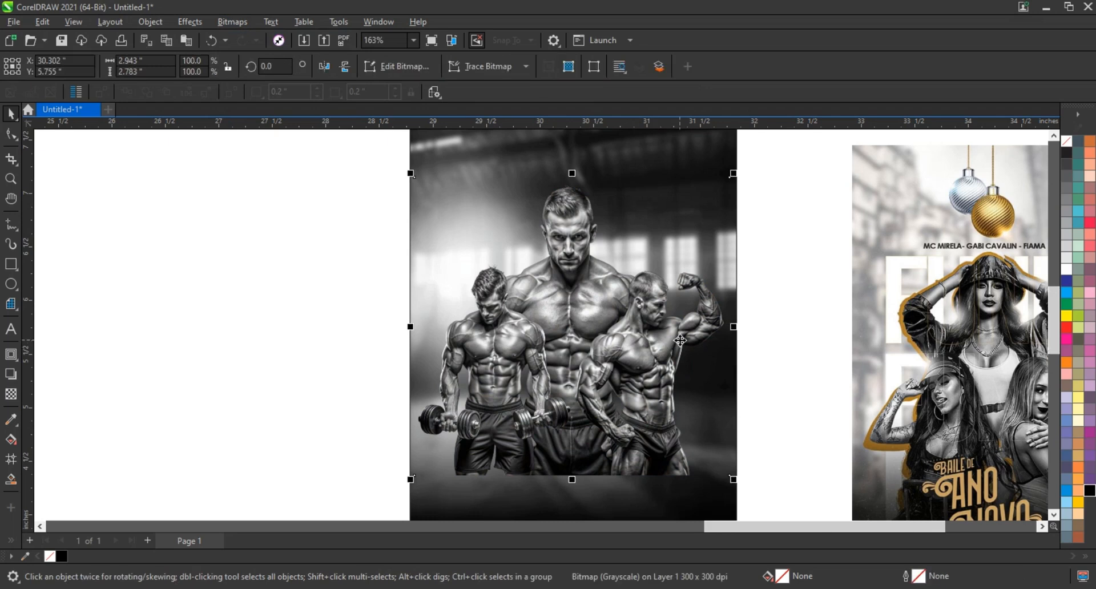
scroll(654, 353, "down", 2)
left_click_drag(676, 342, 399, 349)
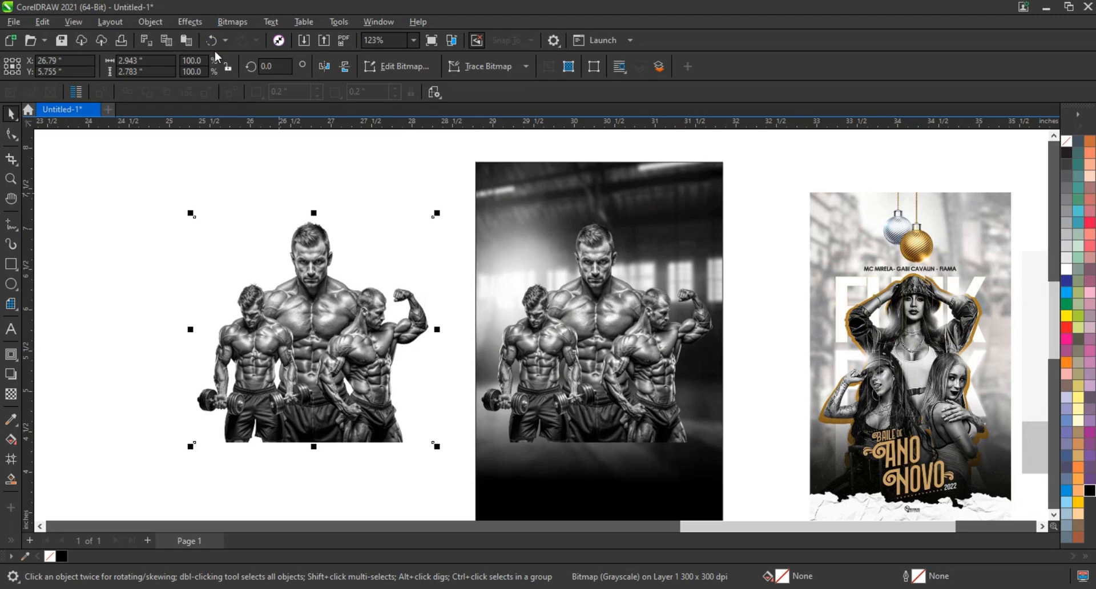
Darken the copied bodybuilder bitmap with a Gamma adjustment of 0.12.
left_click(191, 26)
mouse_move(220, 54)
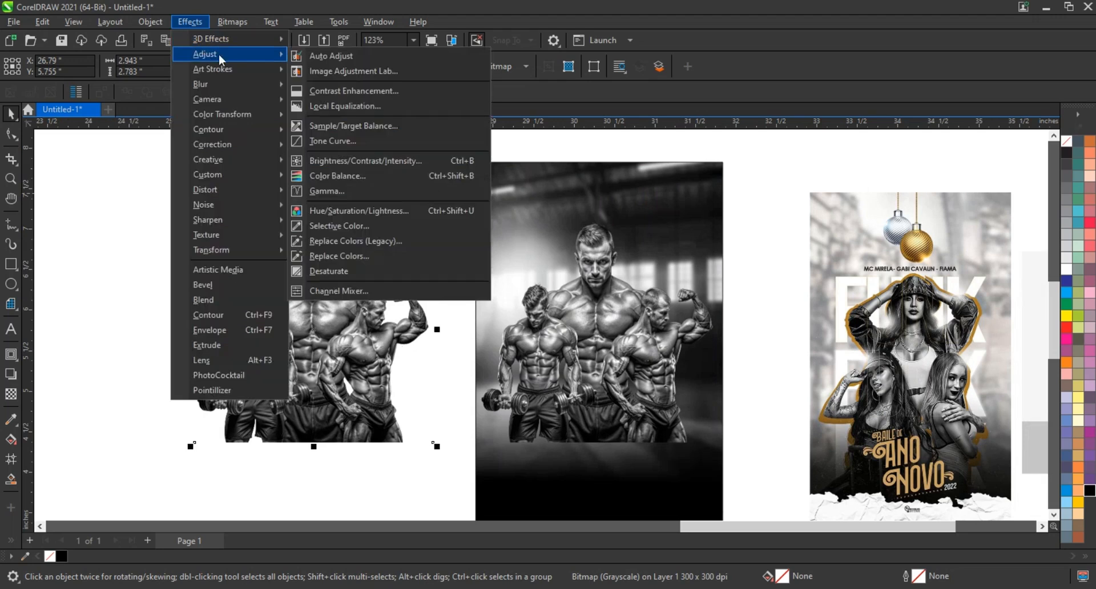
left_click(341, 191)
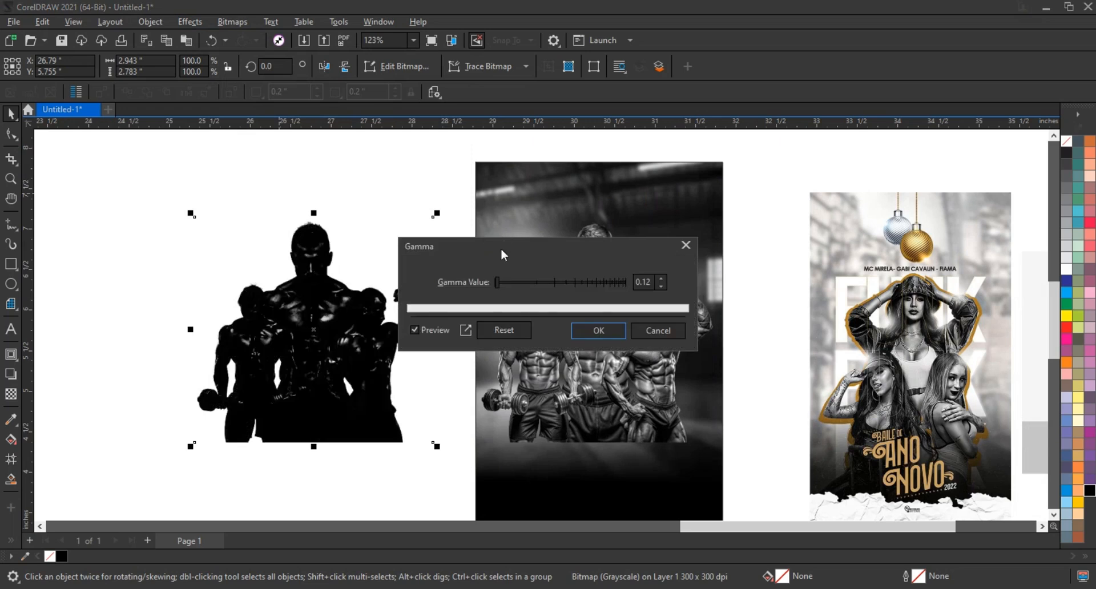
left_click(598, 332)
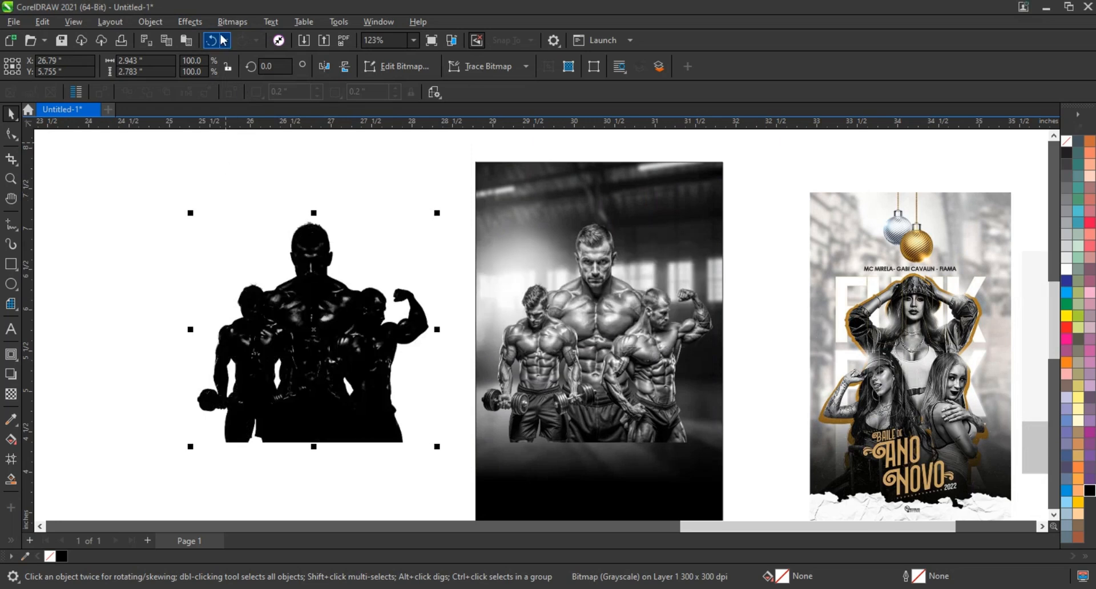
Convert the darkened copy to a Grayscale (8-bit) bitmap at 300 dpi with a transparent background.
left_click(232, 21)
left_click(257, 40)
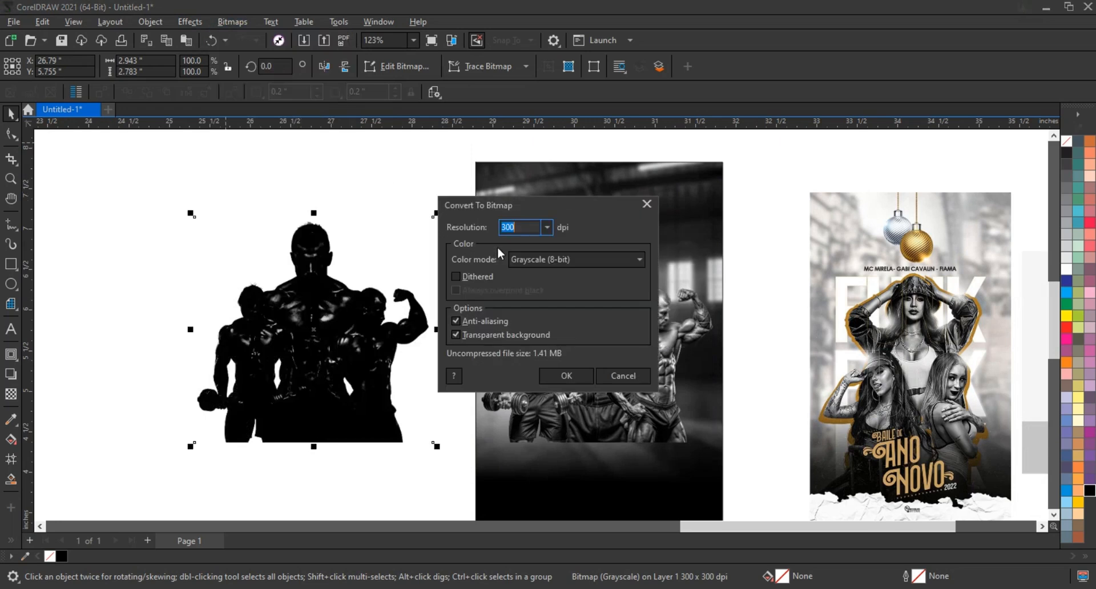
left_click(542, 267)
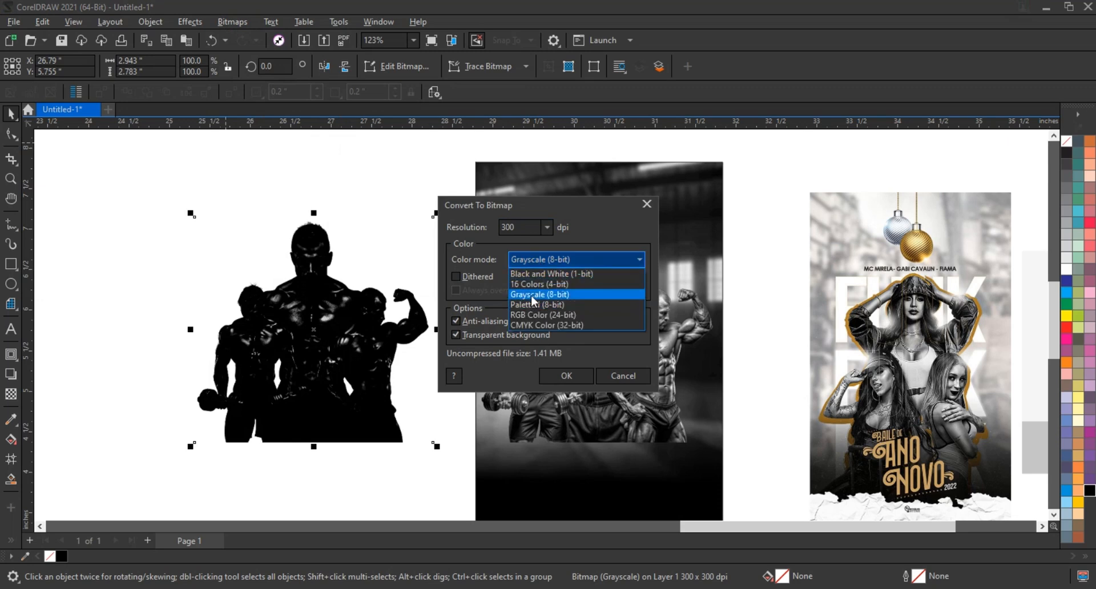
left_click(534, 295)
left_click(566, 376)
Apply a second Gamma adjustment to the copy to darken it to an almost solid black silhouette.
left_click(191, 22)
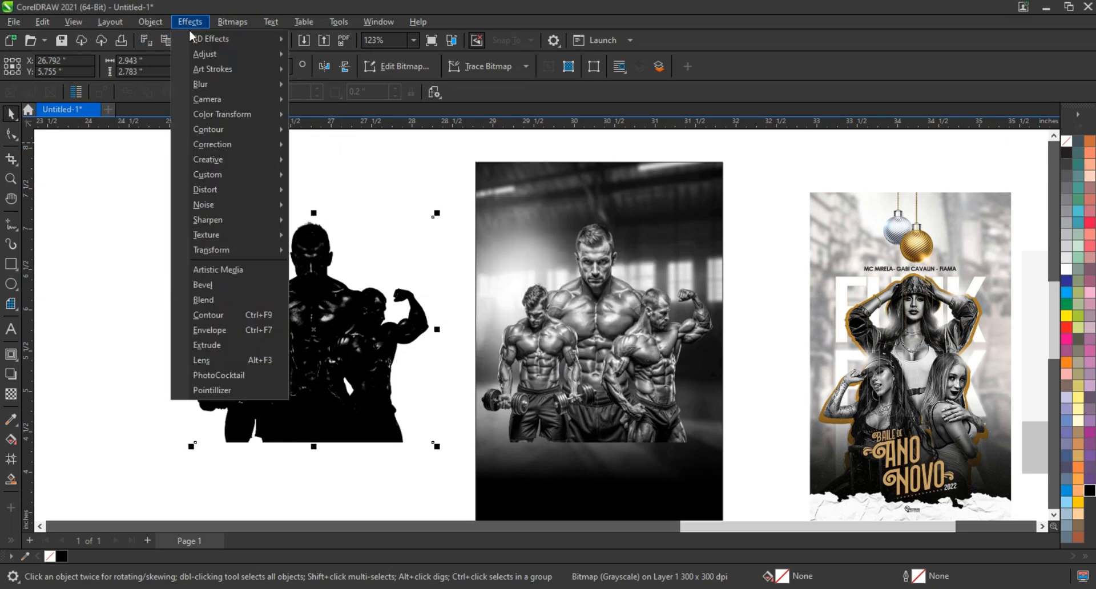
mouse_move(214, 54)
left_click(349, 189)
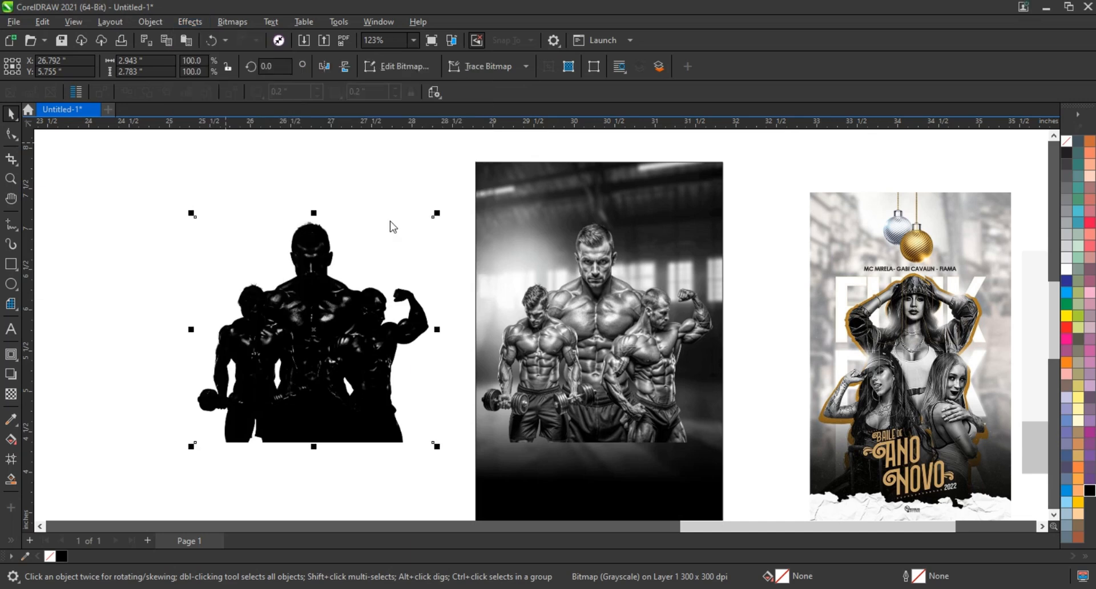
left_click(583, 333)
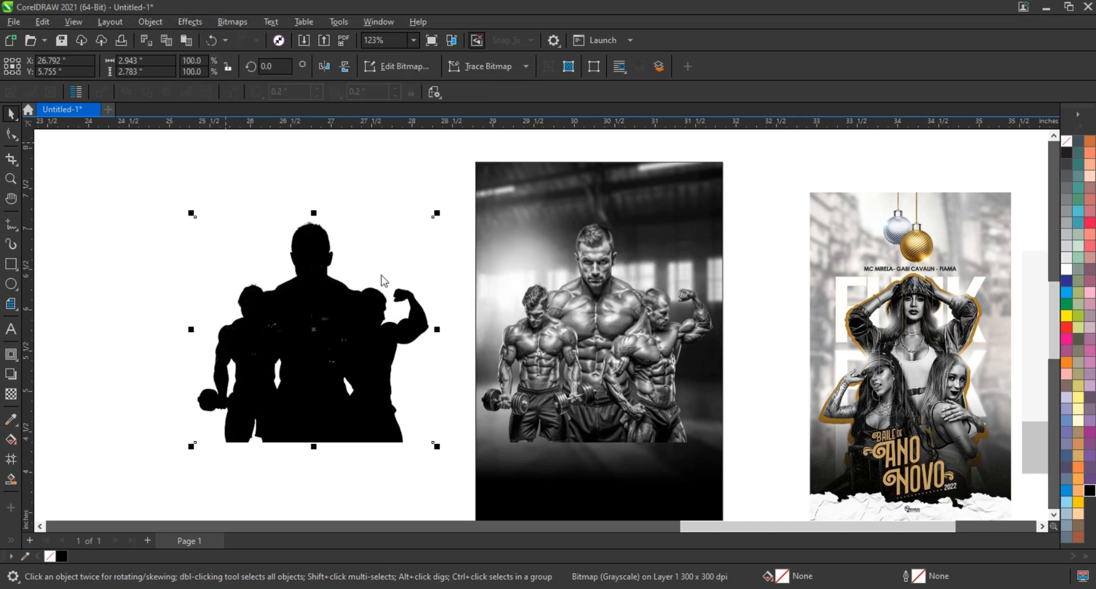
left_click(376, 247)
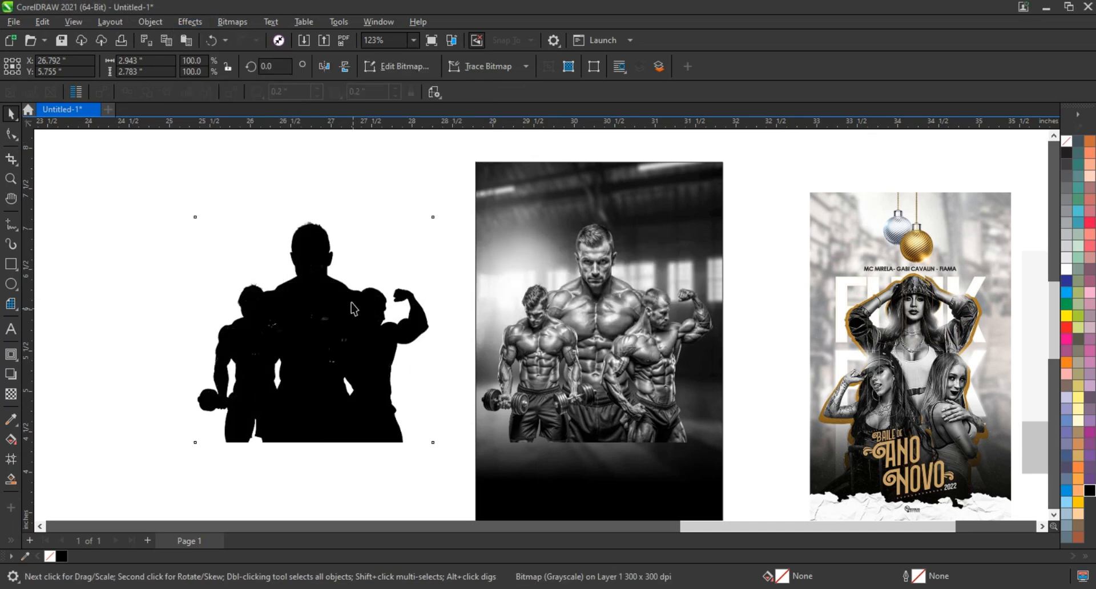
left_click(341, 263)
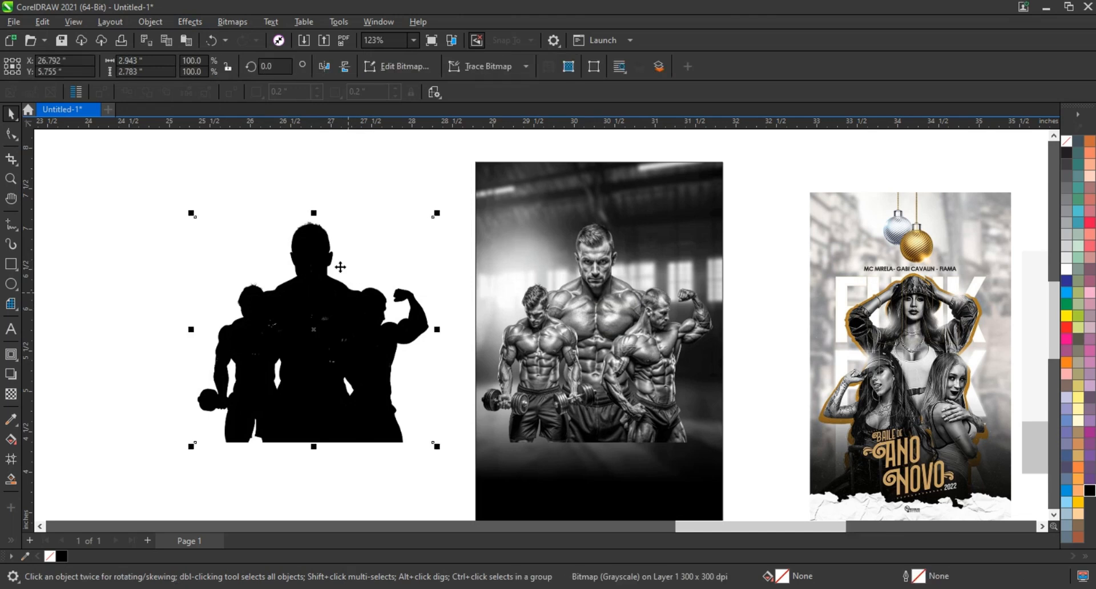
Convert the black silhouette to a CMYK Color (32-bit) bitmap at 300 dpi with a transparent background.
key("shift+F2")
left_click(232, 21)
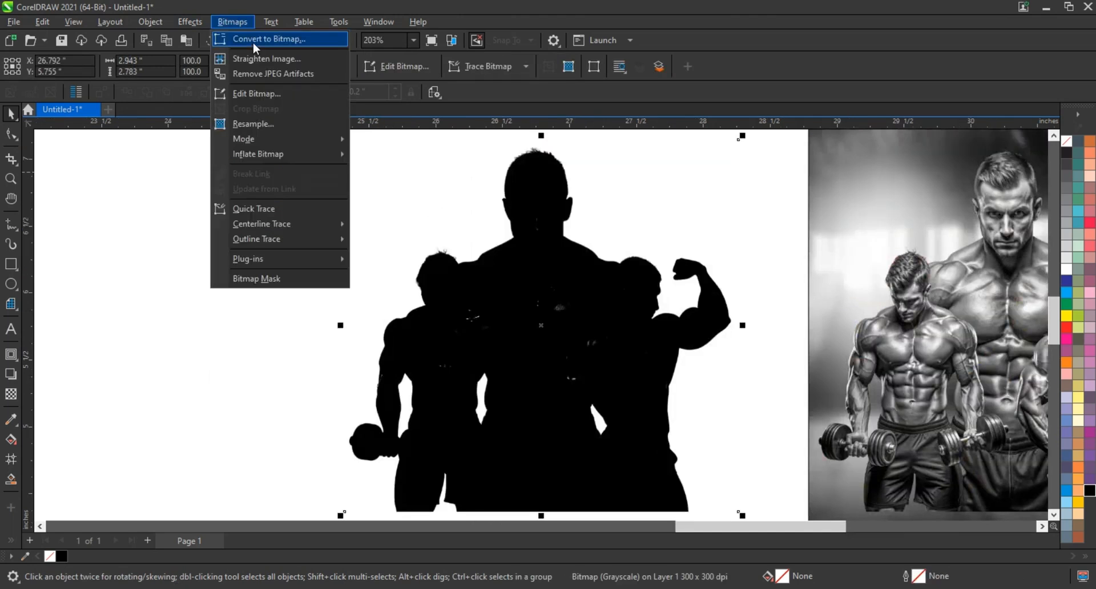
left_click(245, 36)
left_click(597, 260)
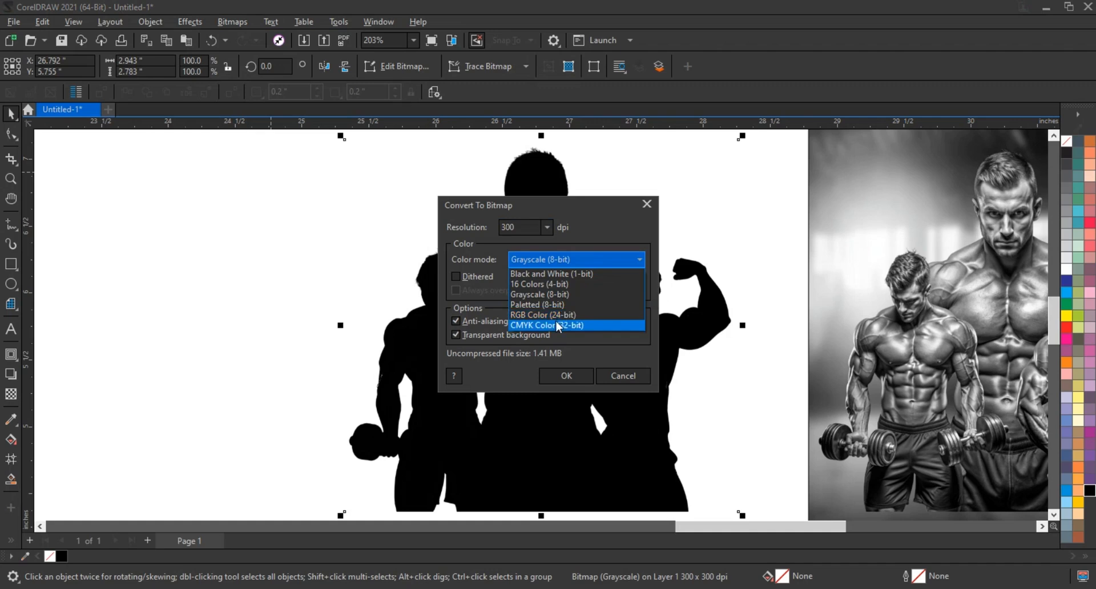
left_click(565, 321)
left_click(566, 376)
Trace the silhouette as a Low quality image outline, with background colour removal set to Specify.
right_click(556, 353)
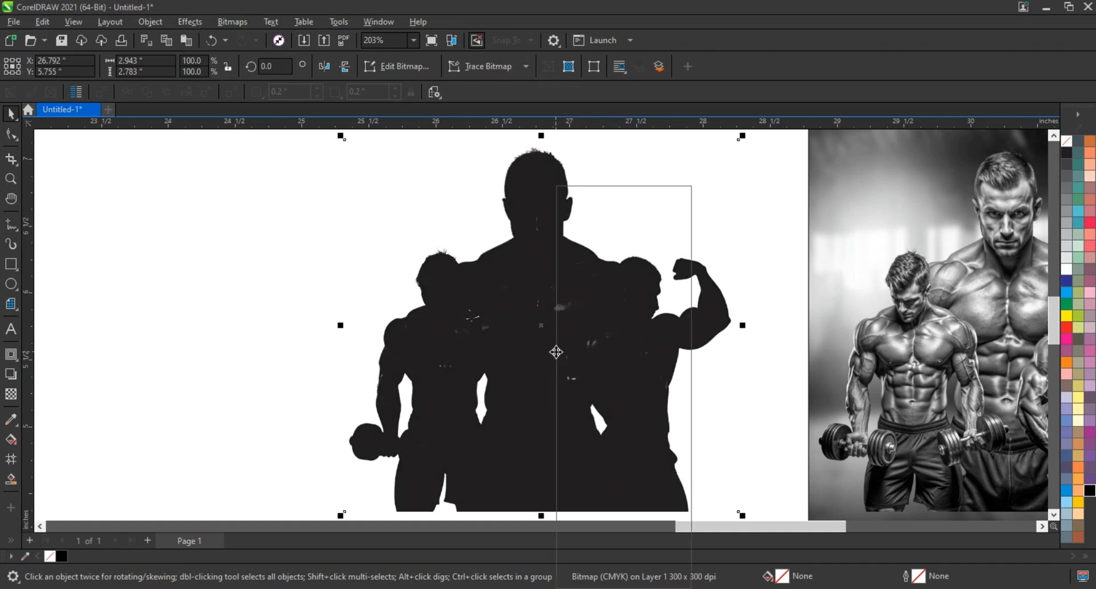
mouse_move(624, 243)
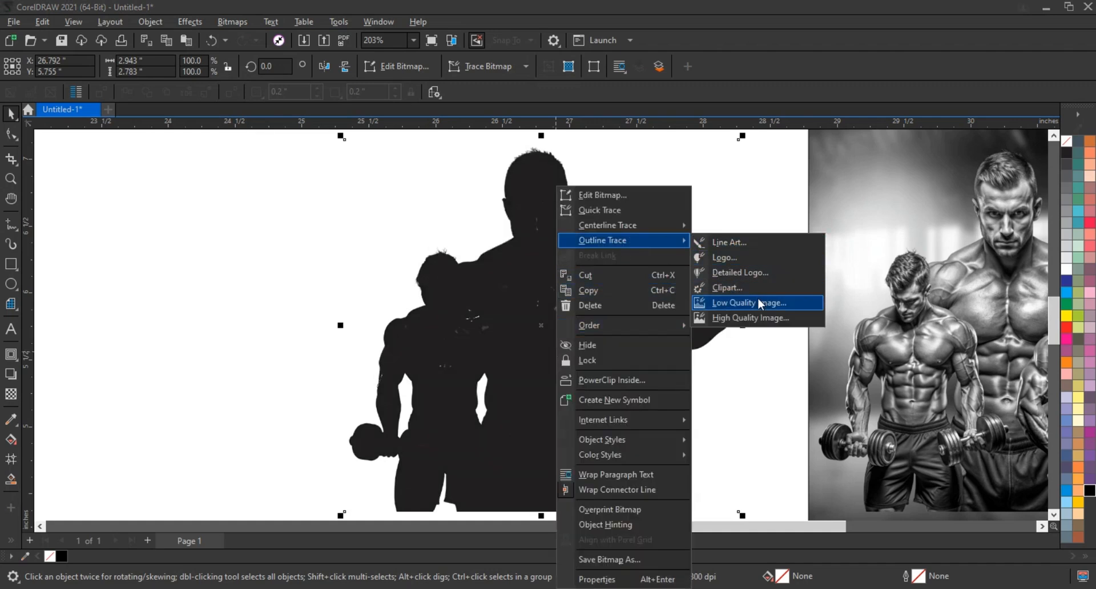
left_click(711, 304)
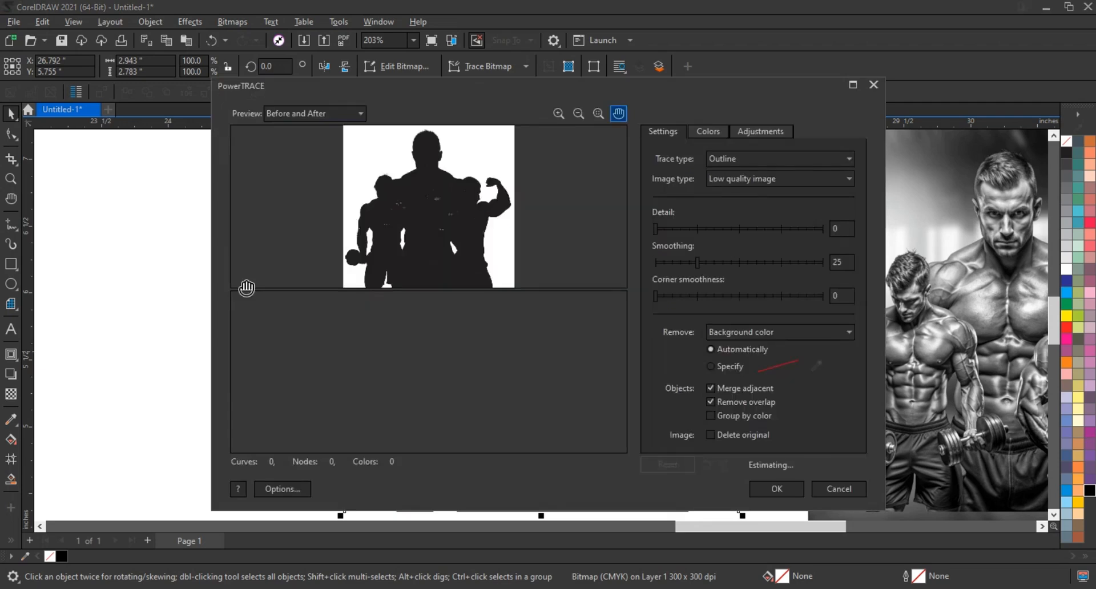
left_click(712, 366)
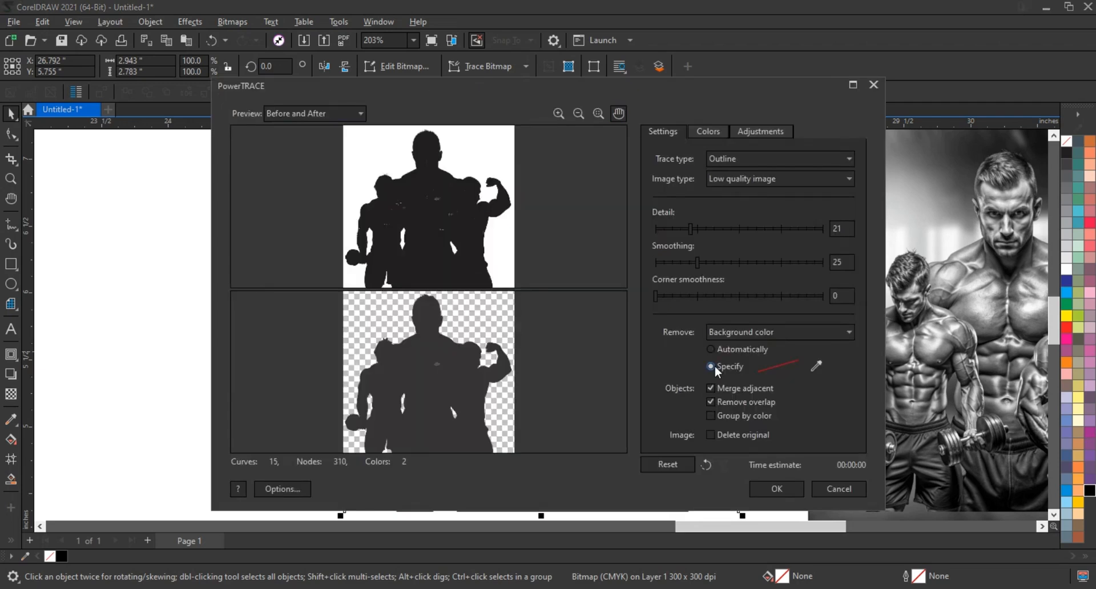
left_click(777, 489)
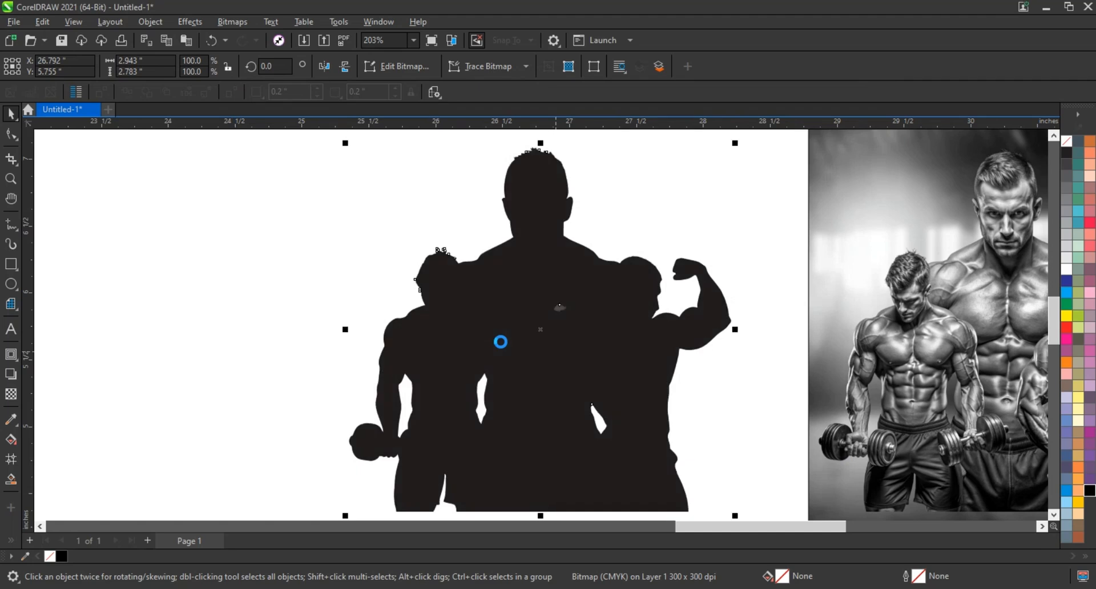
Move the traced silhouette to the left of its source bitmap and delete that bitmap.
scroll(501, 343, "down", 2)
left_click_drag(550, 348, 278, 349)
left_click(526, 342)
key("Delete")
Ungroup and break apart the trace, clear its inner holes to leave one solid silhouette, and move it nearer the poster.
left_click(377, 324)
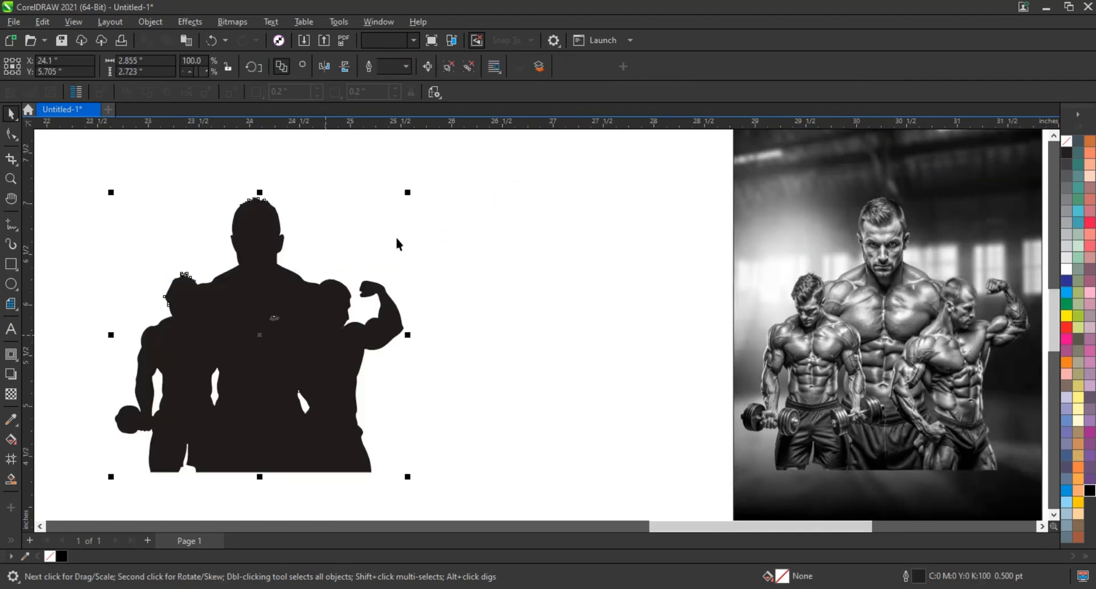
left_click_drag(485, 240, 216, 350)
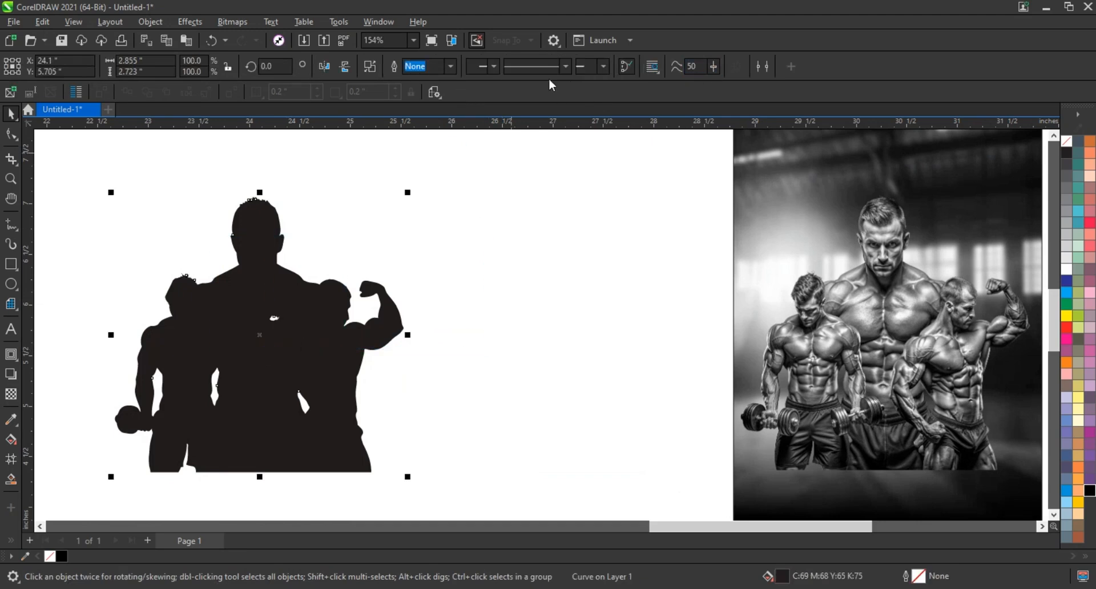
key("ctrl+k")
left_click_drag(540, 275, 134, 447)
key("Delete")
left_click_drag(512, 179, 172, 314)
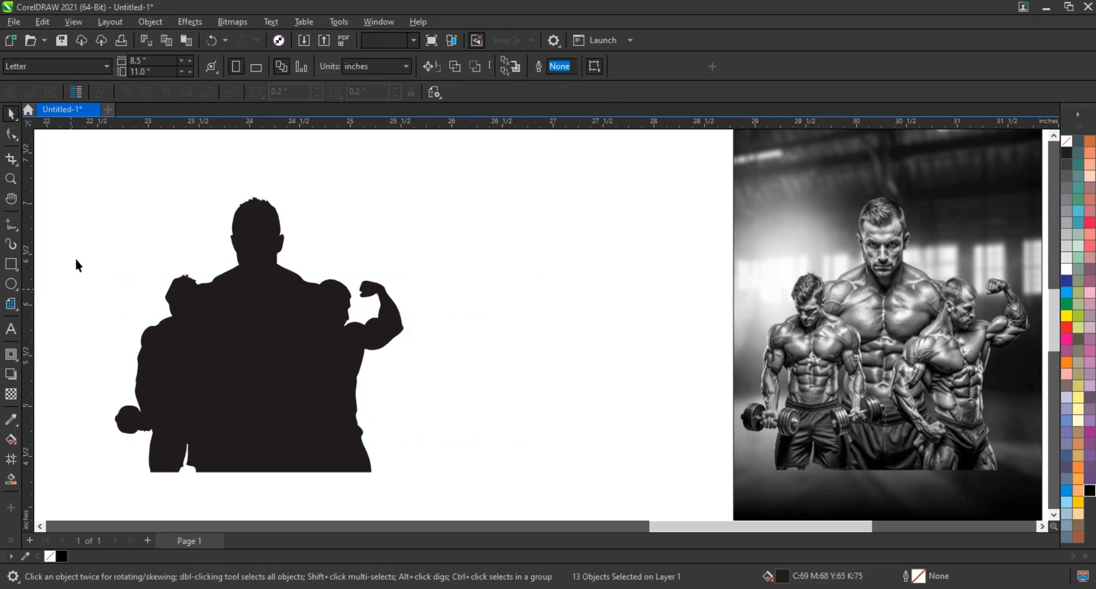
left_click_drag(89, 234, 441, 486)
left_click(314, 384)
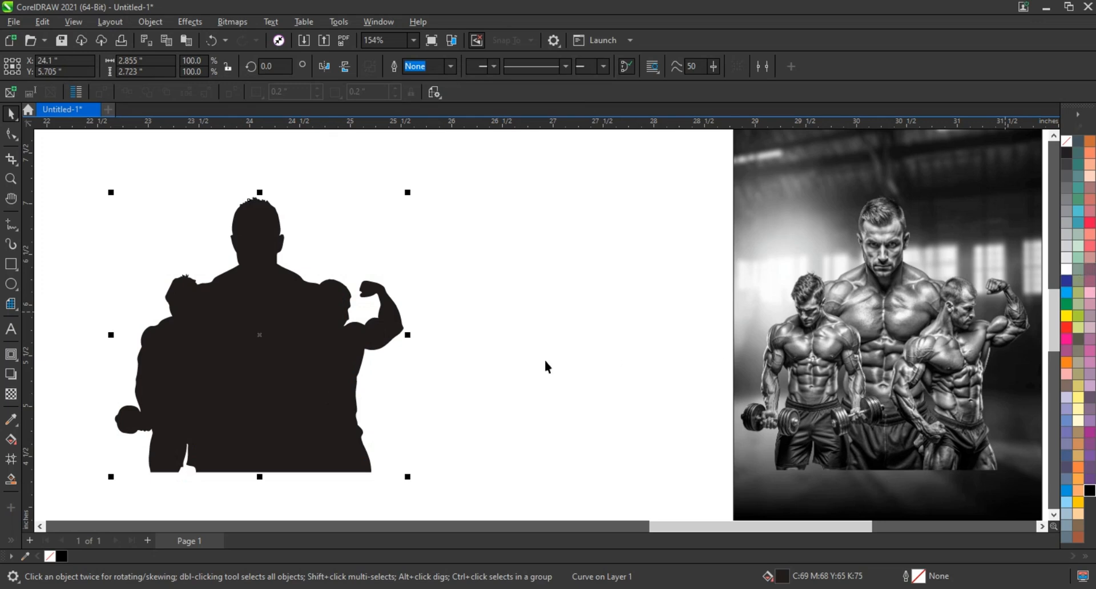
left_click_drag(292, 354, 527, 370)
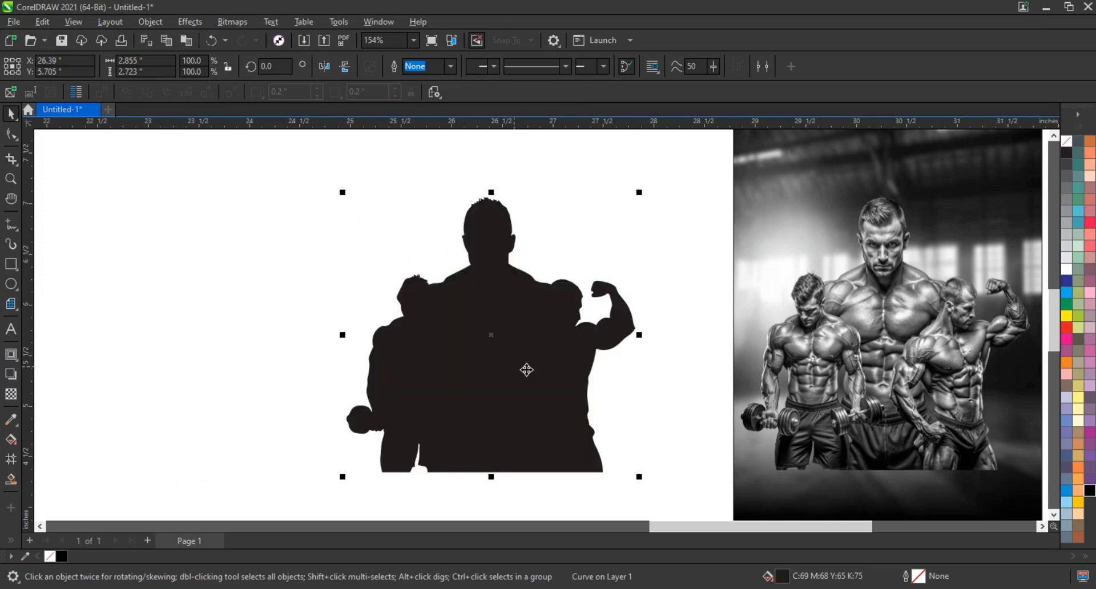
Add a one-step outside contour of about 0.044 inches around the silhouette.
left_click(20, 314)
left_click(18, 292)
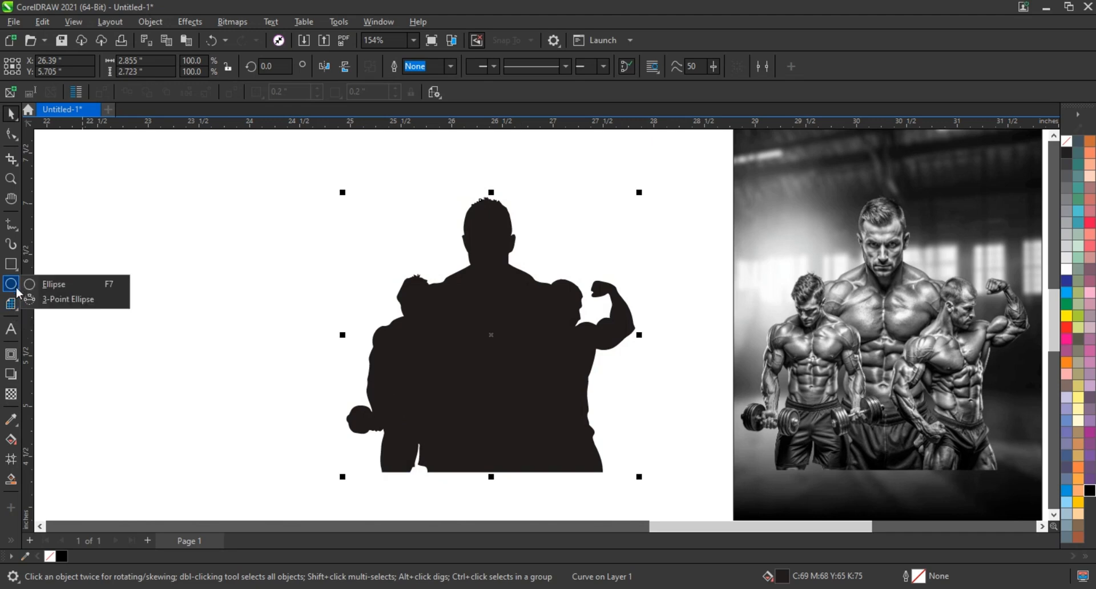
left_click(17, 358)
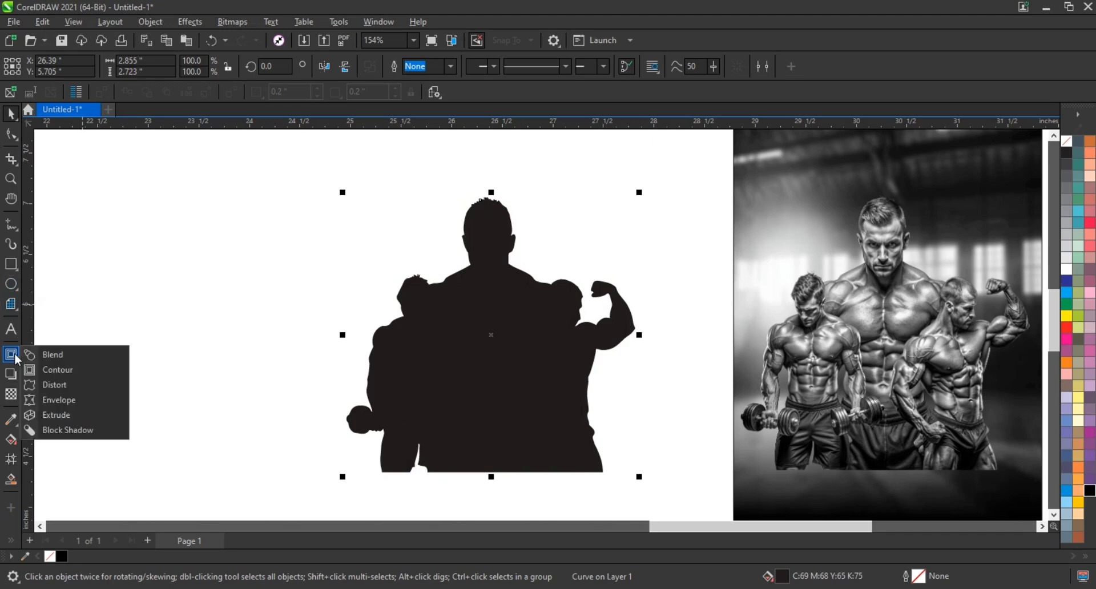
left_click(51, 370)
left_click_drag(494, 207, 502, 193)
Break the contour apart and delete the original inner silhouette, keeping only the enlarged contour shape.
left_click(8, 115)
left_click(150, 22)
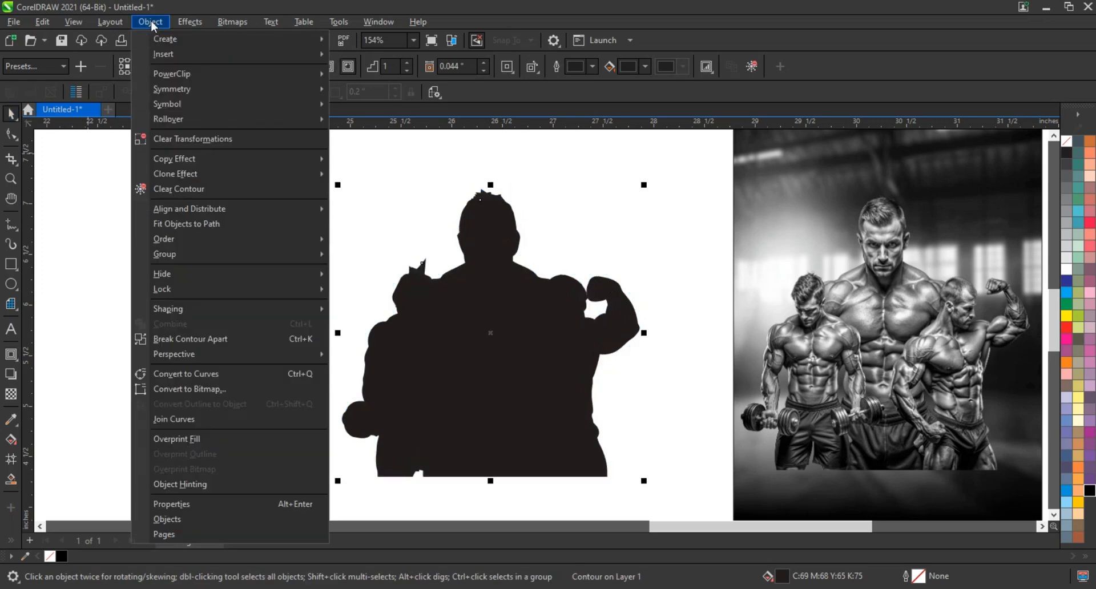
left_click(188, 339)
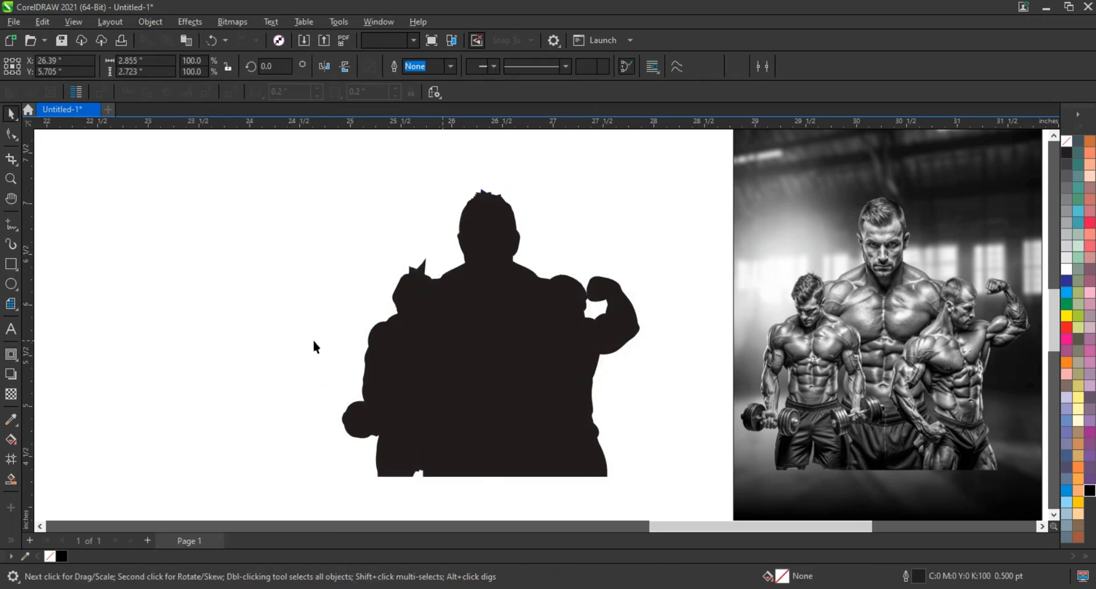
left_click_drag(435, 338, 228, 338)
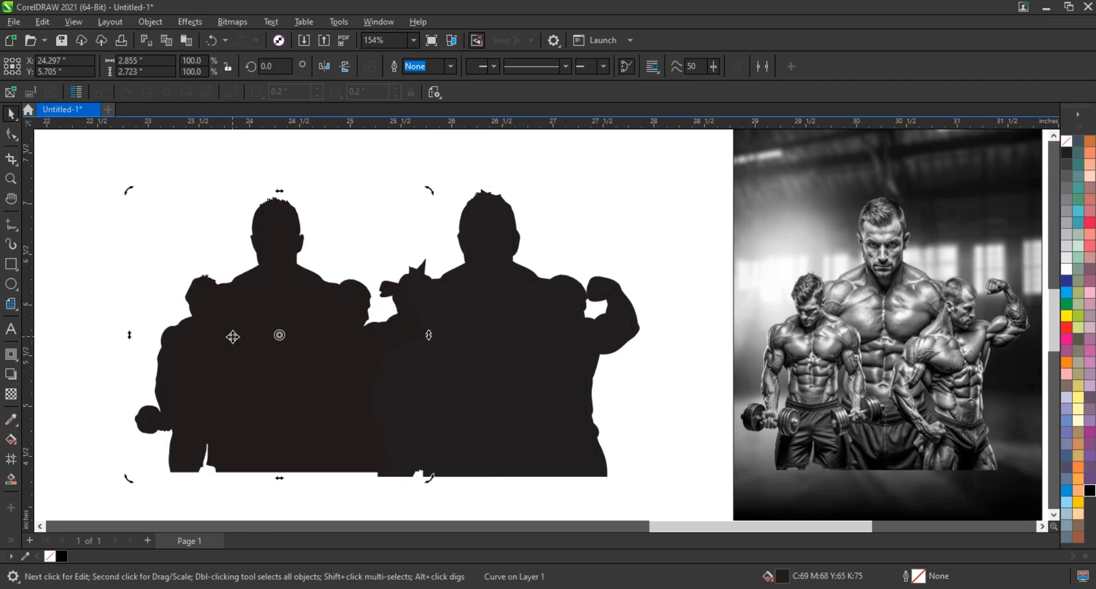
key("Delete")
Delete the nodes of the spikes above the dumbbell figure's head and reshape that edge into a smooth curve.
left_click(411, 326)
left_click(11, 179)
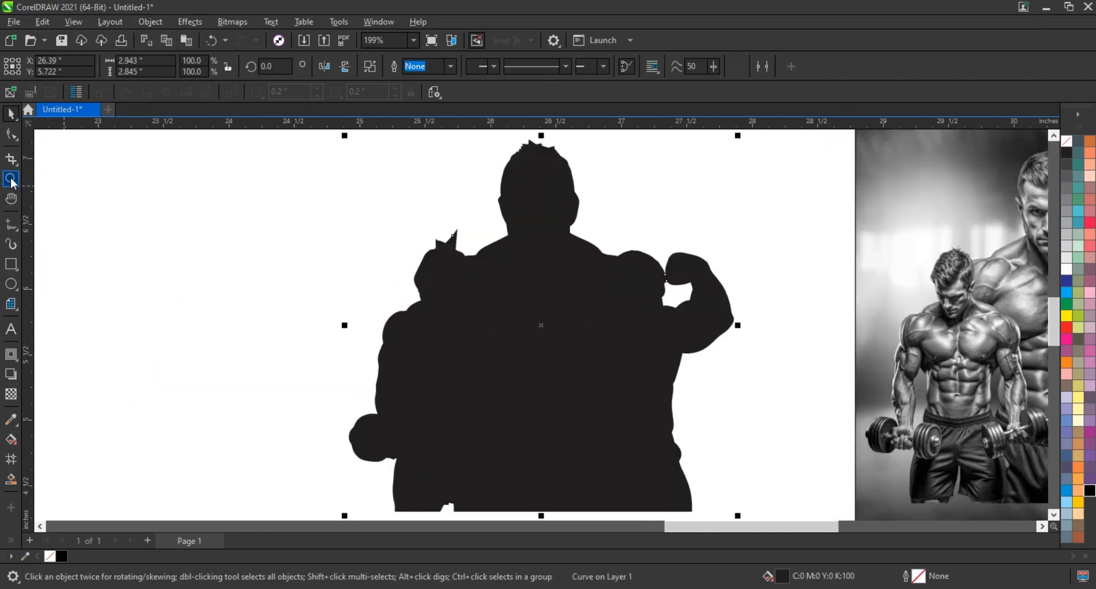
left_click_drag(405, 231, 540, 305)
left_click(11, 135)
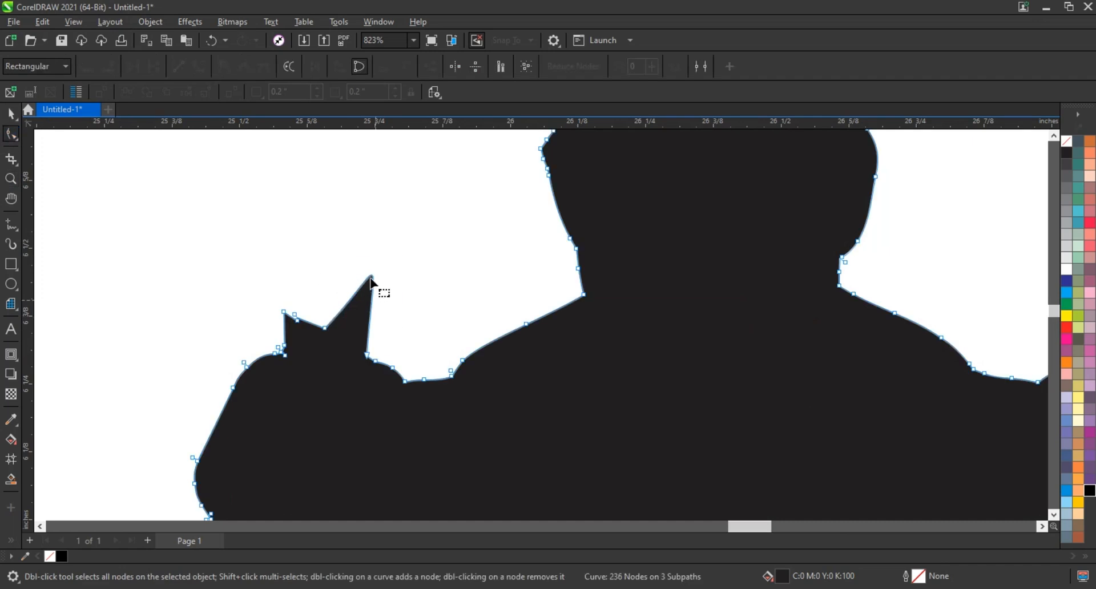
mouse_move(371, 280)
left_mouse_down()
mouse_move(345, 334)
mouse_move(263, 333)
mouse_move(304, 330)
mouse_move(374, 358)
left_mouse_up()
key("Delete")
key("Delete")
left_click_drag(297, 335, 312, 346)
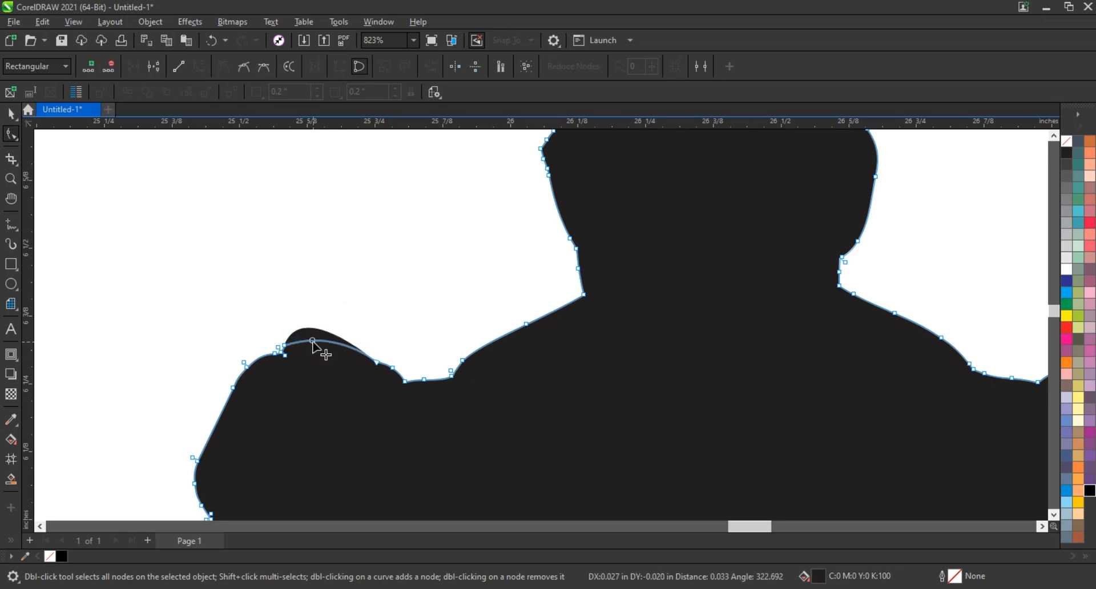
key("space")
scroll(169, 190, "down", 4)
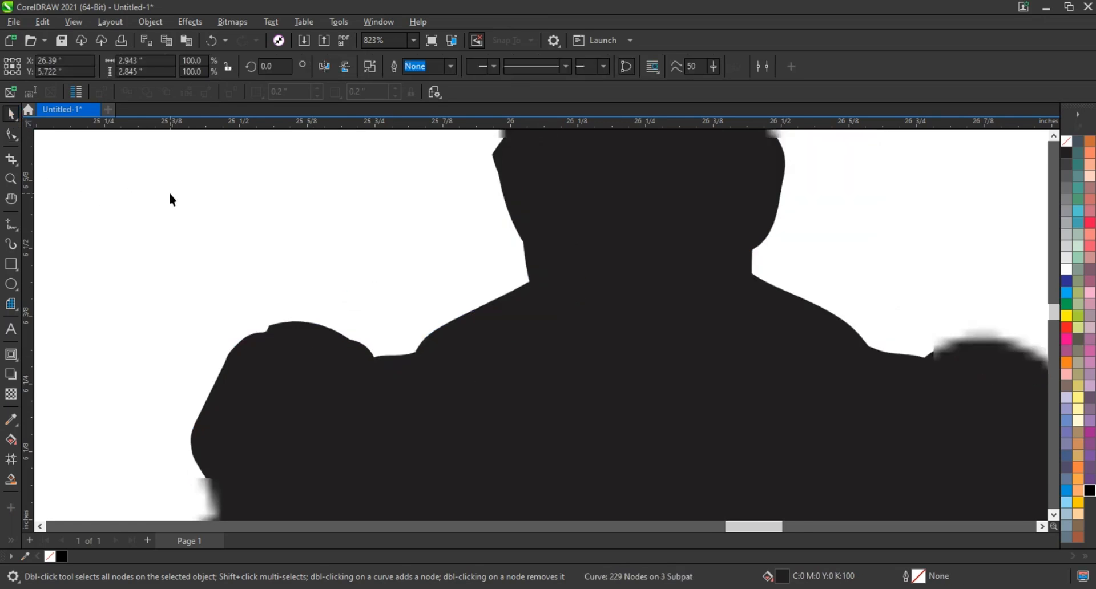
scroll(172, 195, "down", 4)
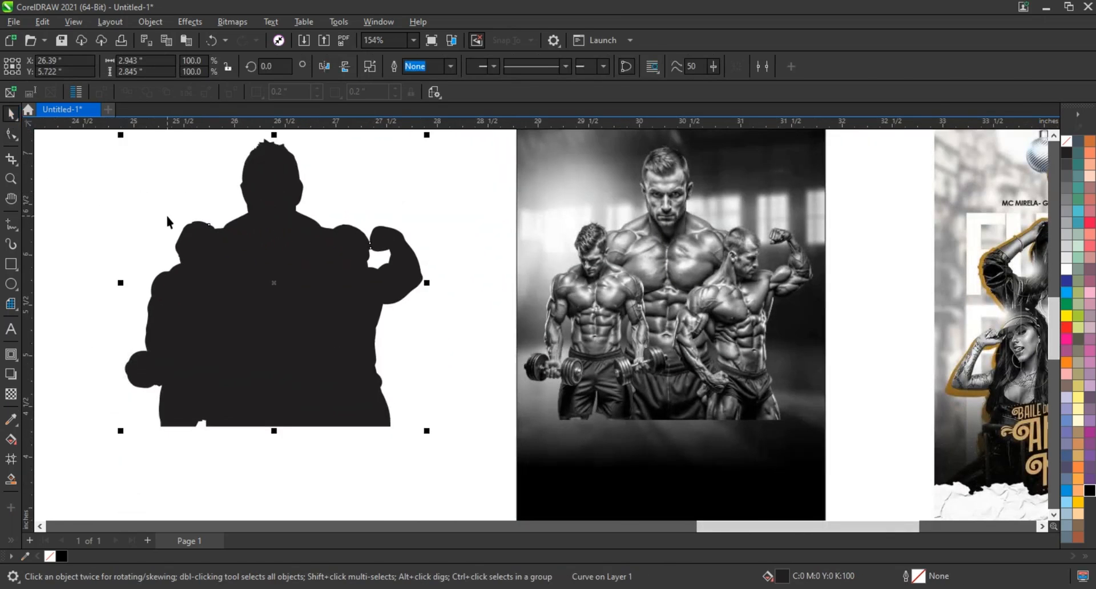
Fill the contour silhouette with the reference poster's orange-brown outline colour (#BB7D30) and place it on the poster behind the three bodybuilders.
left_click(10, 421)
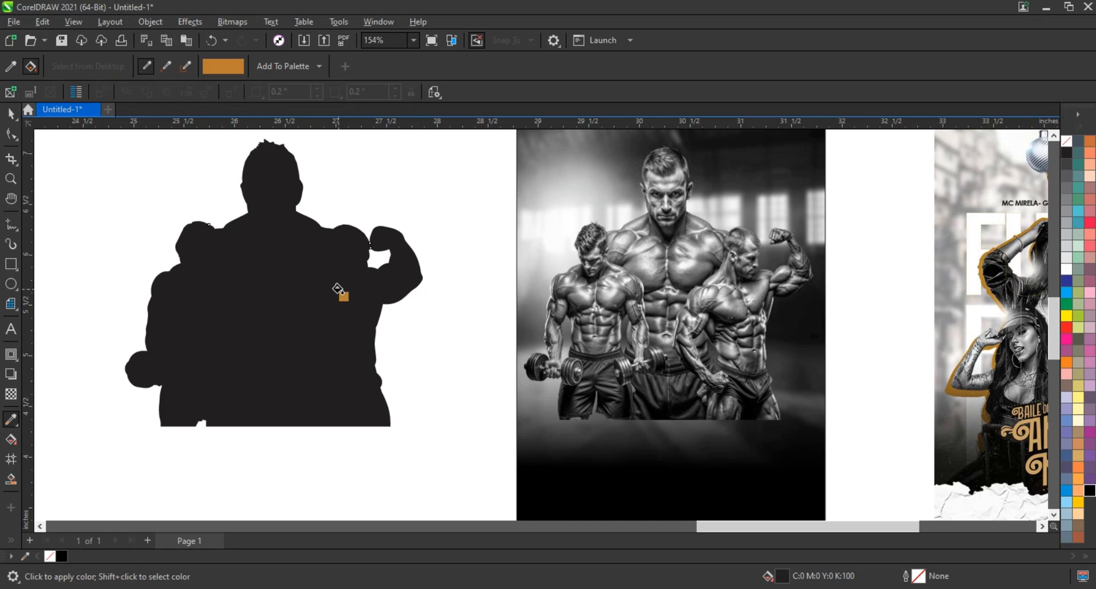
left_click(338, 288)
left_click(12, 114)
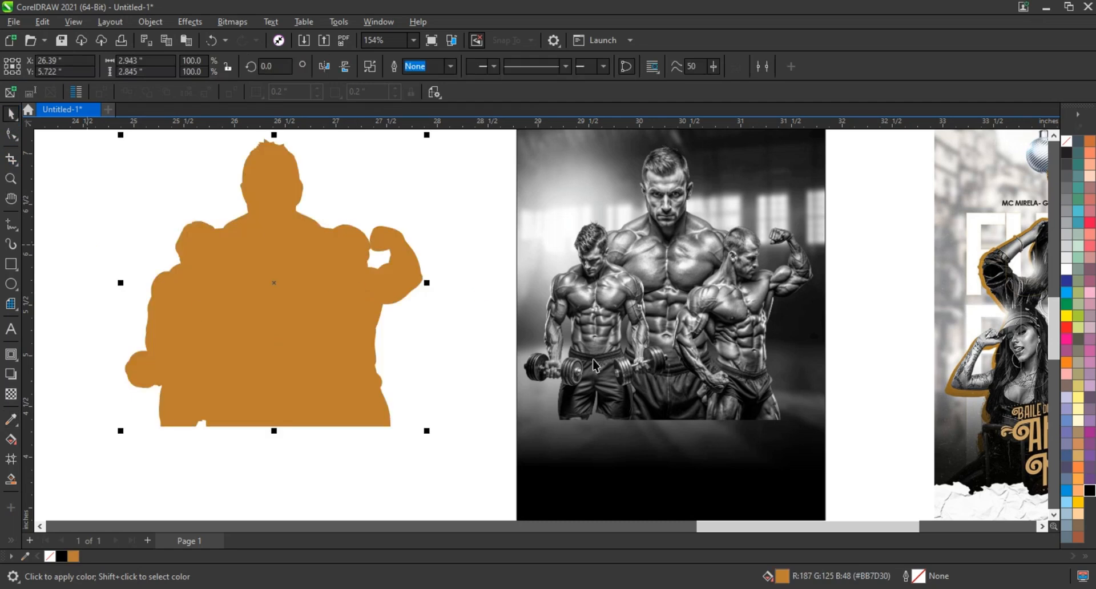
left_click_drag(357, 322, 753, 331)
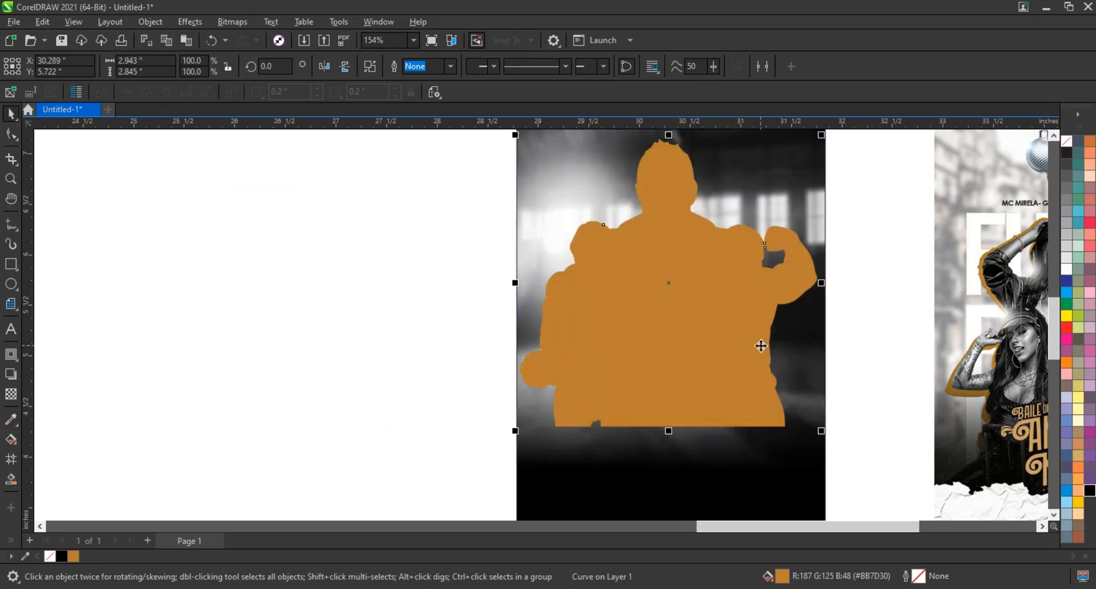
key("ctrl+Page_Down")
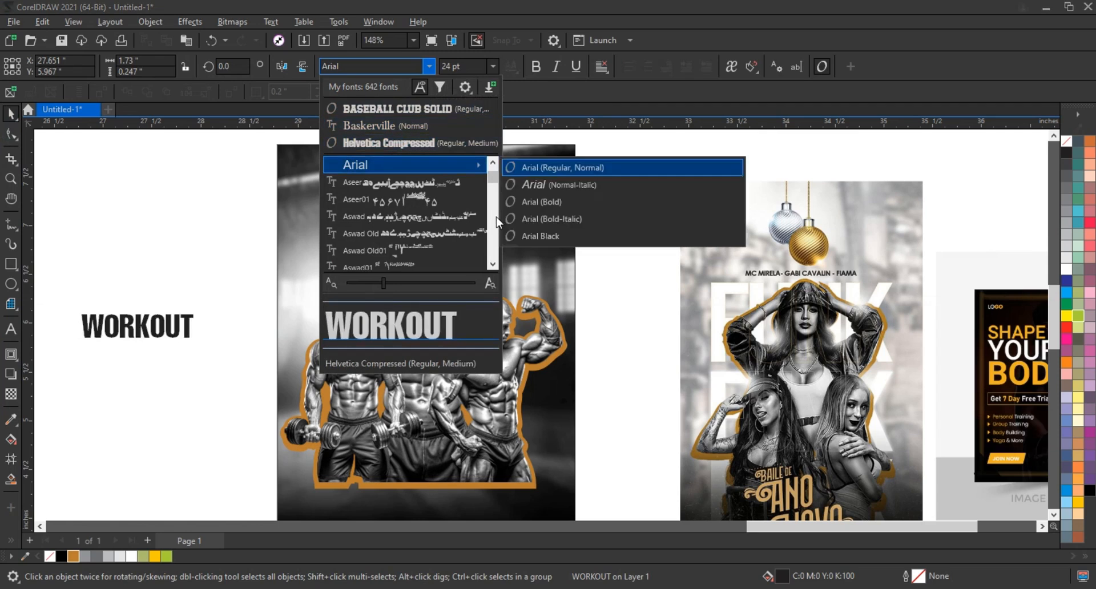
Set the WORKOUT text in the Heathergreen font.
left_click(495, 216)
scroll(497, 222, "down", 5)
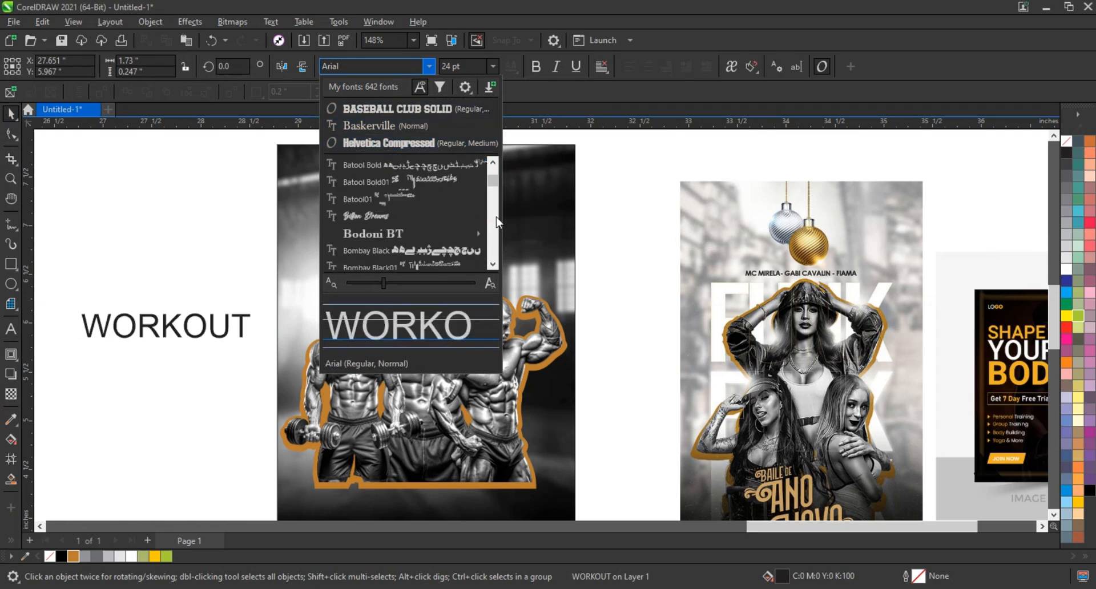
scroll(497, 221, "down", 8)
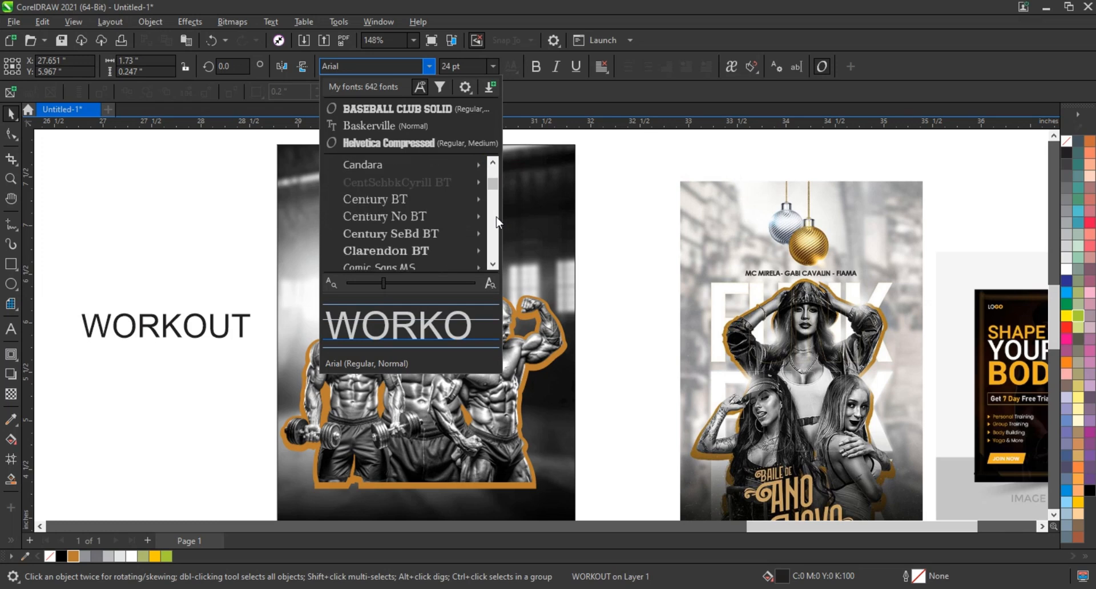
scroll(496, 221, "down", 6)
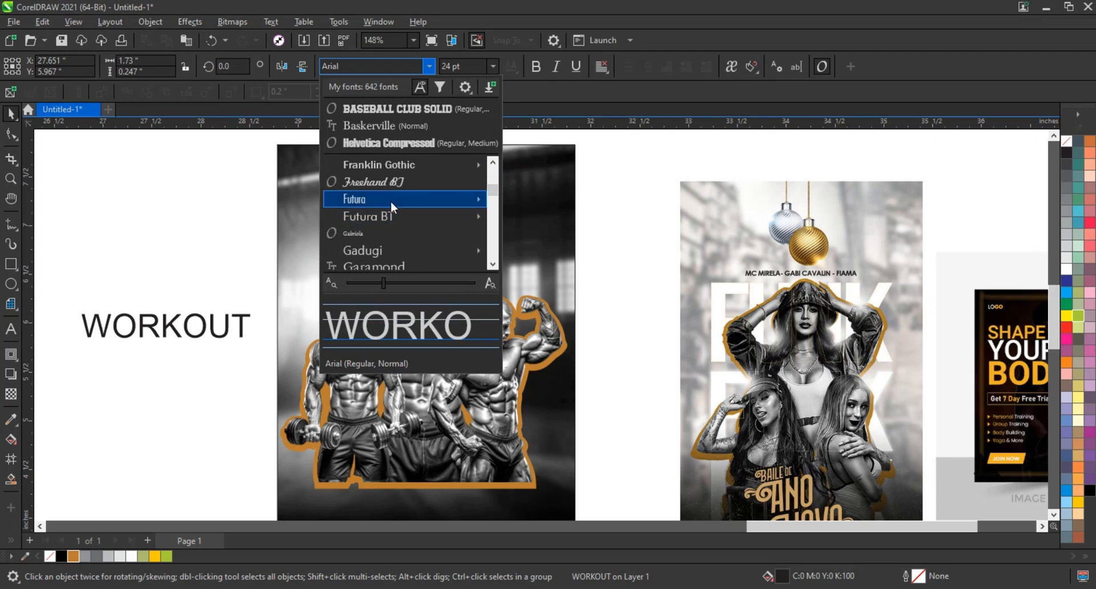
mouse_move(391, 201)
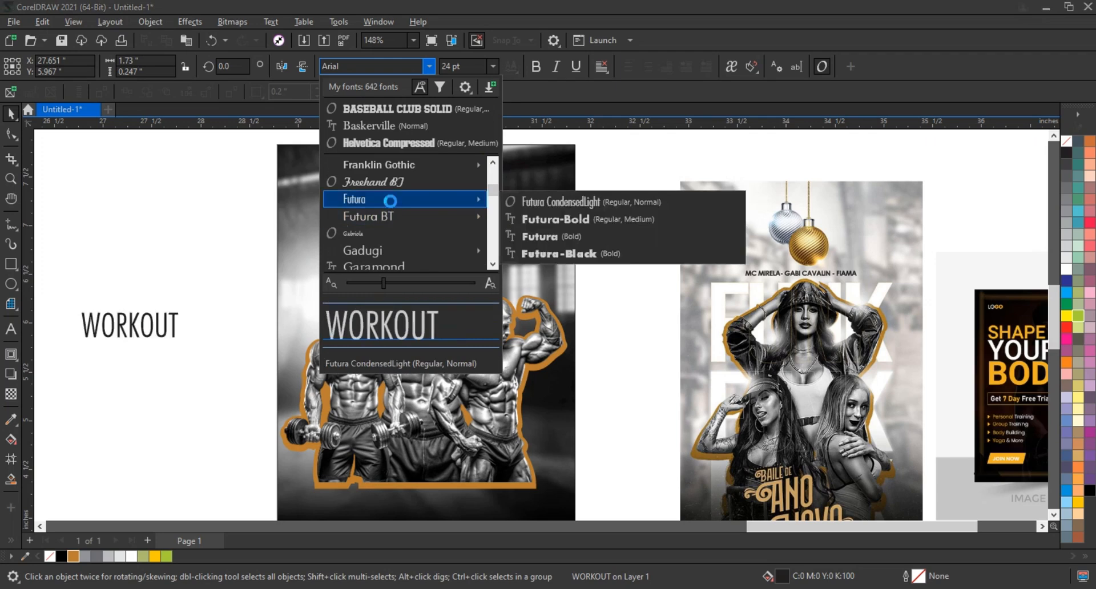
scroll(494, 221, "down", 3)
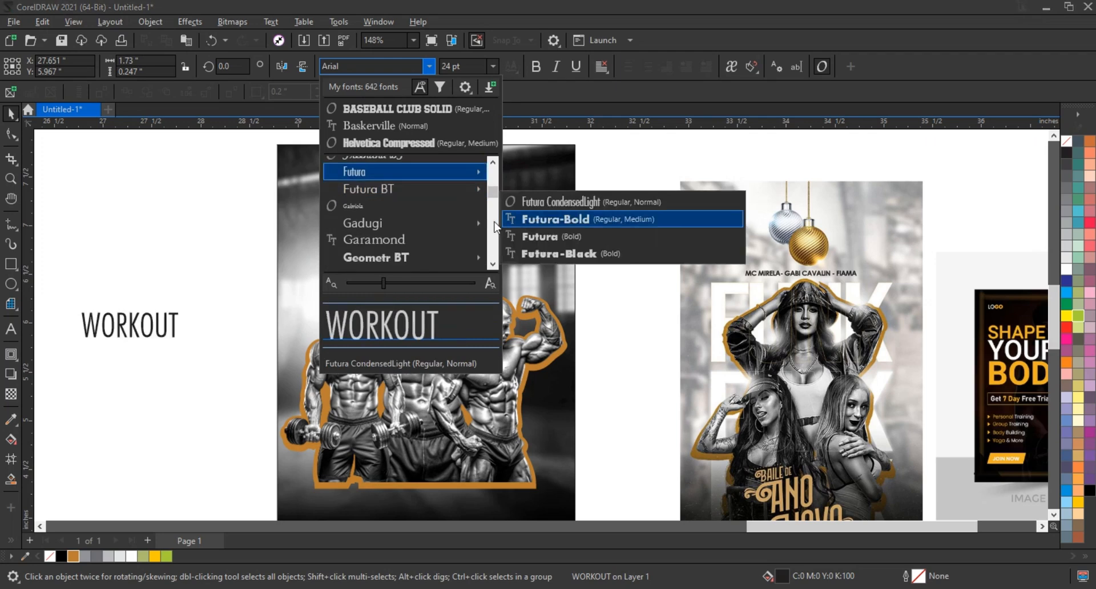
scroll(494, 221, "down", 5)
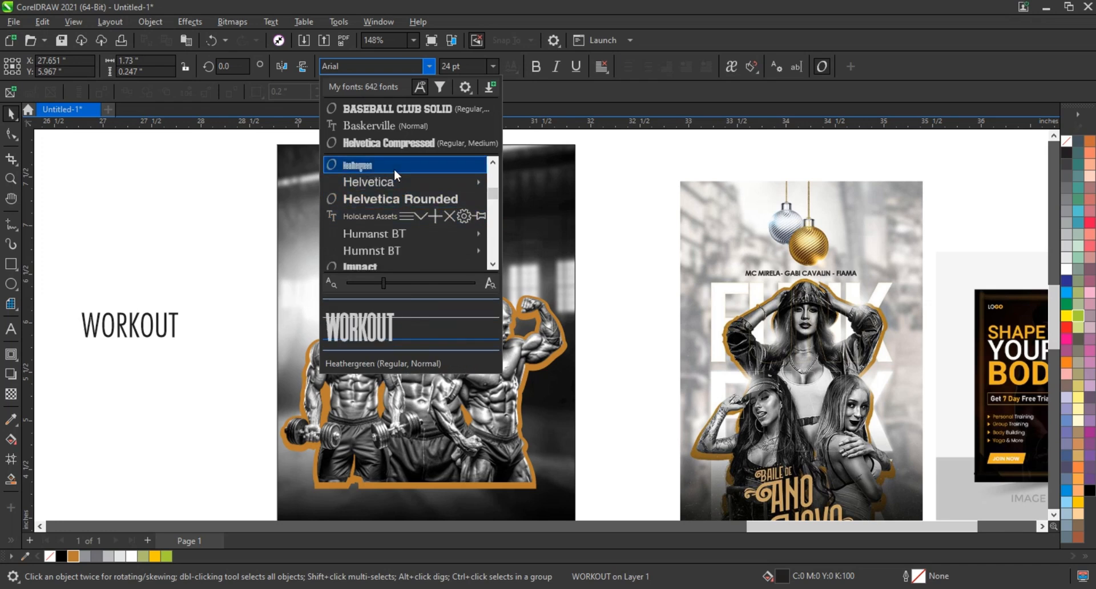
left_click(394, 169)
Enlarge WORKOUT to about 107 pt, colour it white, and place it on the poster with a duplicate directly below.
left_click_drag(146, 348, 354, 479)
left_click_drag(213, 361, 429, 381)
left_click(131, 557)
right_click(430, 381)
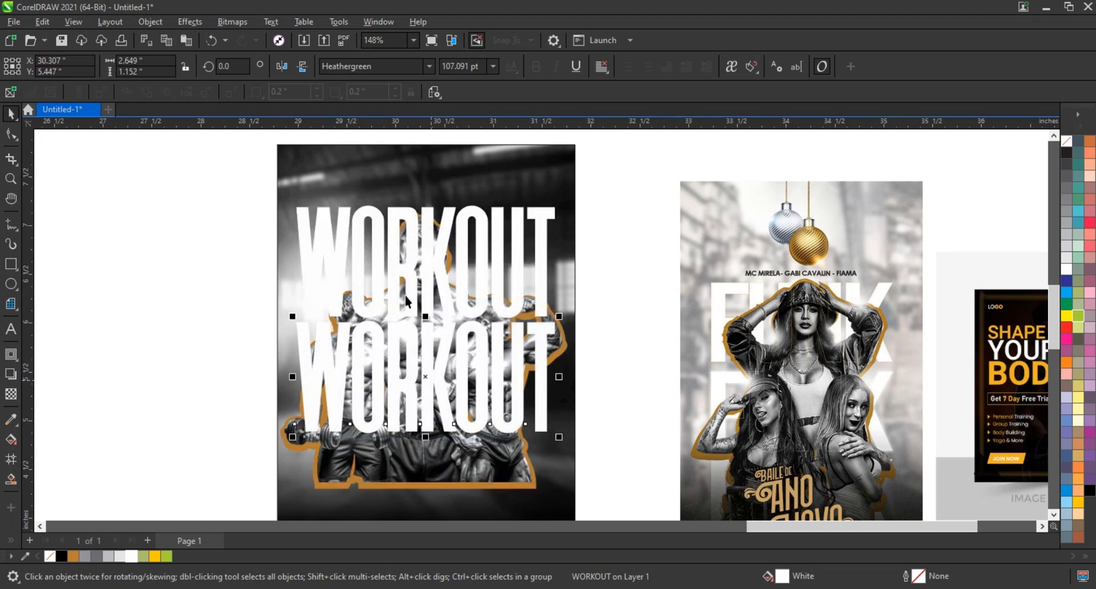
Convert both WORKOUT lines to curves and order them behind the bodybuilders and orange silhouette but in front of the background.
left_click(411, 278, "shift")
key("ctrl+q")
key("shift+Page_Down")
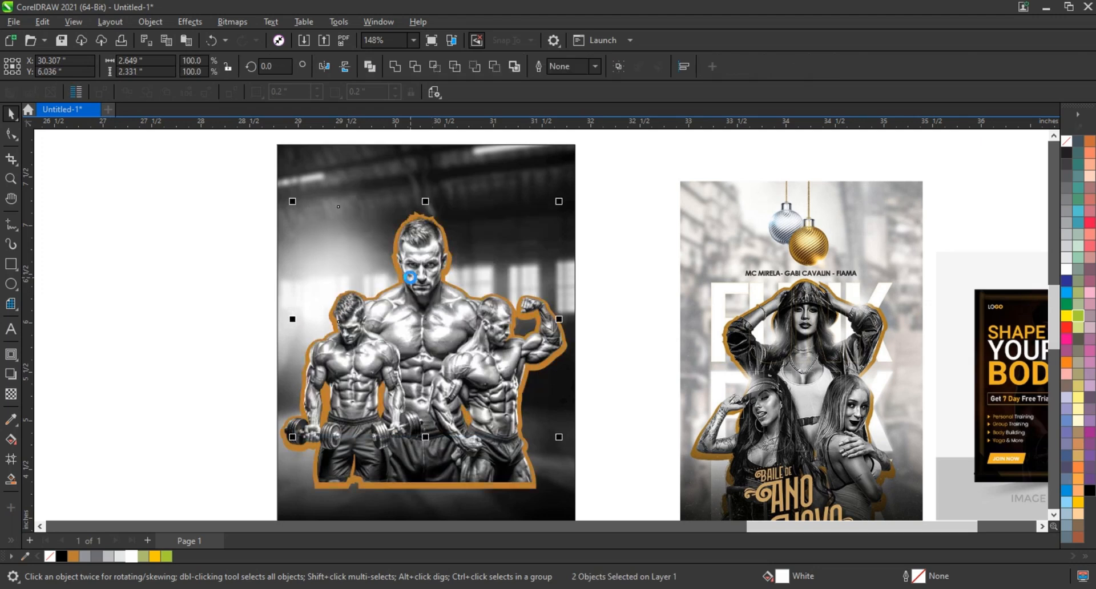
key("shift+Page_Up")
key("ctrl+Page_Down")
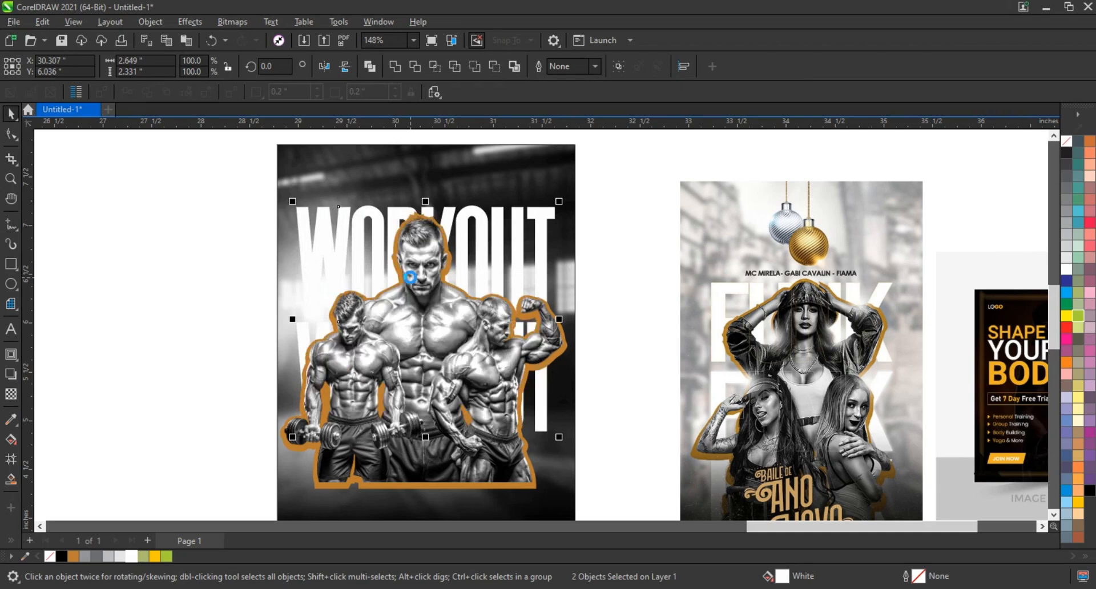
key("ctrl+Page_Down")
key("ctrl+Page_Up")
scroll(411, 279, "down", 1)
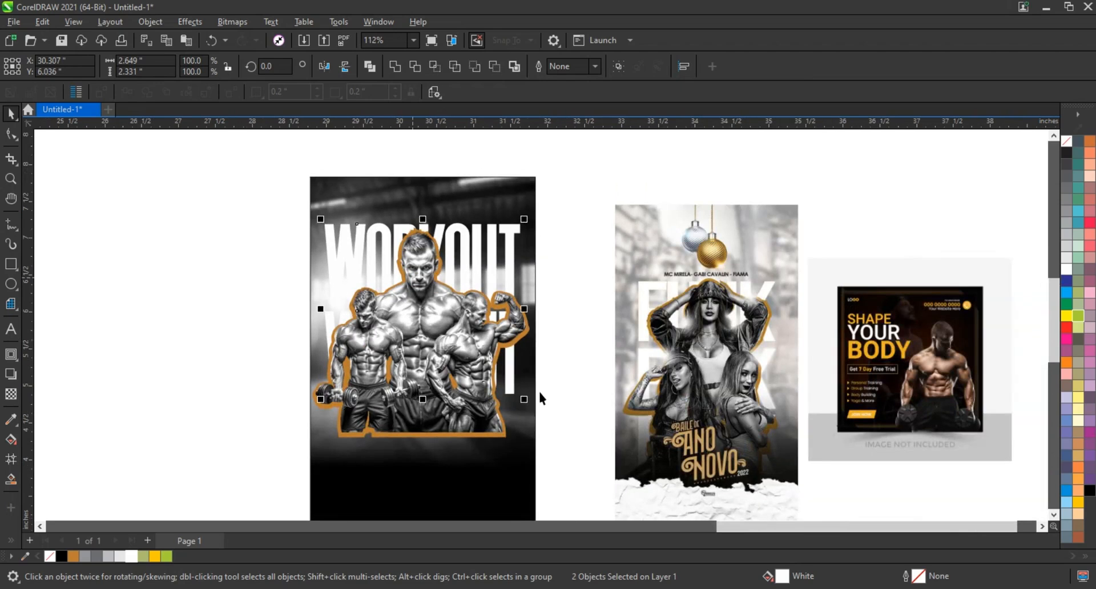
Reduce the WORKOUT lines to about 2.47 inches wide behind the figures, then shift the text and bodybuilders together slightly down on the poster.
left_click_drag(527, 403, 473, 379)
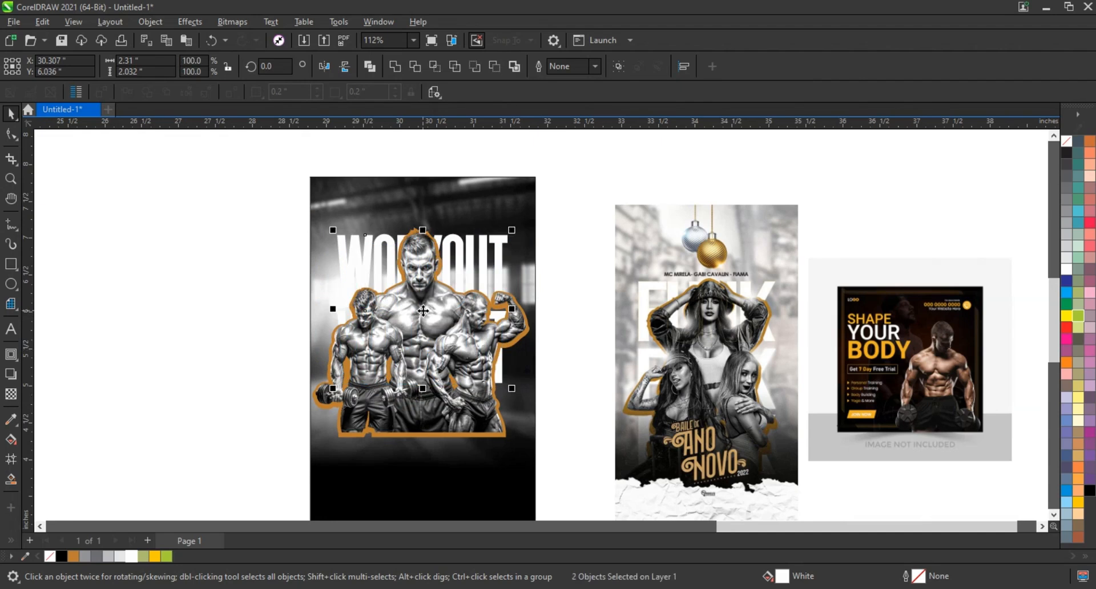
left_click_drag(423, 311, 417, 321)
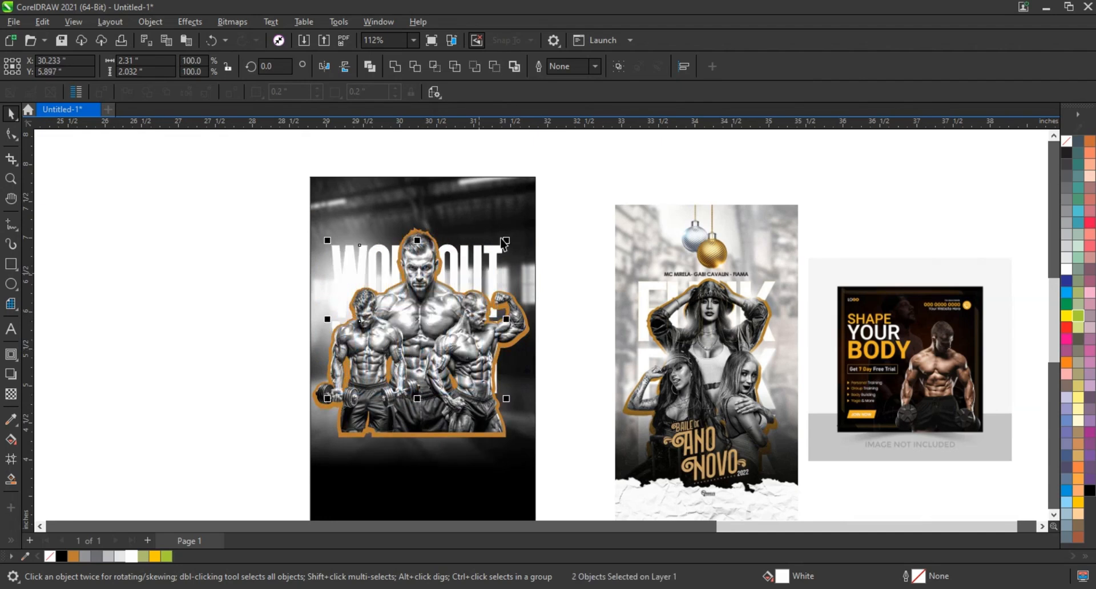
left_click_drag(505, 241, 512, 234)
left_click(228, 208)
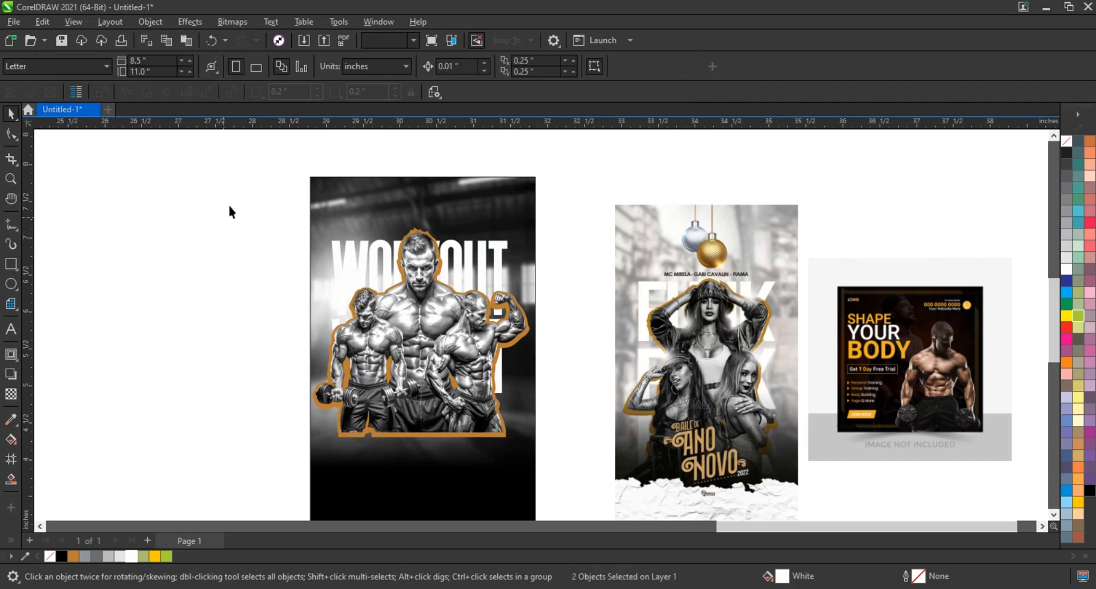
left_click_drag(226, 199, 551, 465)
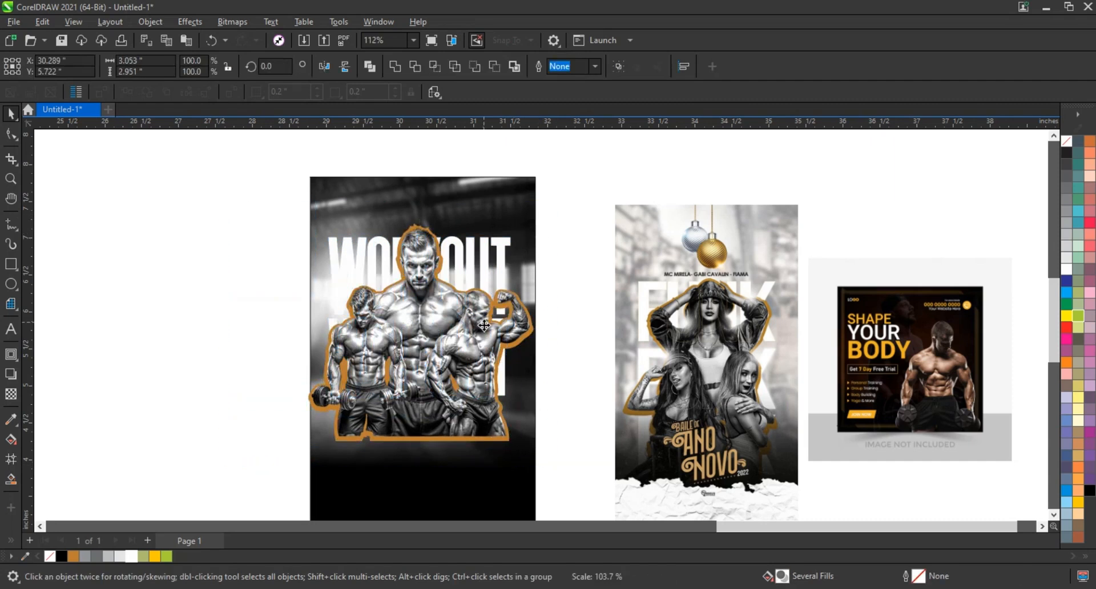
left_click_drag(483, 323, 485, 329)
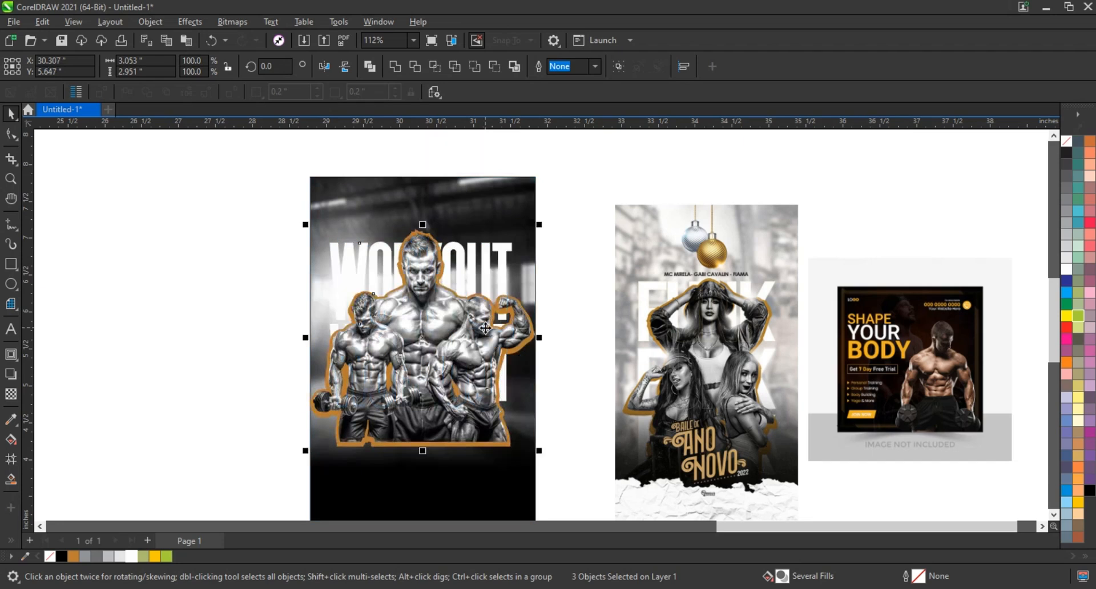
Edit the poster's PowerClip contents and draw a white-filled rectangle about 3.55 by 4.45 inches over the blurred gym background.
right_click(495, 203)
left_click(528, 184)
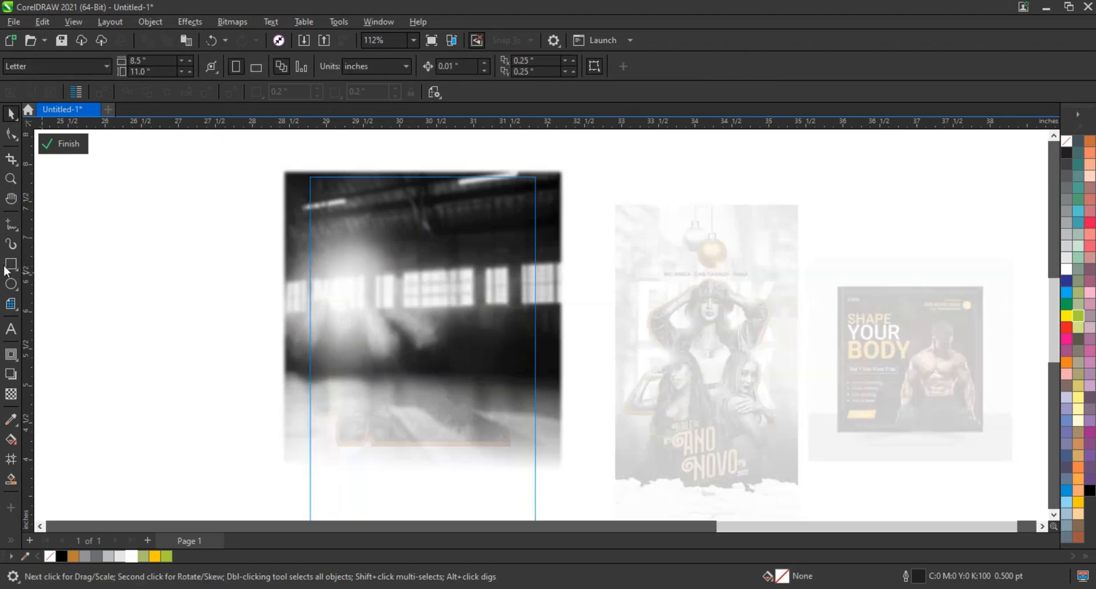
left_click(10, 265)
left_click_drag(294, 170, 560, 501)
left_click(1070, 270)
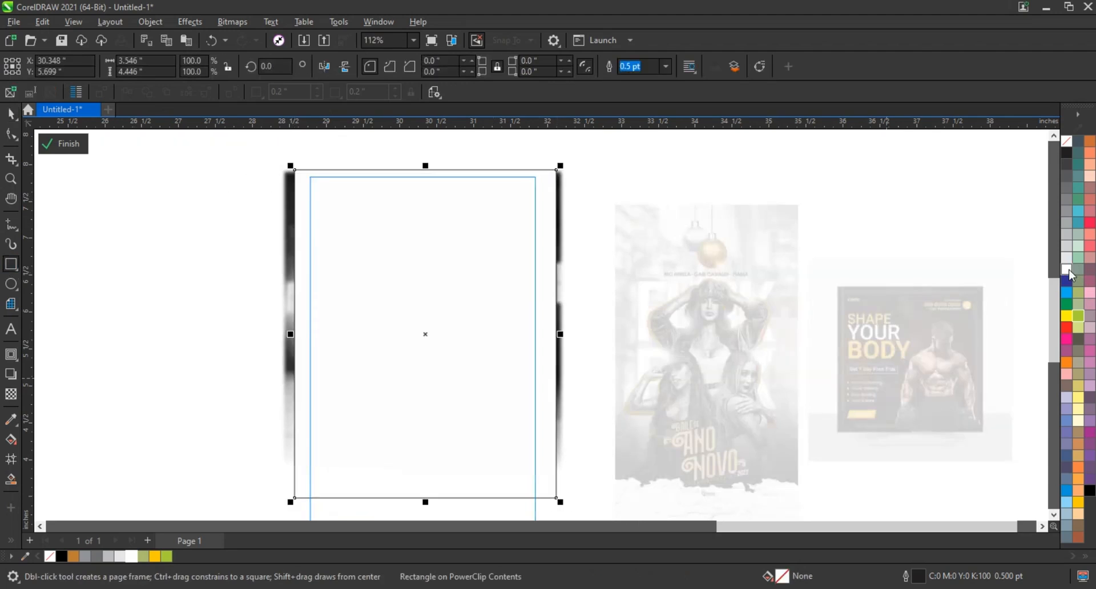
Apply a vertical fountain transparency to the white rectangle, fading from white at the top to clear below, and finish editing the PowerClip.
left_click(11, 394)
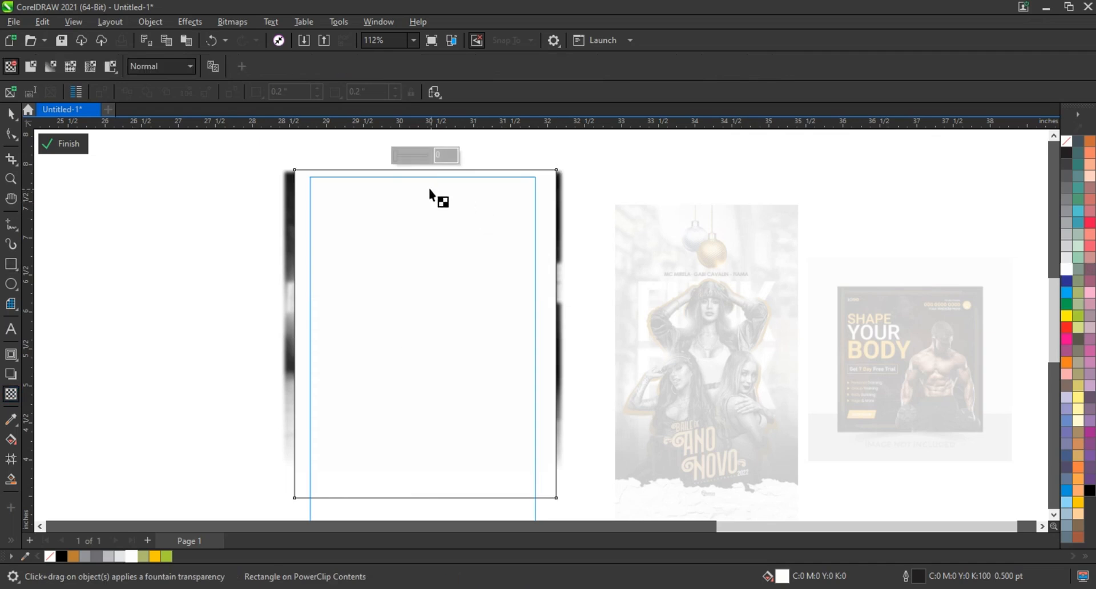
left_click_drag(429, 189, 429, 472)
left_click_drag(428, 189, 433, 148)
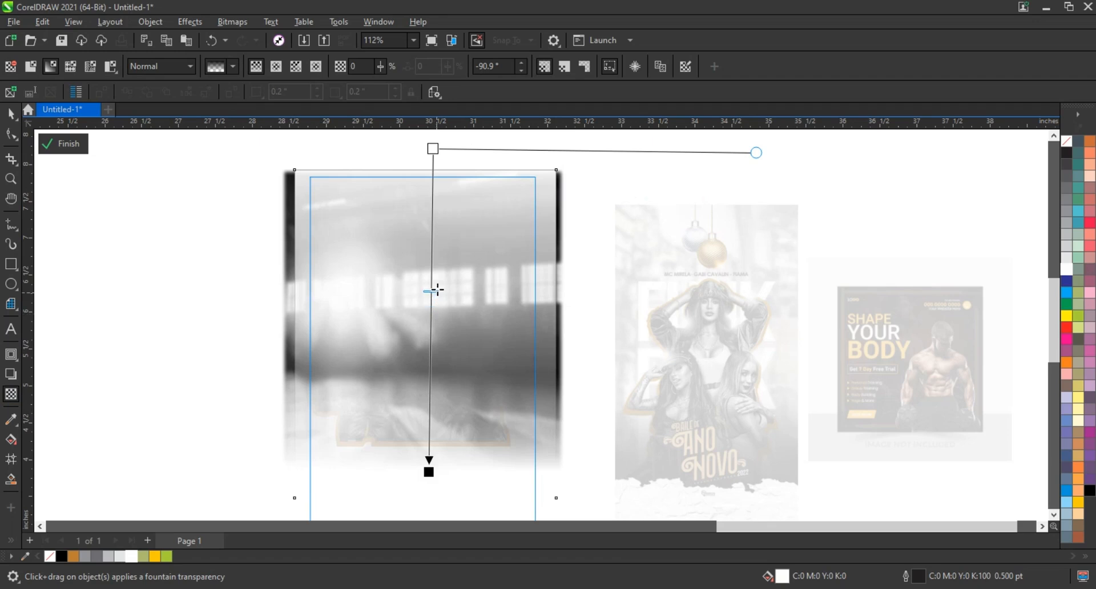
left_click(64, 144)
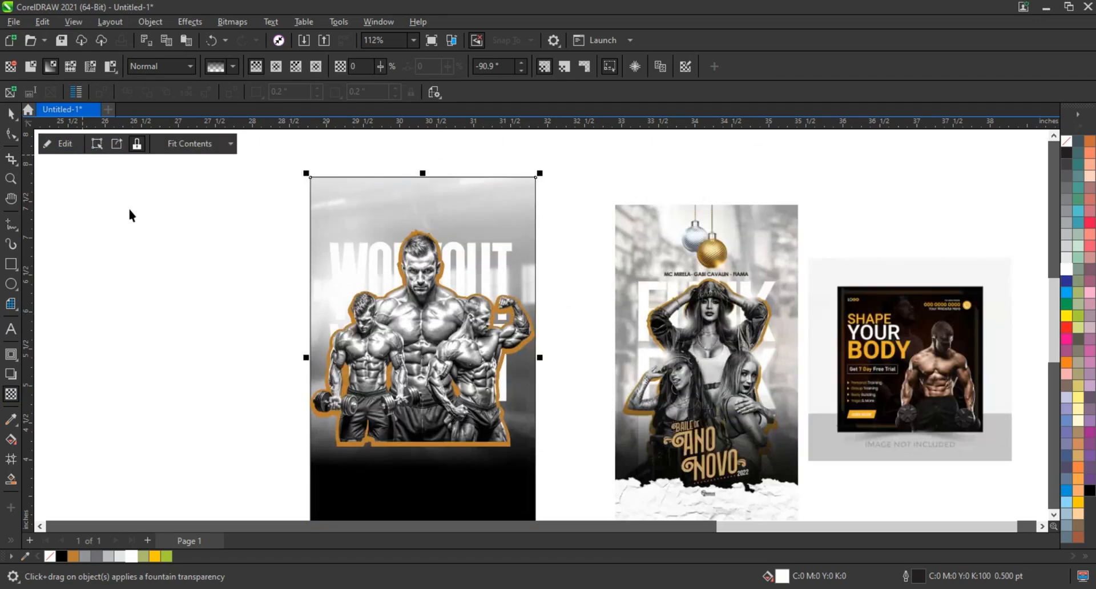
left_click(131, 207)
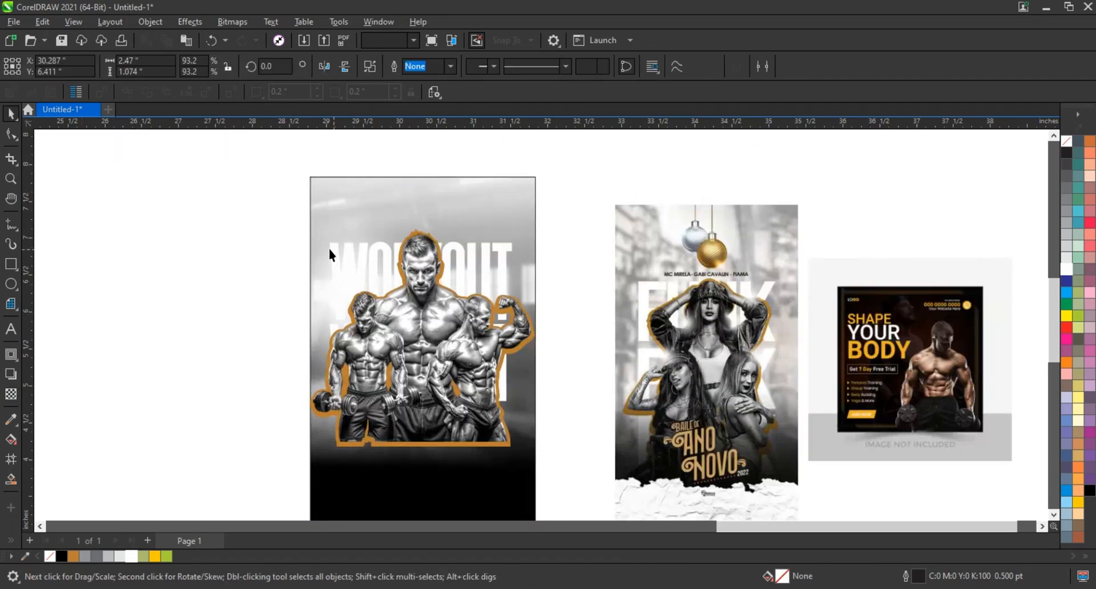
PowerClip the WORKOUT lettering, orange silhouette and bodybuilders inside the poster frame.
left_click_drag(183, 209, 570, 466)
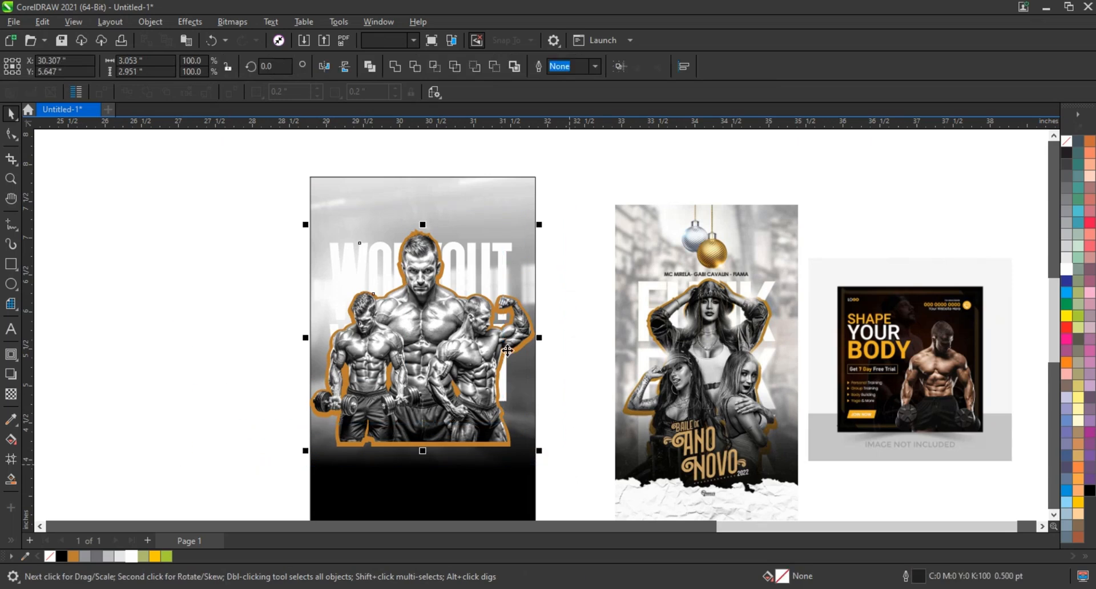
right_click(506, 347)
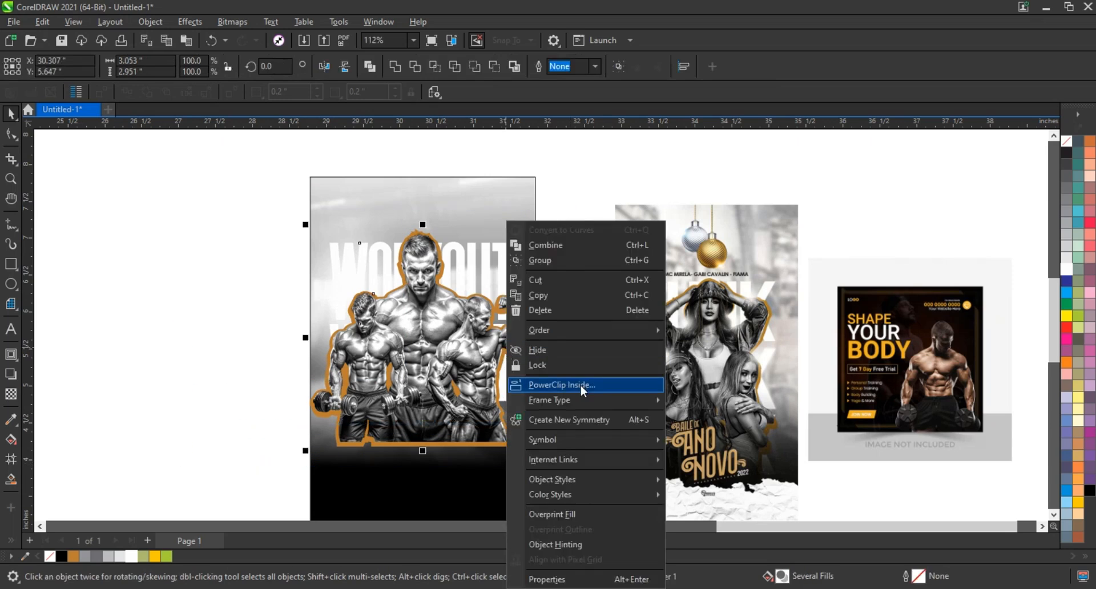
left_click(536, 385)
left_click(501, 208)
scroll(339, 354, "down", 3)
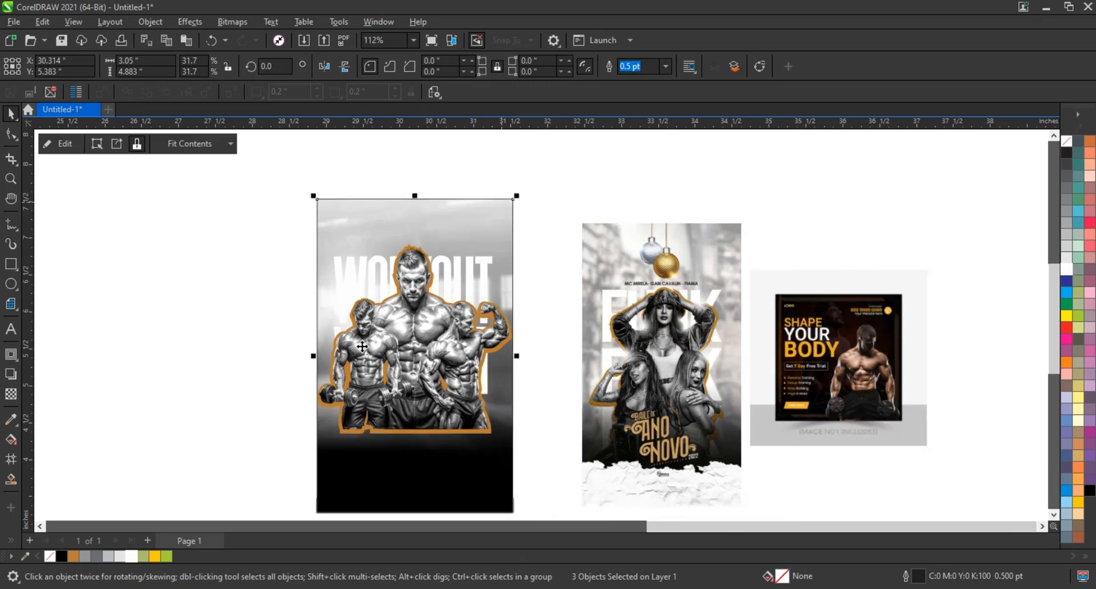
Draw a black-filled rectangle about 3.41 by 2.39 inches across the lower half of the poster, overlapping its side edges.
left_click_drag(268, 221, 738, 494)
key("shift+F2")
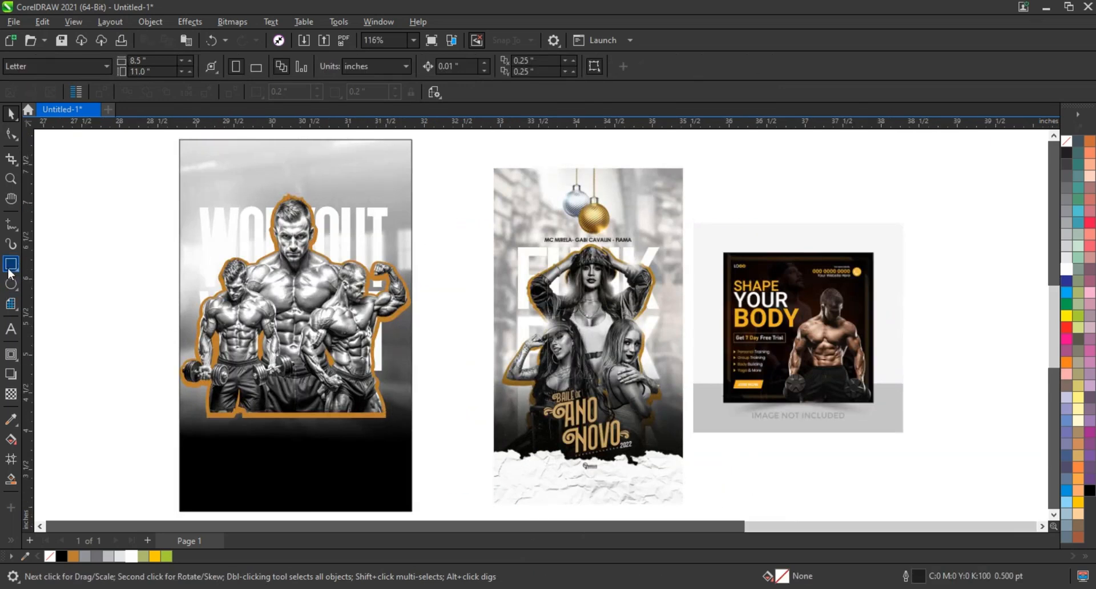
key("F6")
left_click_drag(165, 334, 423, 493)
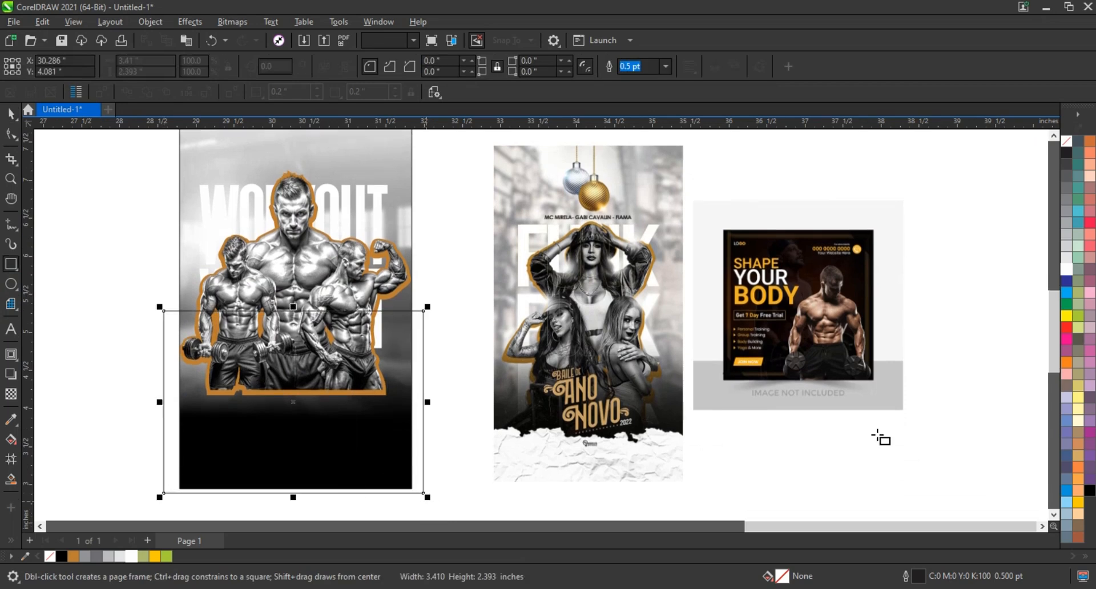
left_click(1089, 490)
Apply an upward linear fountain transparency to the black rectangle so its upper edge fades out over the bodybuilders' lower bodies.
left_click(11, 394)
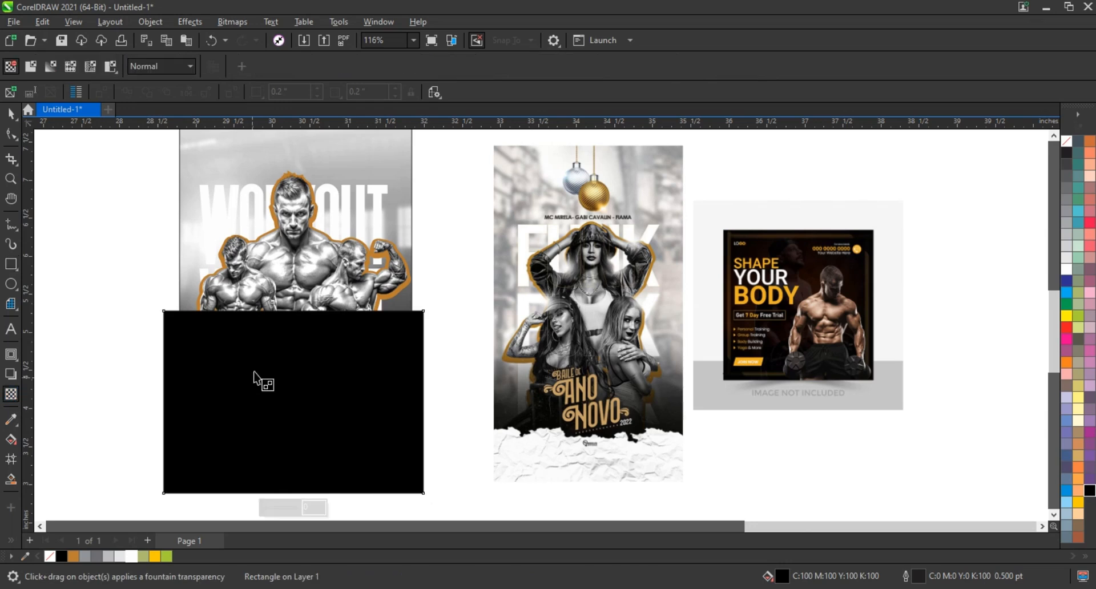
left_click_drag(262, 360, 263, 321)
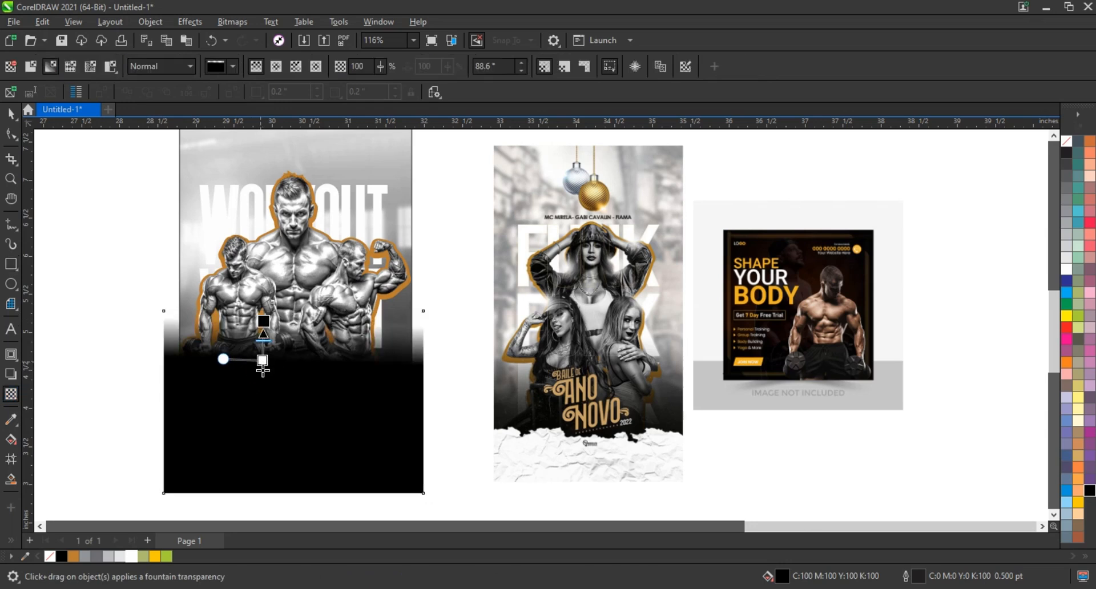
left_click_drag(262, 360, 264, 381)
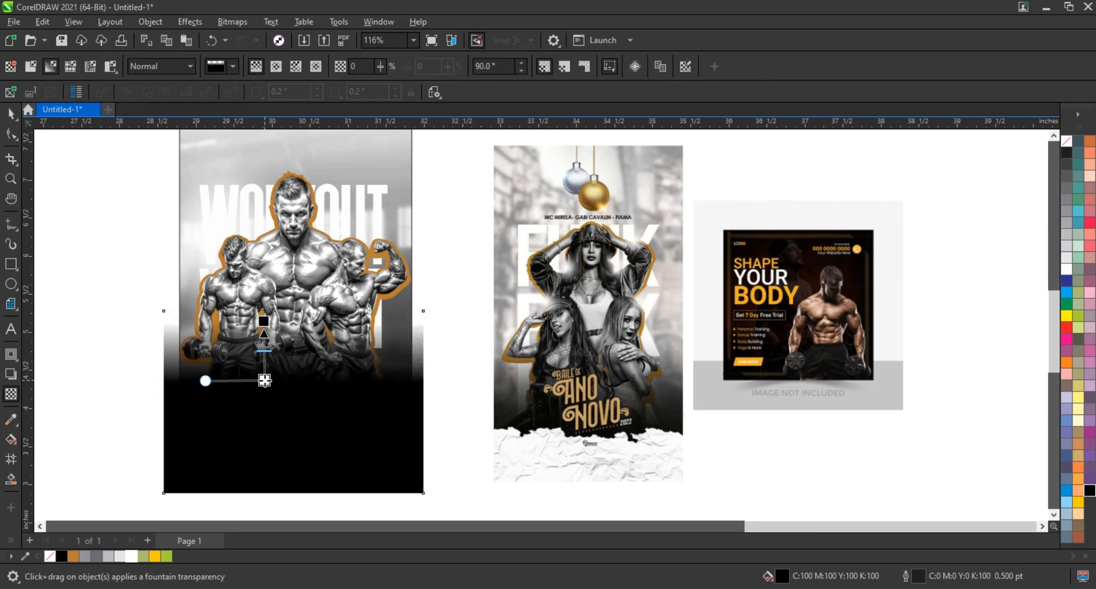
PowerClip the faded black rectangle inside the poster frame.
left_click(11, 113)
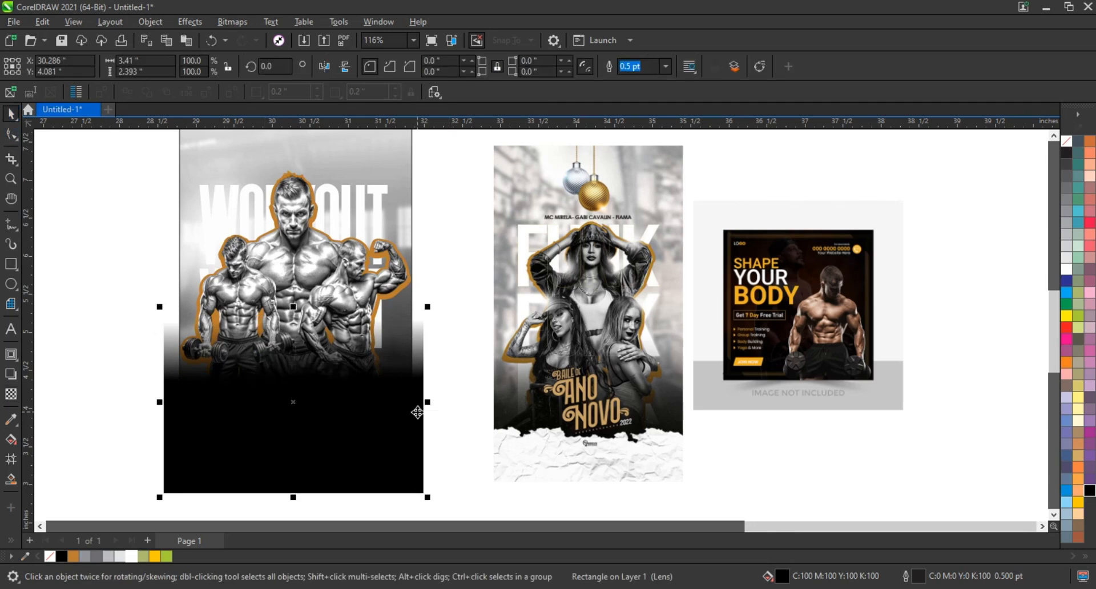
right_click(417, 411)
left_click(482, 171)
left_click(386, 194)
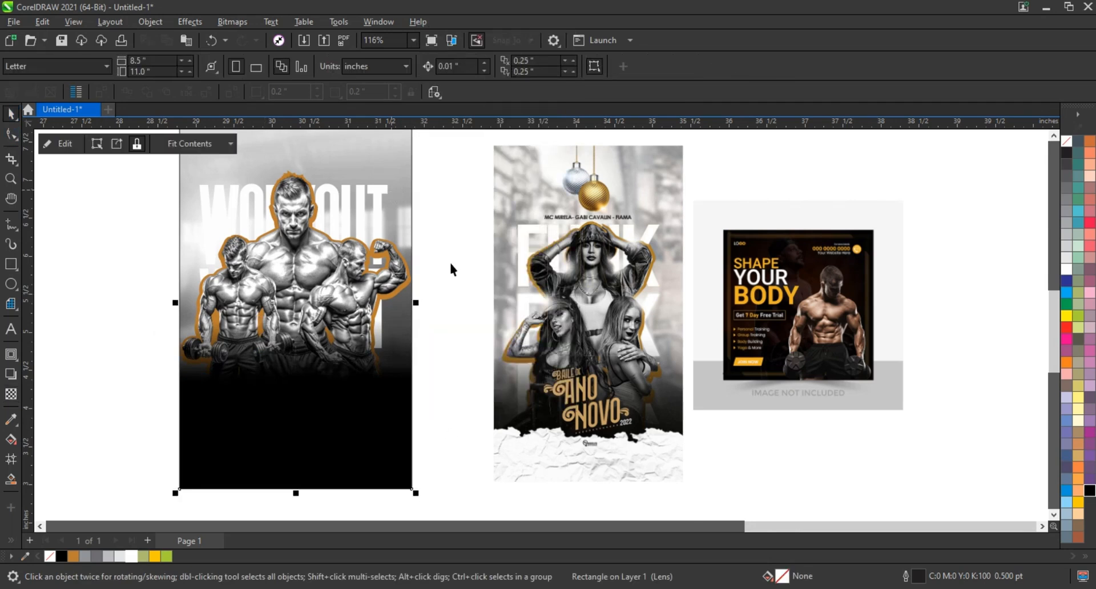
Add the two-line text "SHAPE / YOUR BODY" over the black lower area of the poster.
scroll(458, 421, "down", 2)
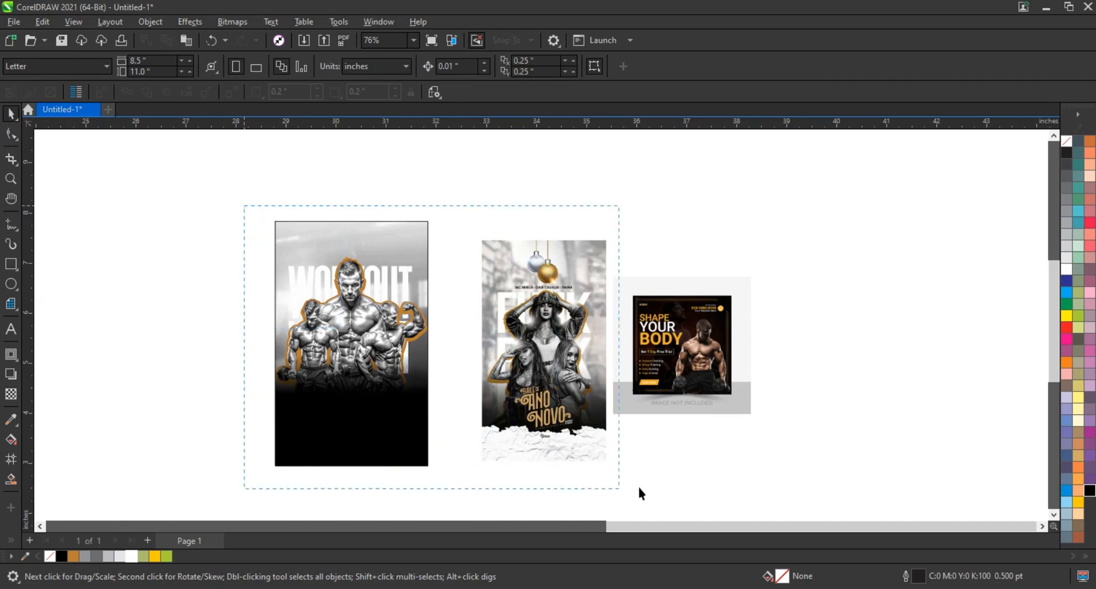
left_click_drag(638, 494, 622, 447)
scroll(247, 379, "up", 2)
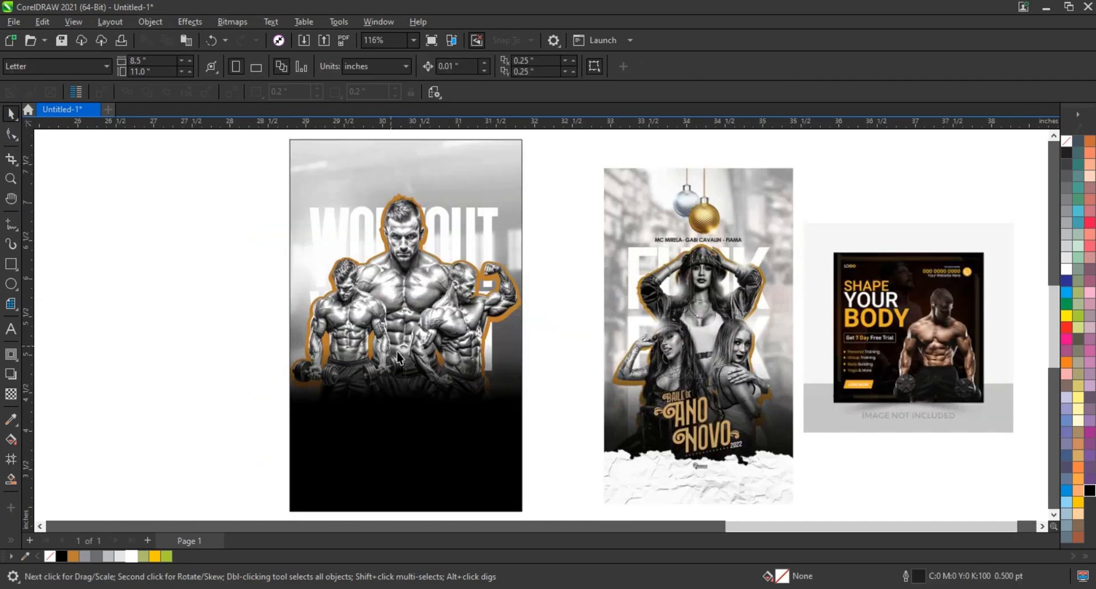
left_click(10, 179)
left_click_drag(213, 249, 947, 460)
left_click(9, 335)
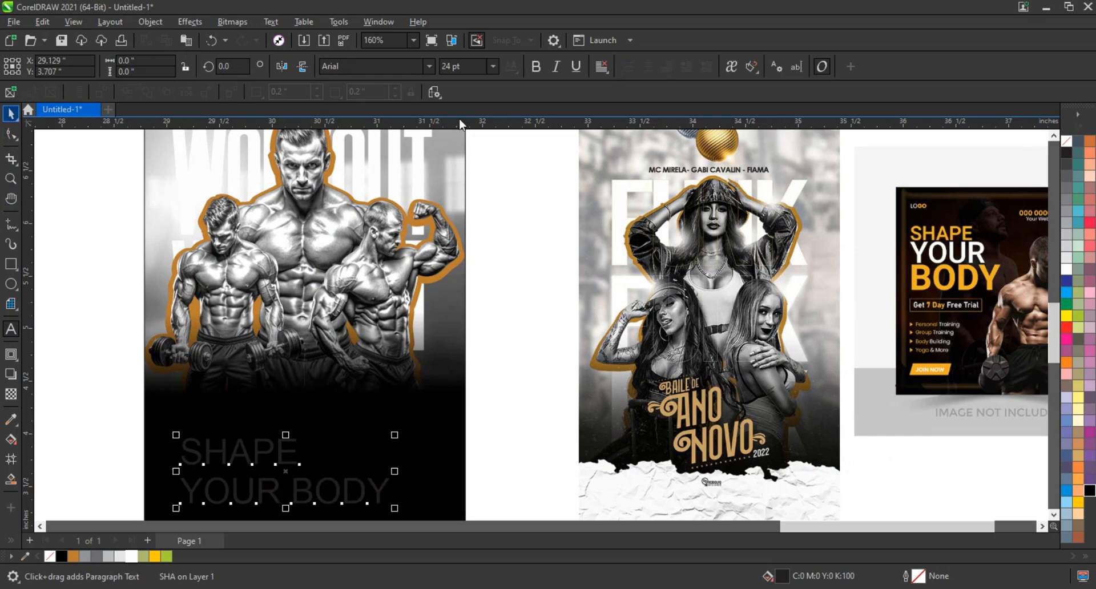
key("ctrl+space")
Set the SHAPE YOUR BODY text in Baseball Club Solid and fill it with the document's orange (#BB7D30).
left_click(432, 65)
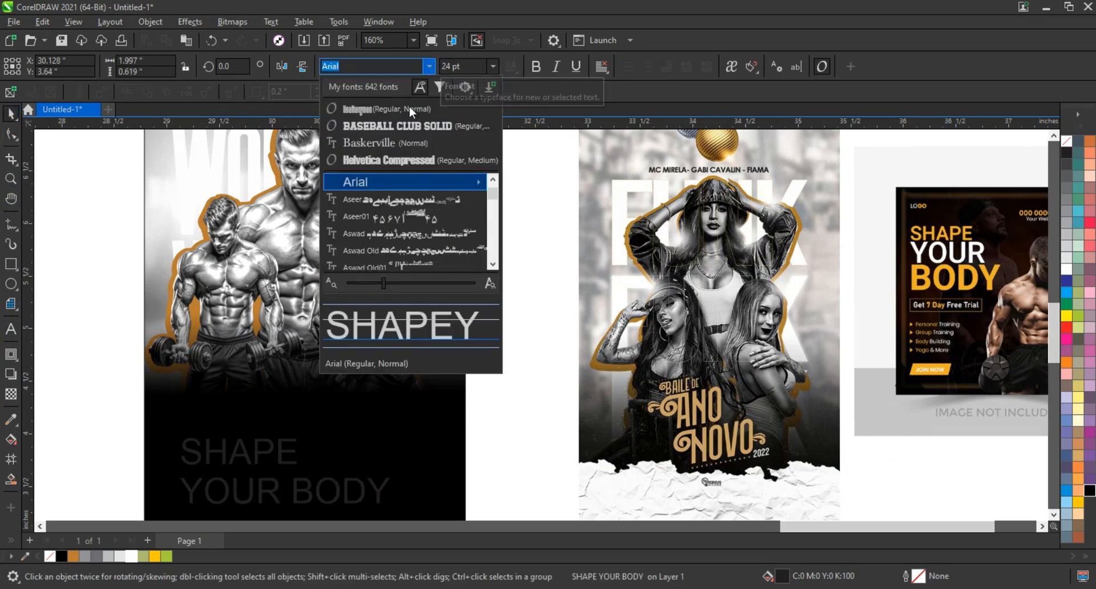
left_click(400, 125)
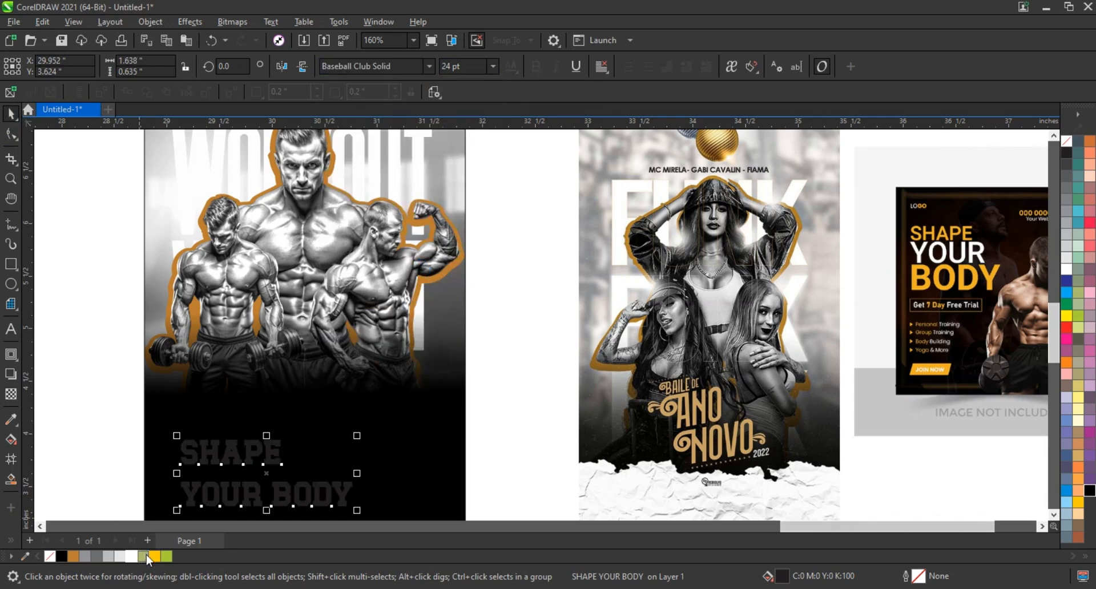
left_click(129, 556)
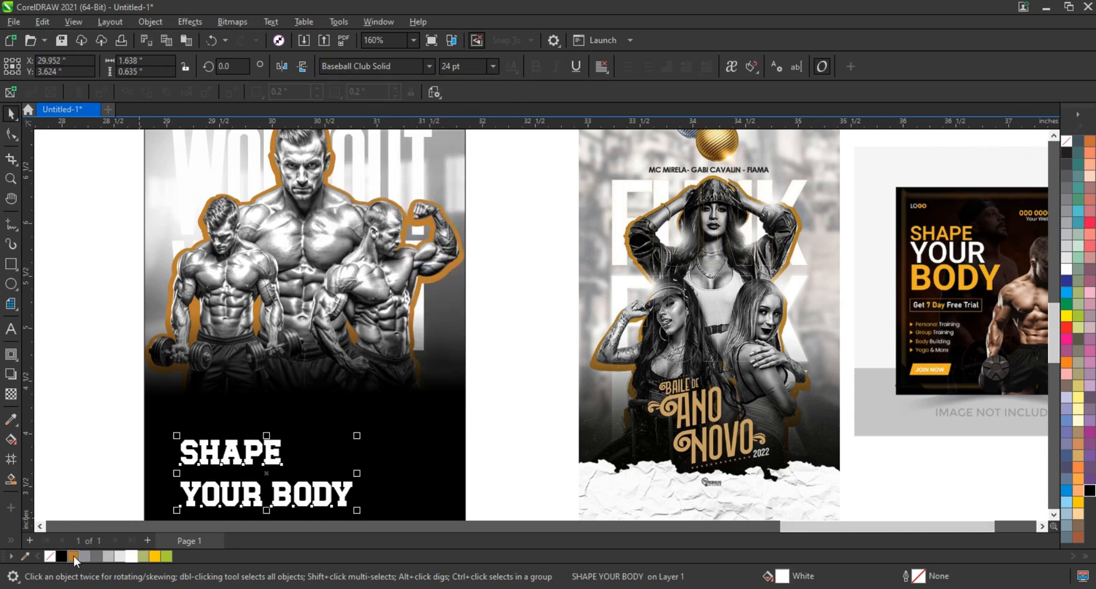
left_click(73, 555)
Break the heading into separate lines, close the gap between them and enlarge SHAPE to match the width of YOUR BODY.
key("ctrl+k")
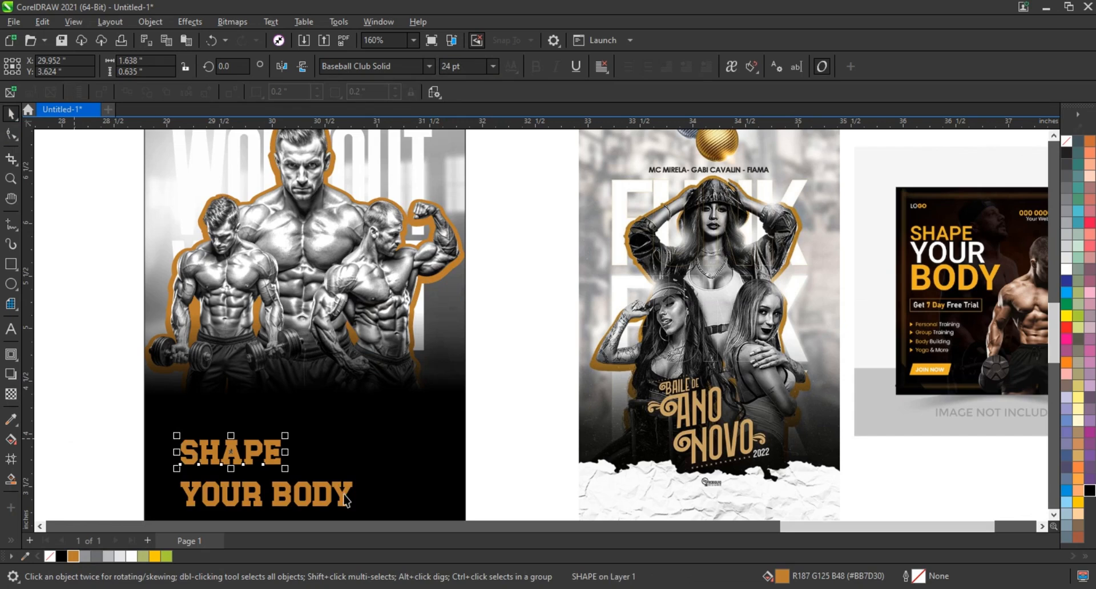
left_click_drag(332, 495, 331, 485)
left_click(275, 451)
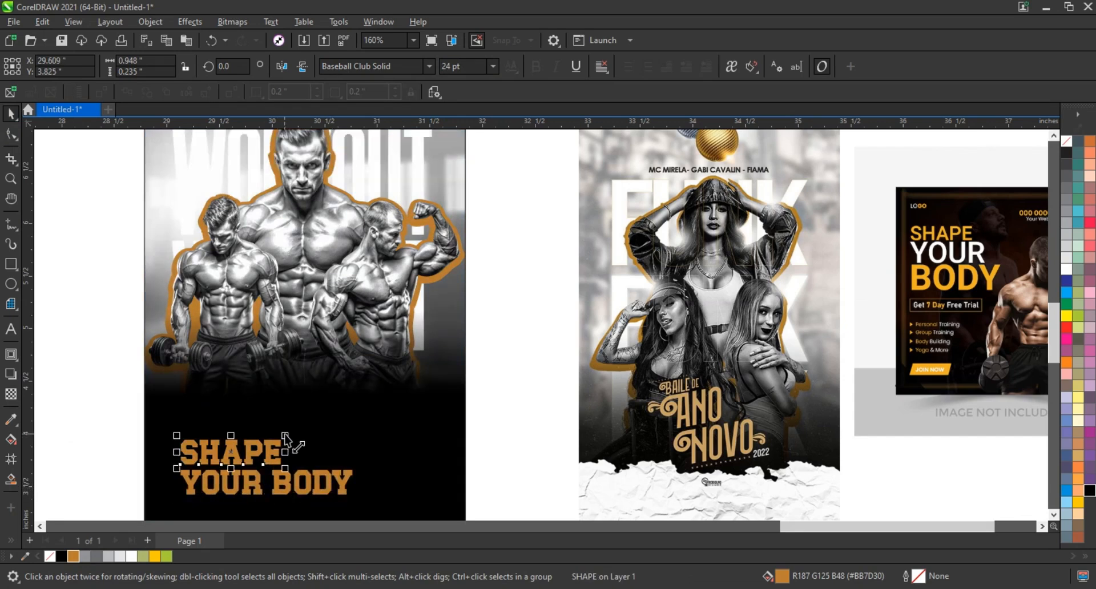
left_click_drag(286, 437, 361, 412)
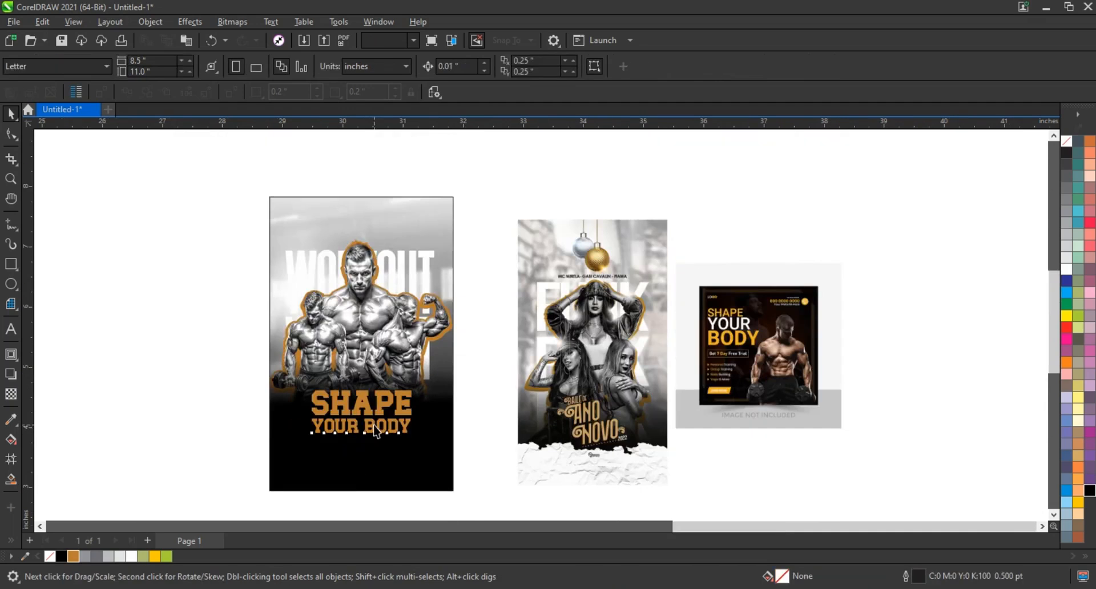
Scale both heading lines down together around their centre to about 1.53 by 0.65 inches.
left_click(374, 425)
left_click(382, 408, "shift")
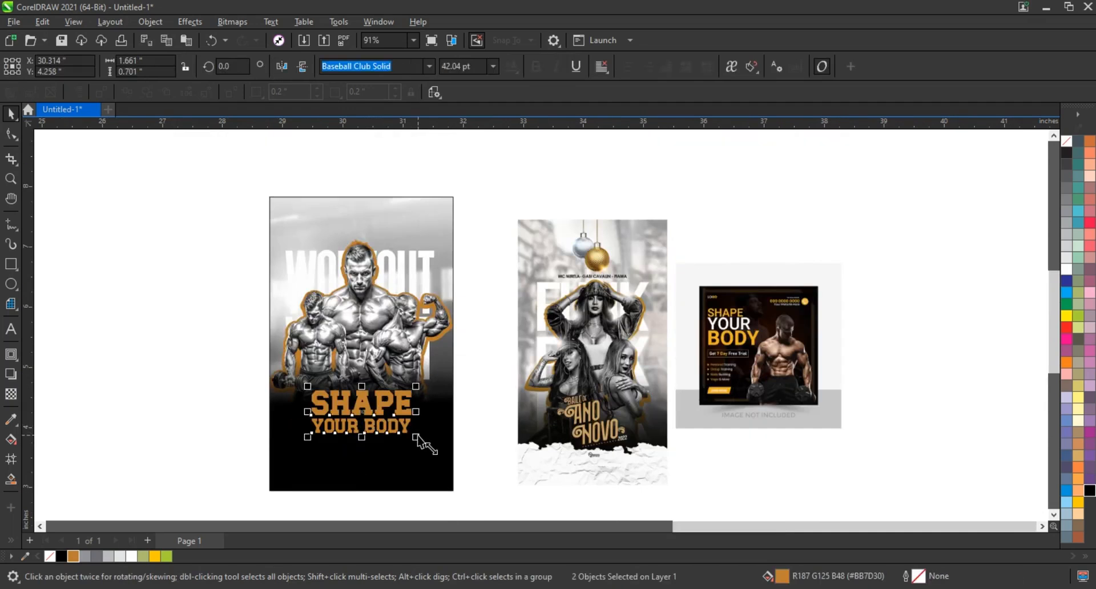
left_click_drag(416, 436, 415, 437)
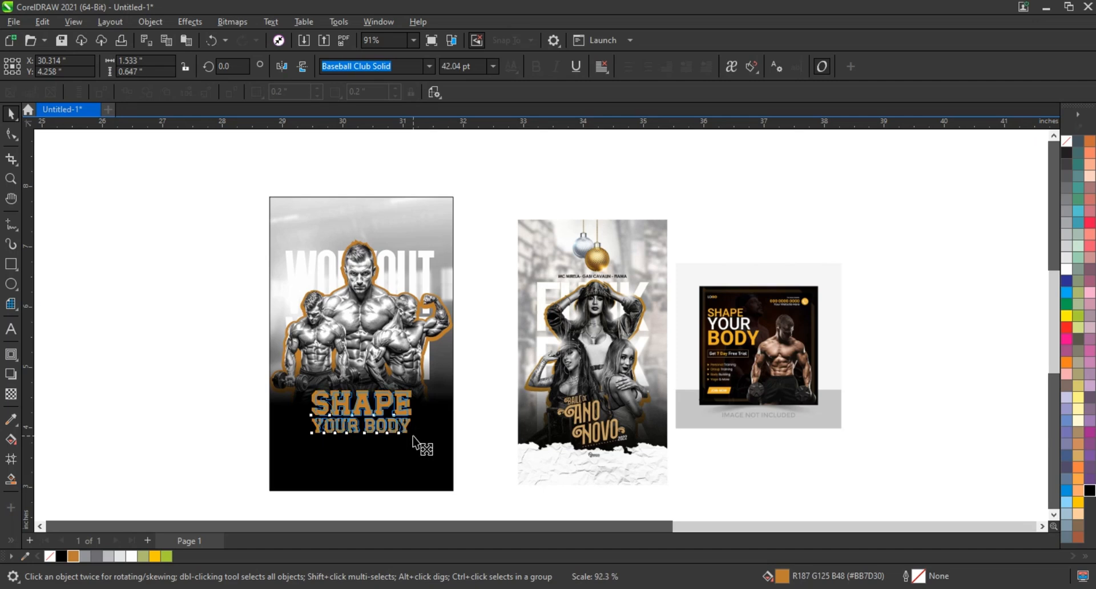
left_click(422, 460, "shift")
left_click(478, 478)
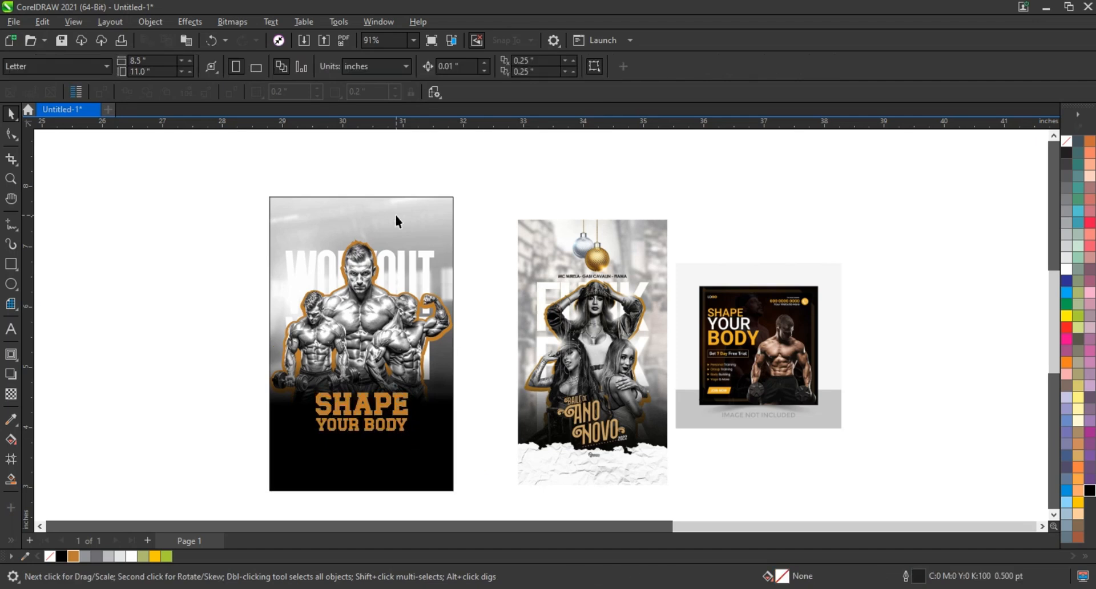
Inside the poster's PowerClip, shift the white rectangle's fountain transparency upward to darken the background, and finish editing the contents.
left_click(395, 214)
right_click(395, 215)
left_click(417, 184)
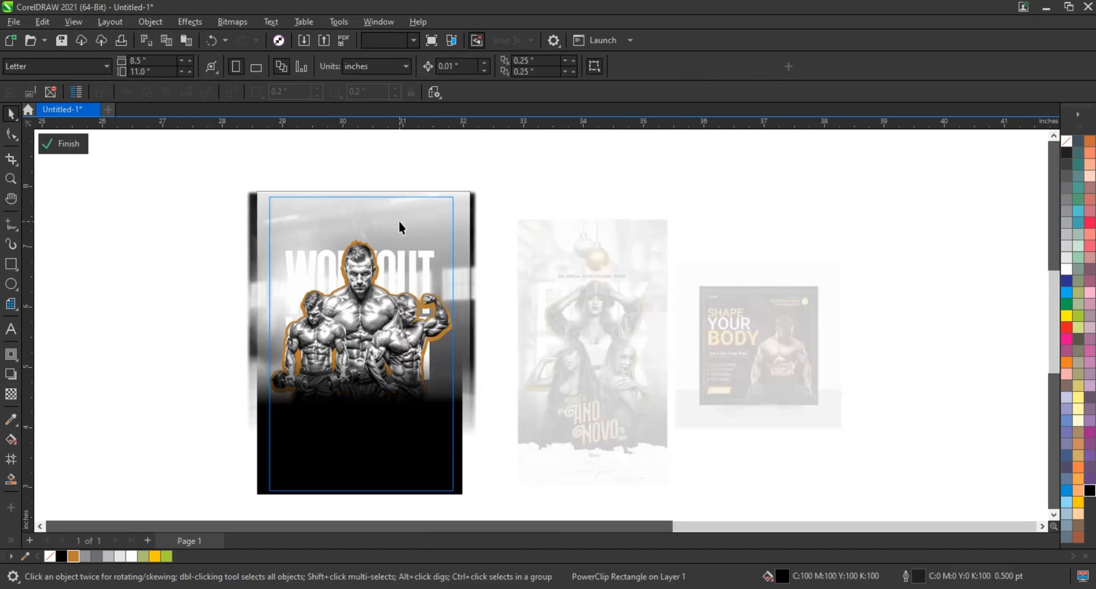
left_click(11, 394)
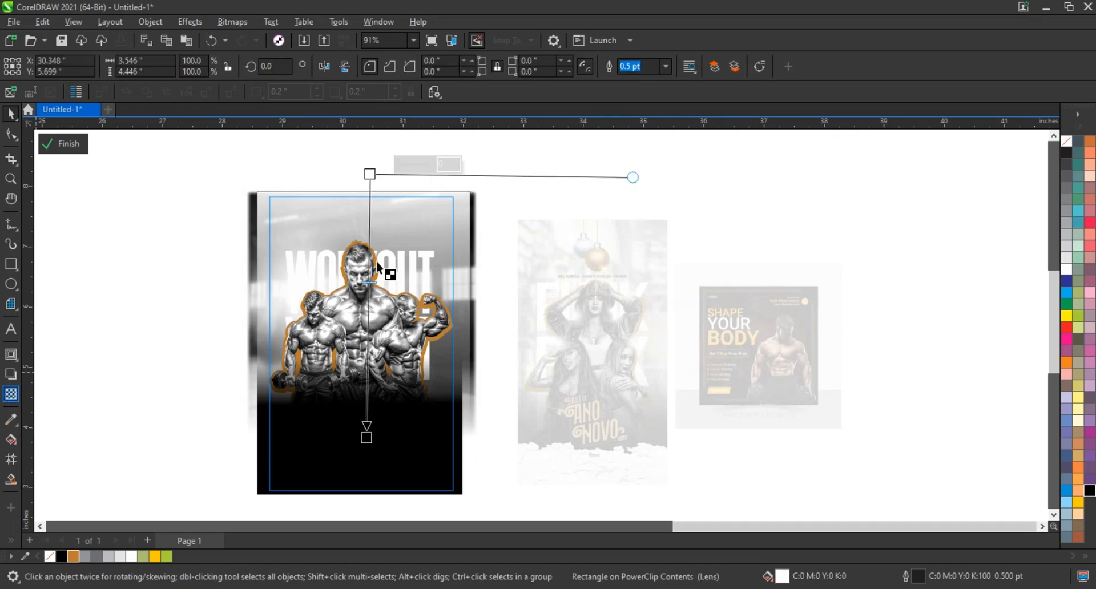
left_click_drag(369, 351, 368, 277)
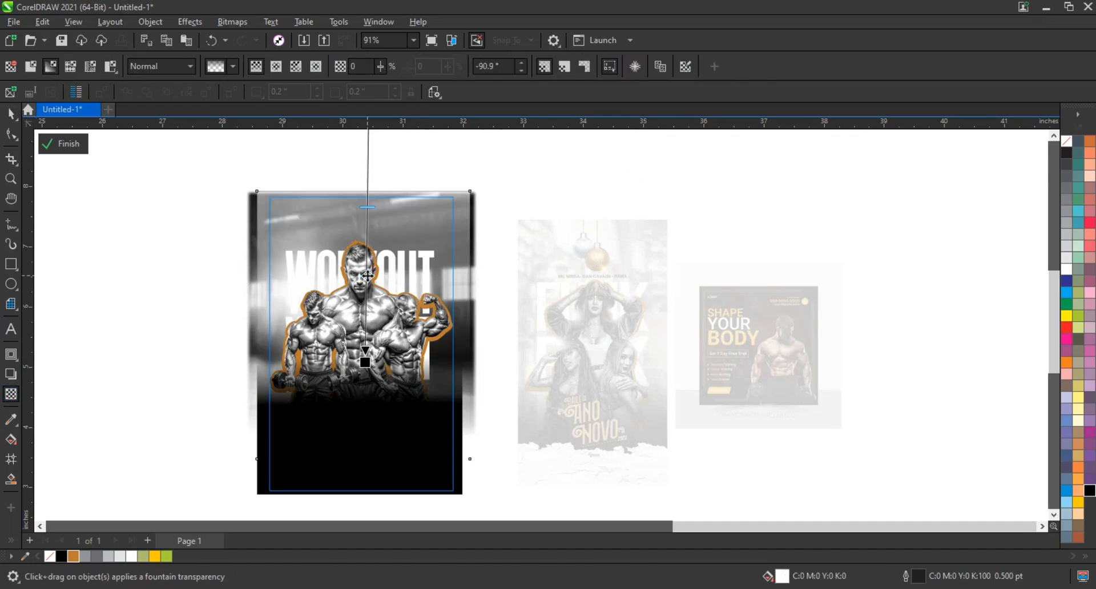
left_click(51, 148)
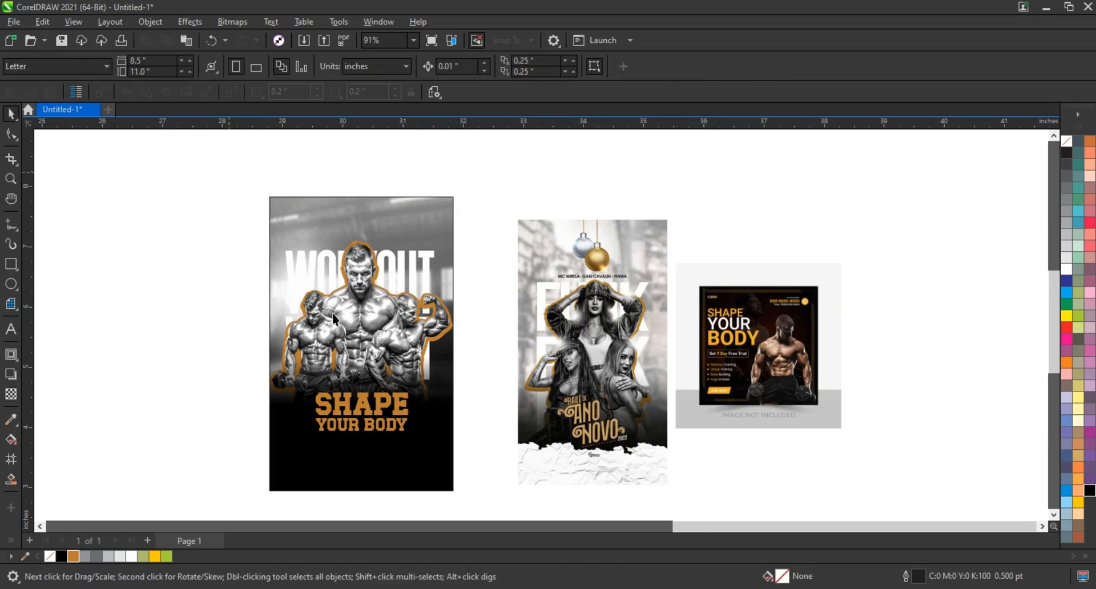
scroll(628, 491, "down", 1)
left_click_drag(698, 529, 669, 439)
key("shift+F2")
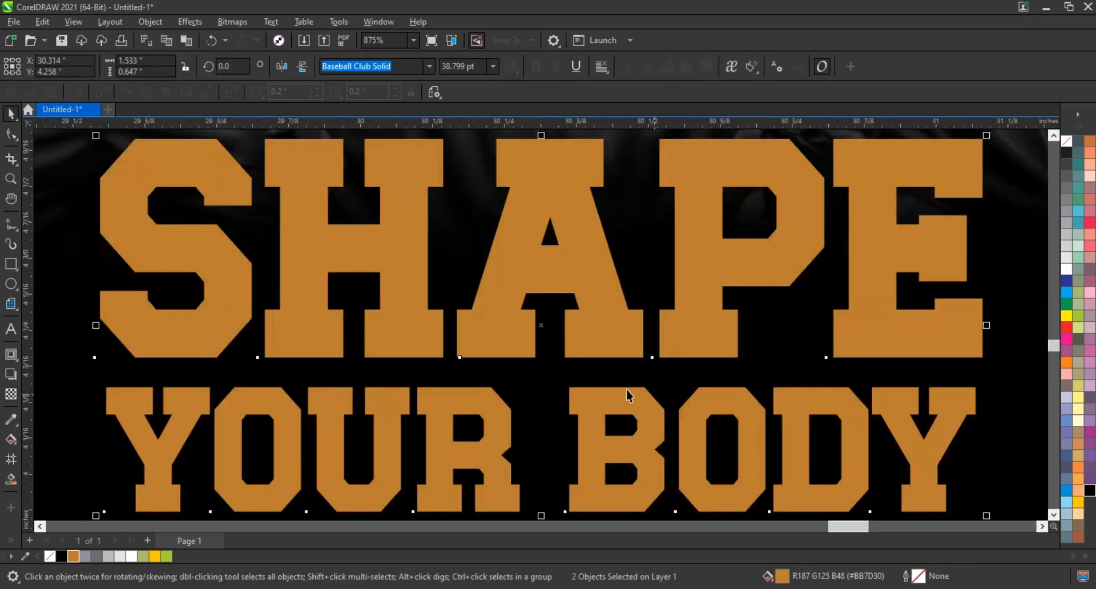
key("Escape")
scroll(625, 388, "down", 6)
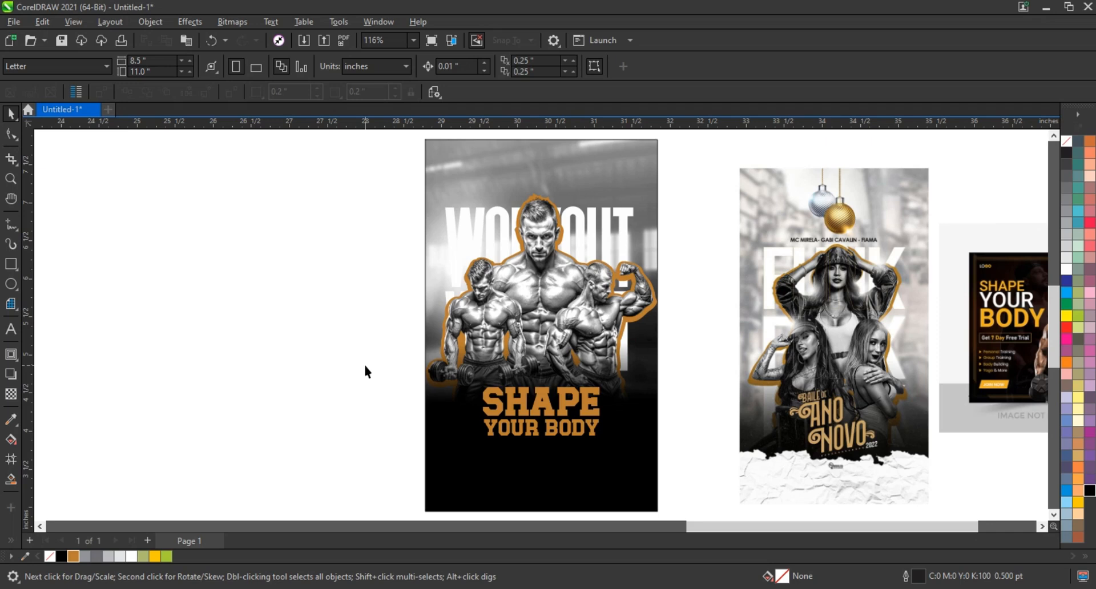
Start a text list beside the square gym reference with the lines "PERSONAL TRAINING" and "GROUP TRAINING".
scroll(364, 366, "down", 1)
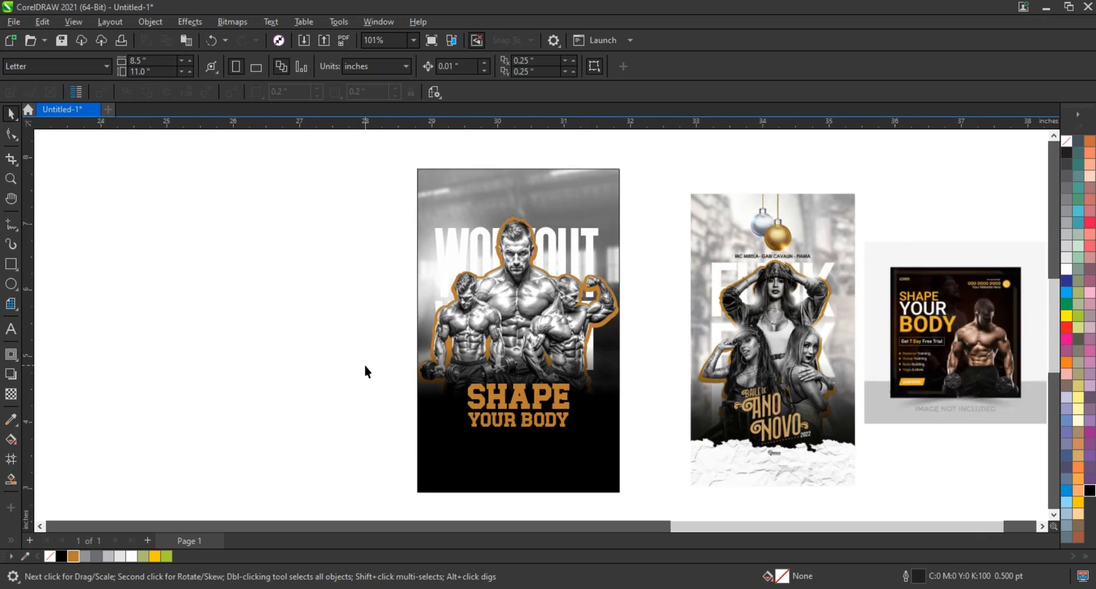
left_click_drag(861, 317, 1023, 411)
left_click(7, 334)
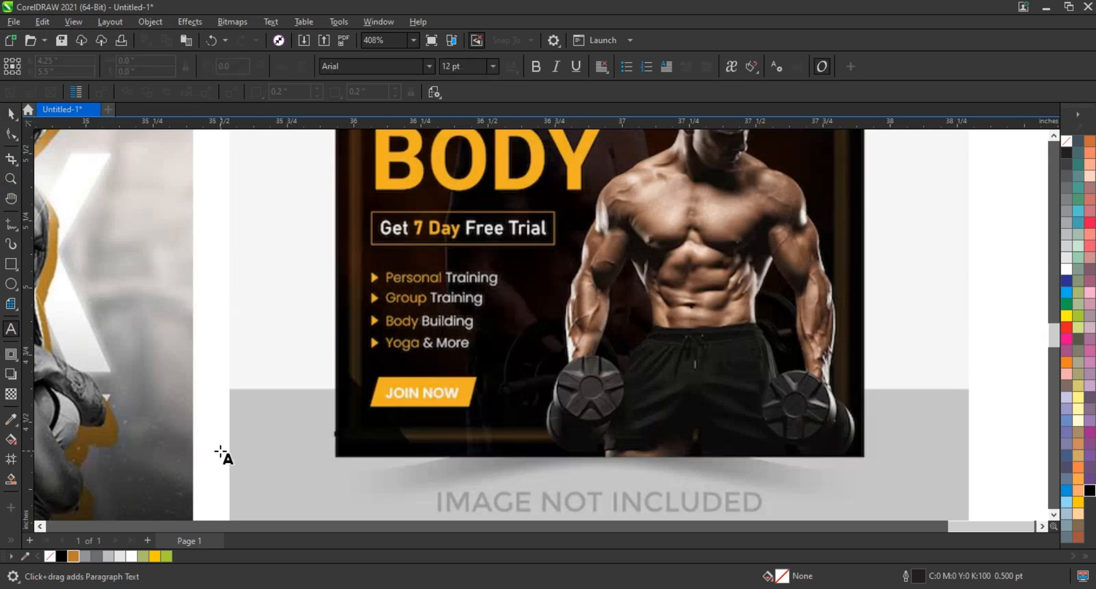
left_click(220, 452)
type("PERS")
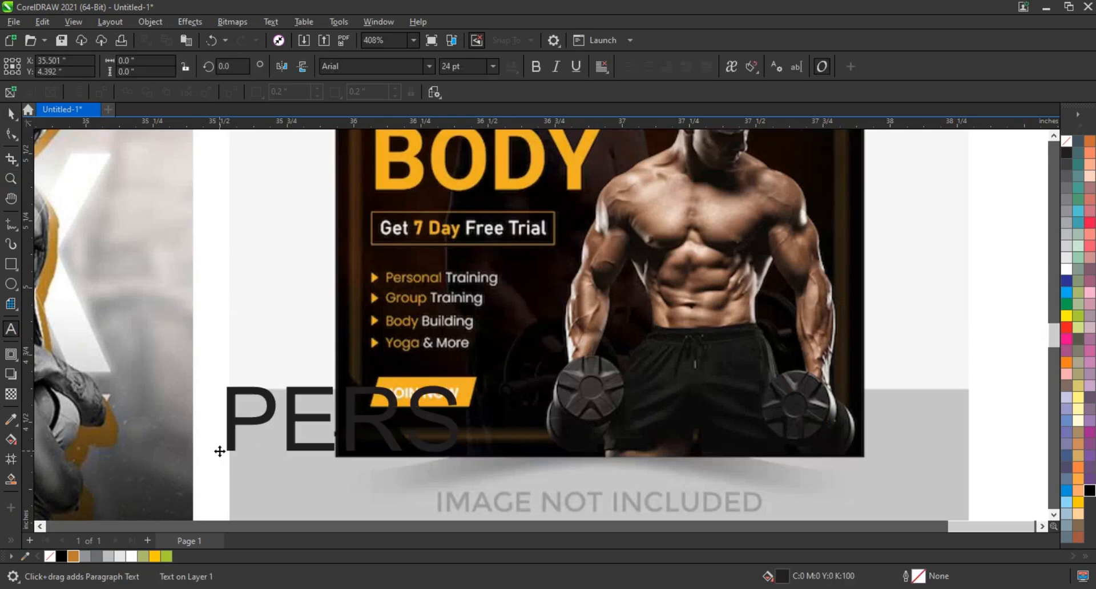
type("ONAL TRAININ ")
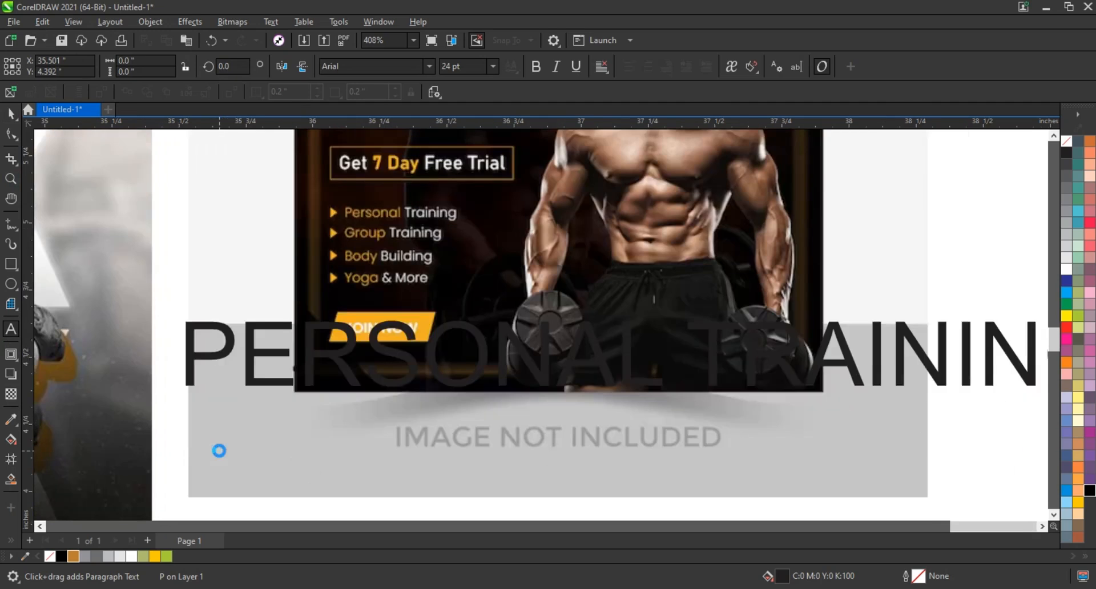
type("GROUP TRA")
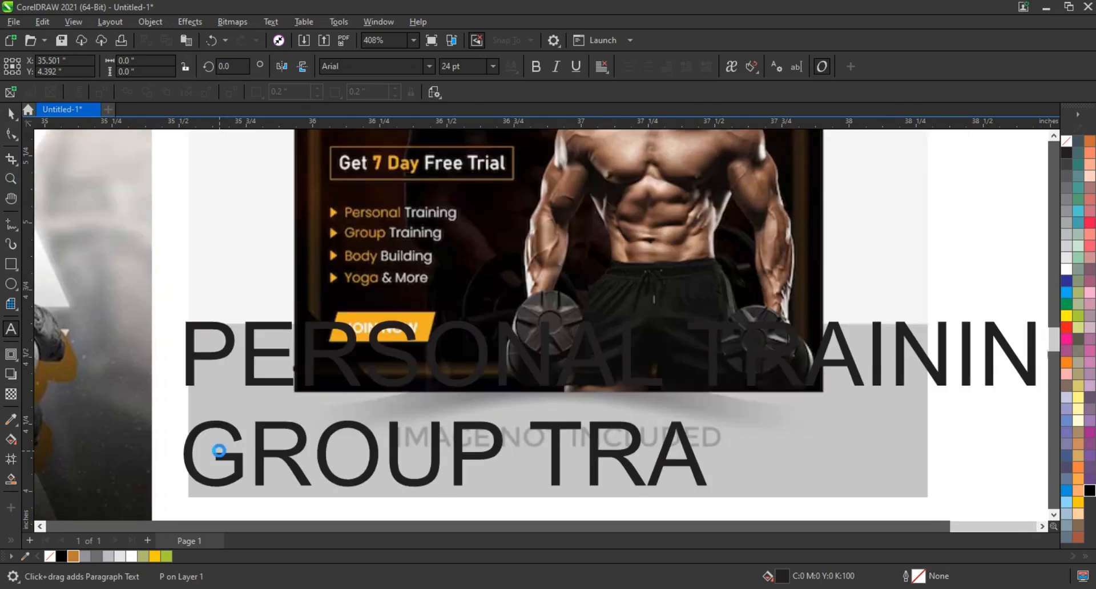
type("INING")
key("Return")
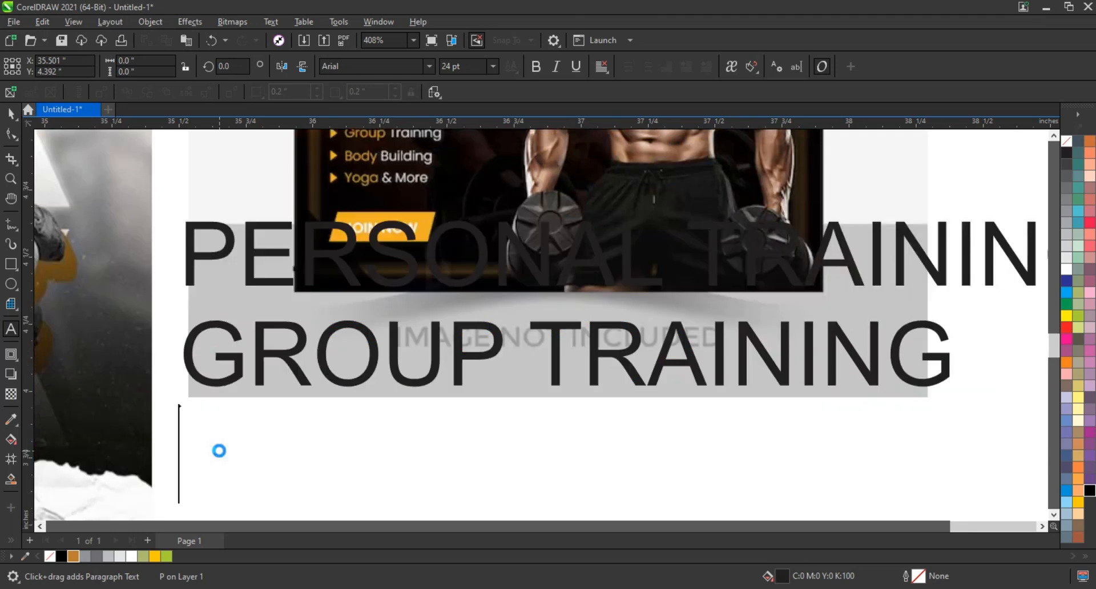
Complete the services list with the lines "BODY BUILDING" and "YOGA & MORE".
type("BODY BUILDI")
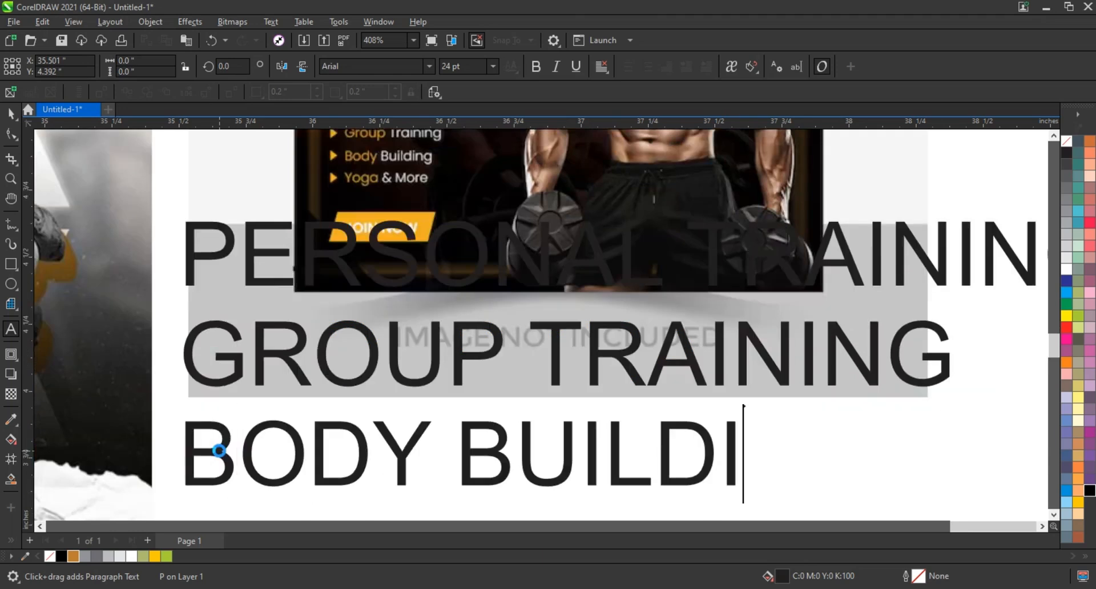
type("NG")
key("Return")
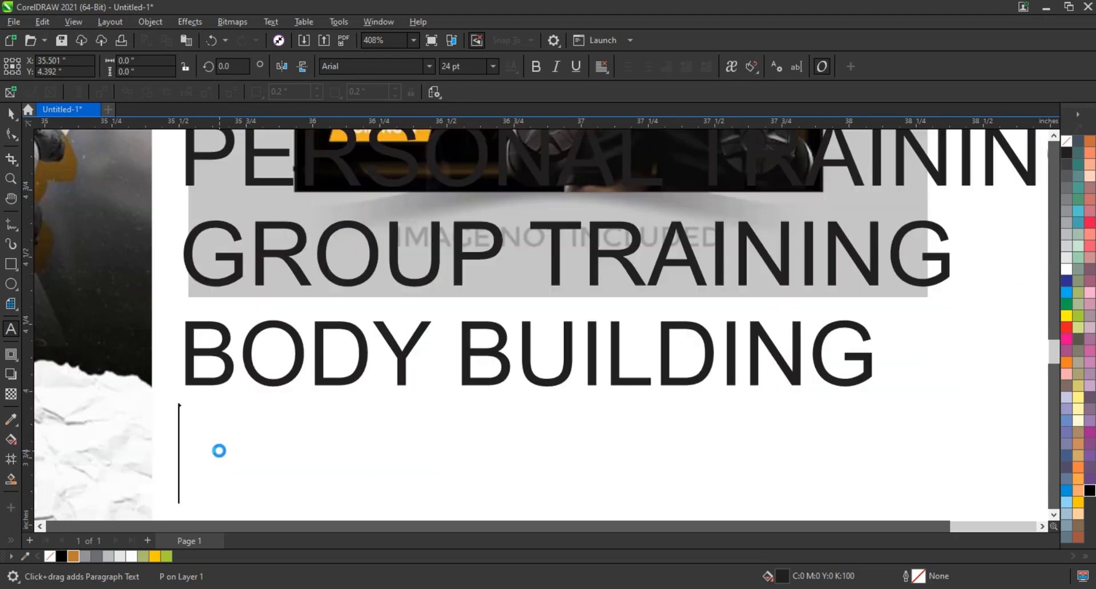
type("YOGA ")
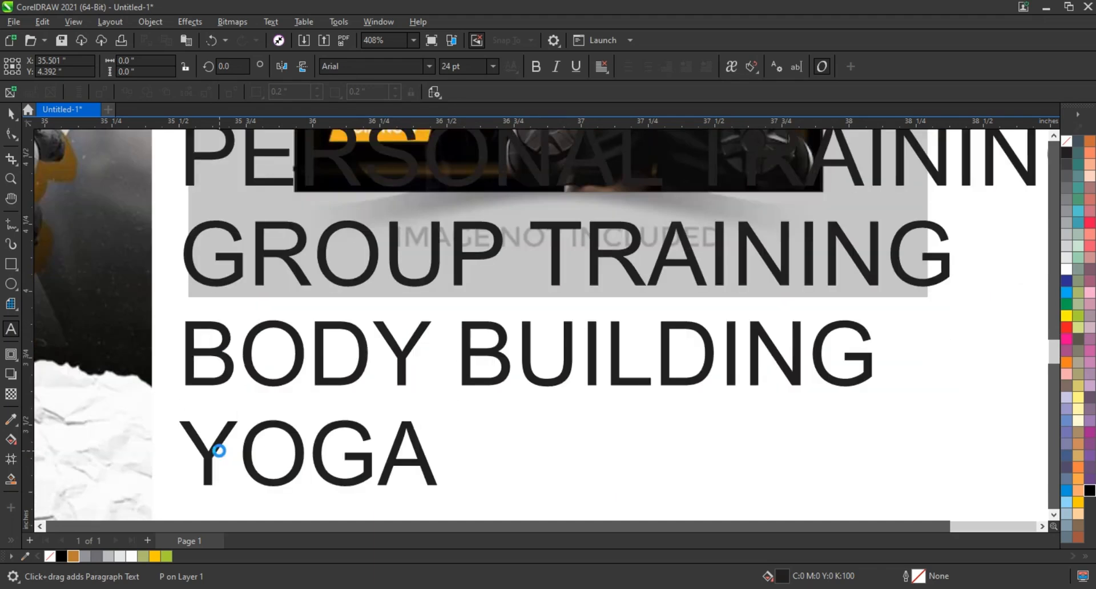
type("&")
scroll(220, 453, "down", 1)
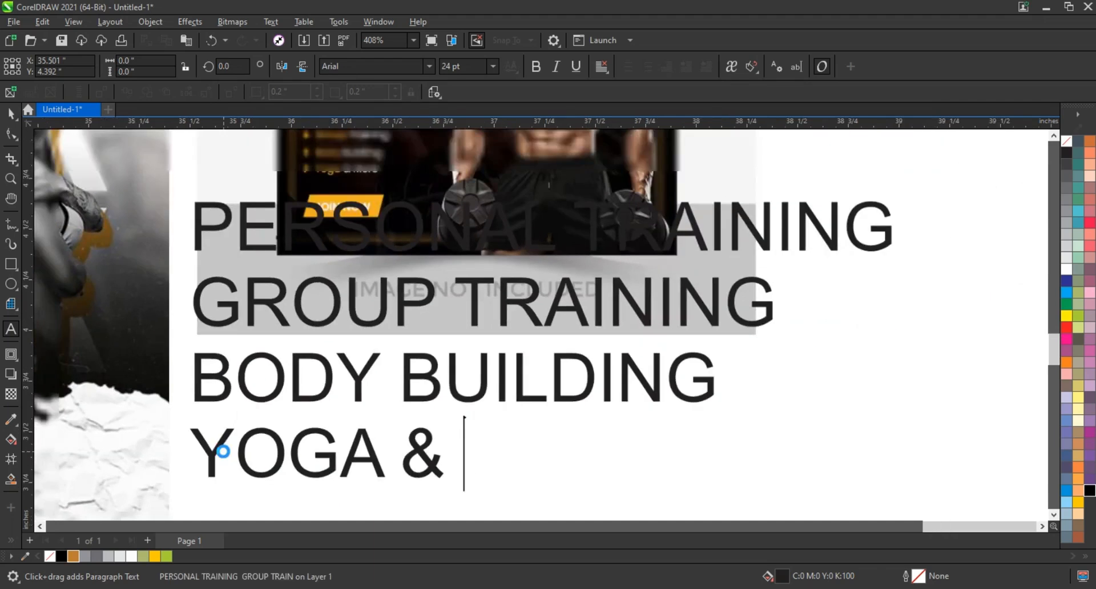
type("MORE")
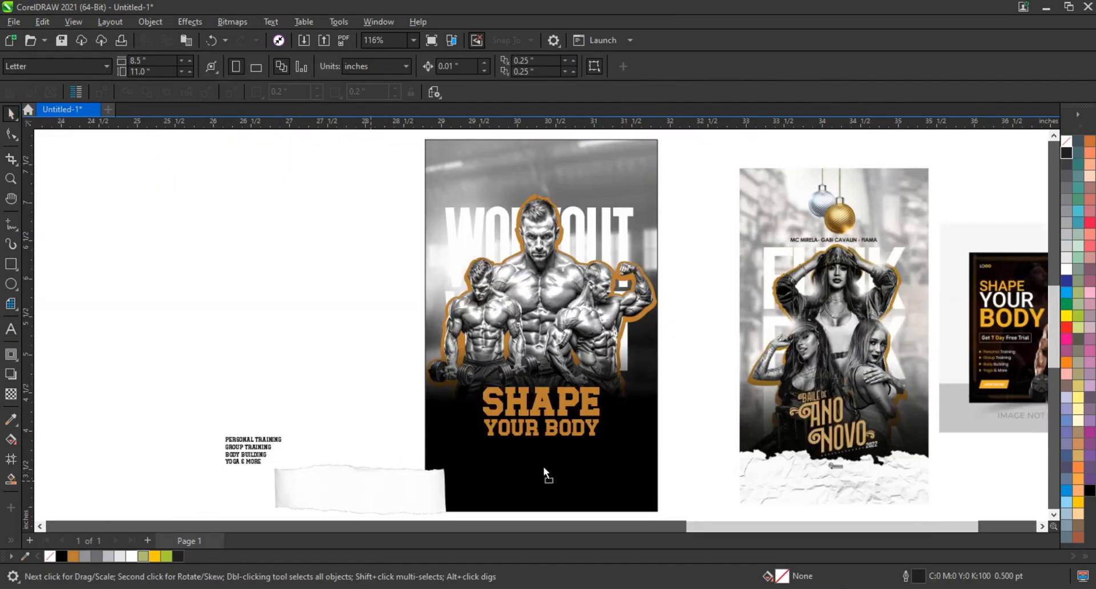
Place the torn paper strip below the heading and resize it to about 3.44 by 0.80 inches, overlapping the poster's side edges.
left_click_drag(371, 480, 513, 466)
left_click_drag(619, 485, 618, 483)
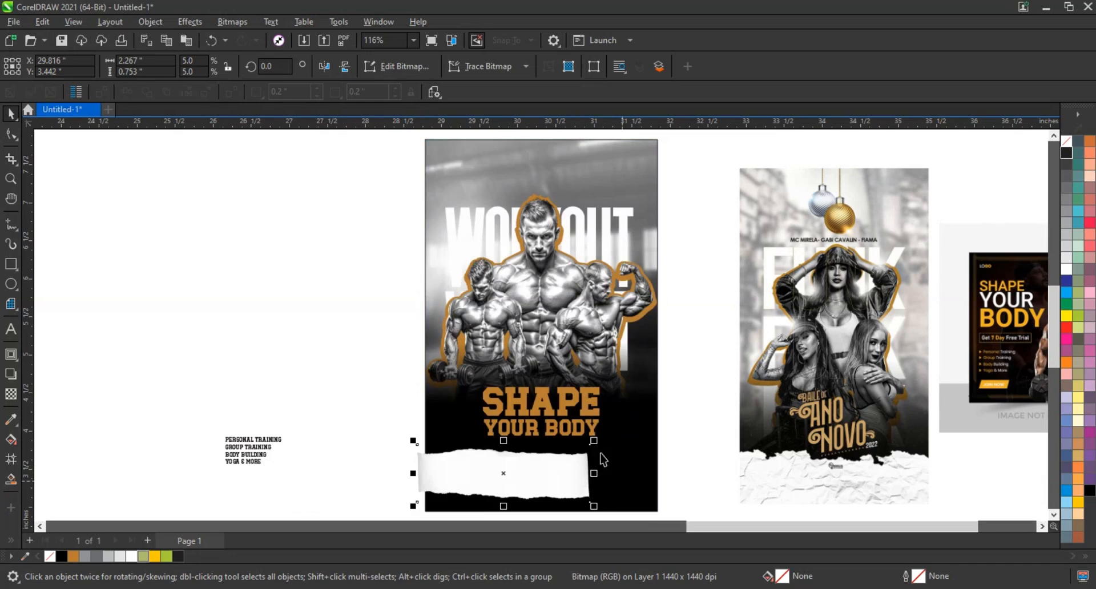
left_click_drag(594, 441, 678, 431)
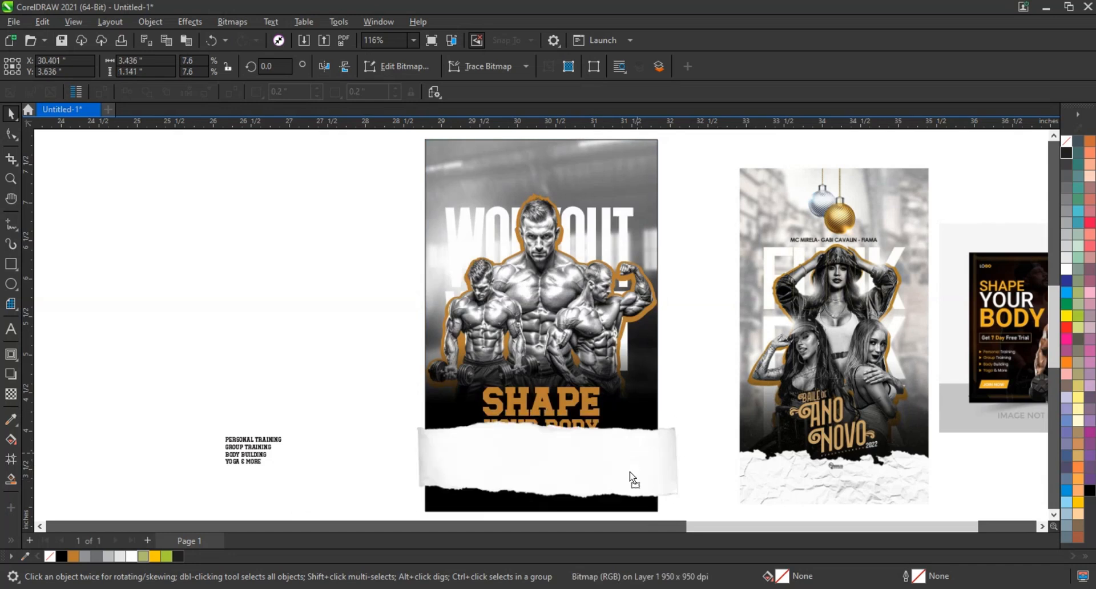
left_click_drag(626, 476, 630, 463)
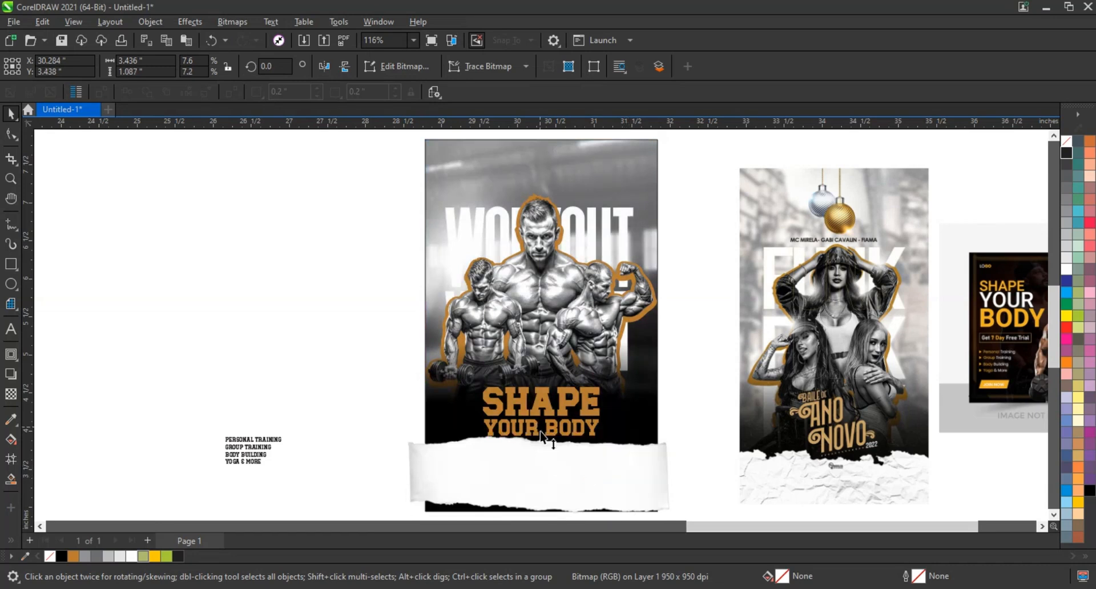
left_click_drag(541, 431, 540, 439)
left_click(574, 464)
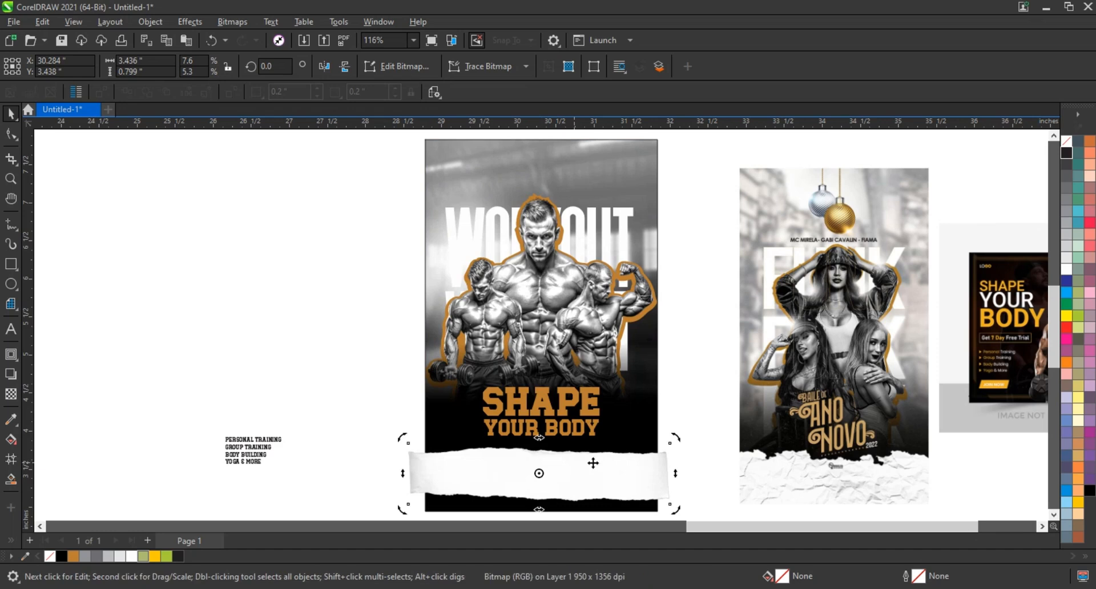
PowerClip the torn paper strip inside the poster frame.
right_click(632, 465)
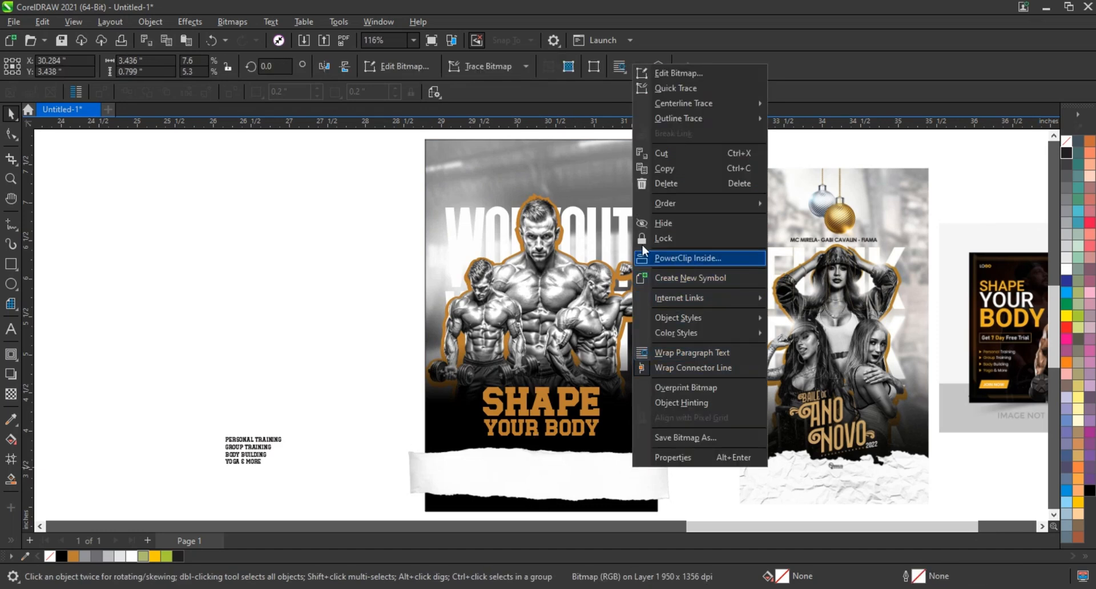
left_click(643, 247)
left_click(639, 257)
left_click(696, 283)
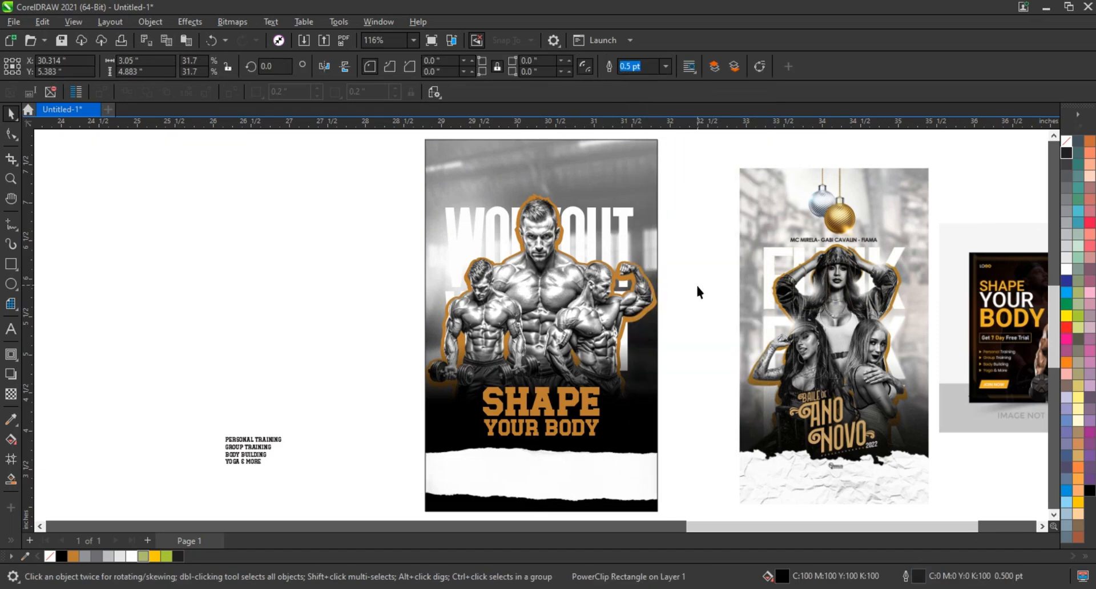
Move the services list onto the torn paper strip below the SHAPE YOUR BODY heading.
left_click(258, 444)
left_click_drag(258, 444, 497, 473)
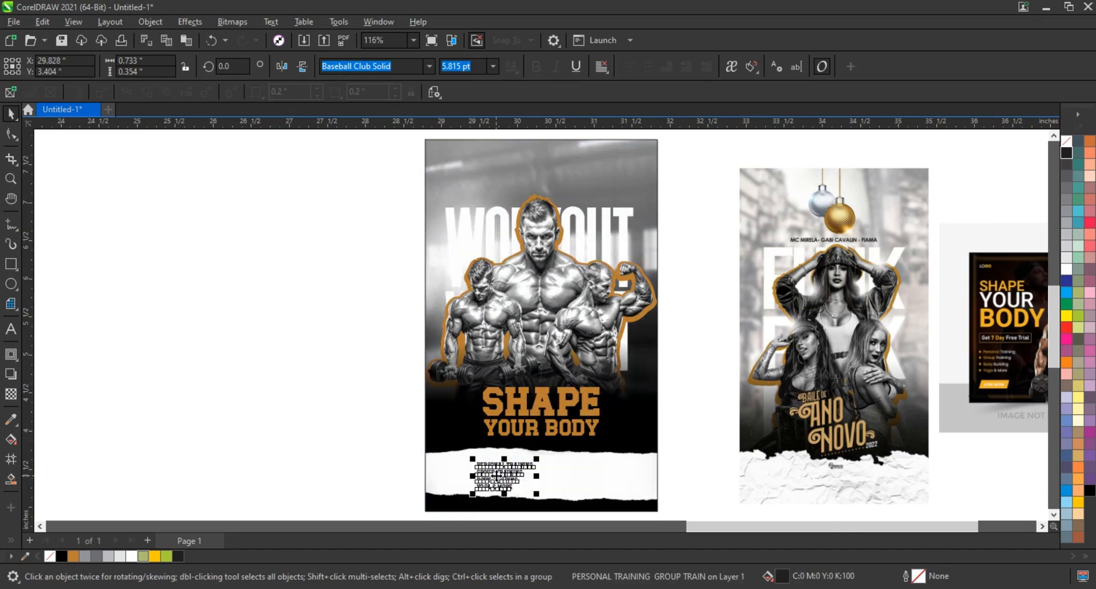
key("shift+F2")
scroll(530, 392, "down", 4)
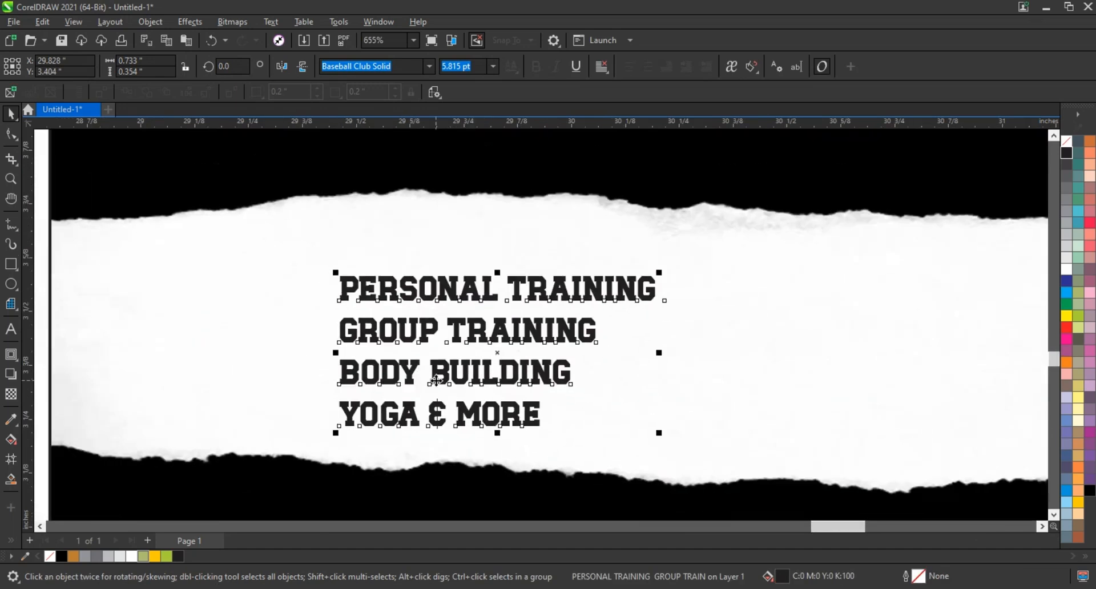
Rearrange the services list into two lines: "PERSONAL TRAINING - GROUP TRAINING" and "BODY BUILDING - YOGA & MORE".
left_click(13, 330)
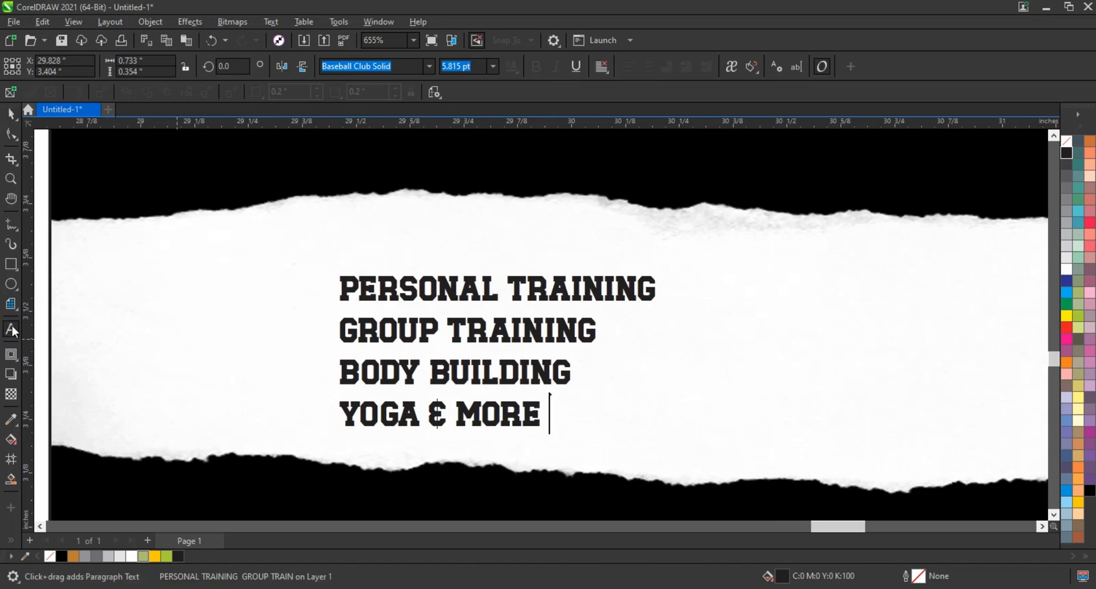
key("Up")
key("Home")
key("Up")
key("BackSpace")
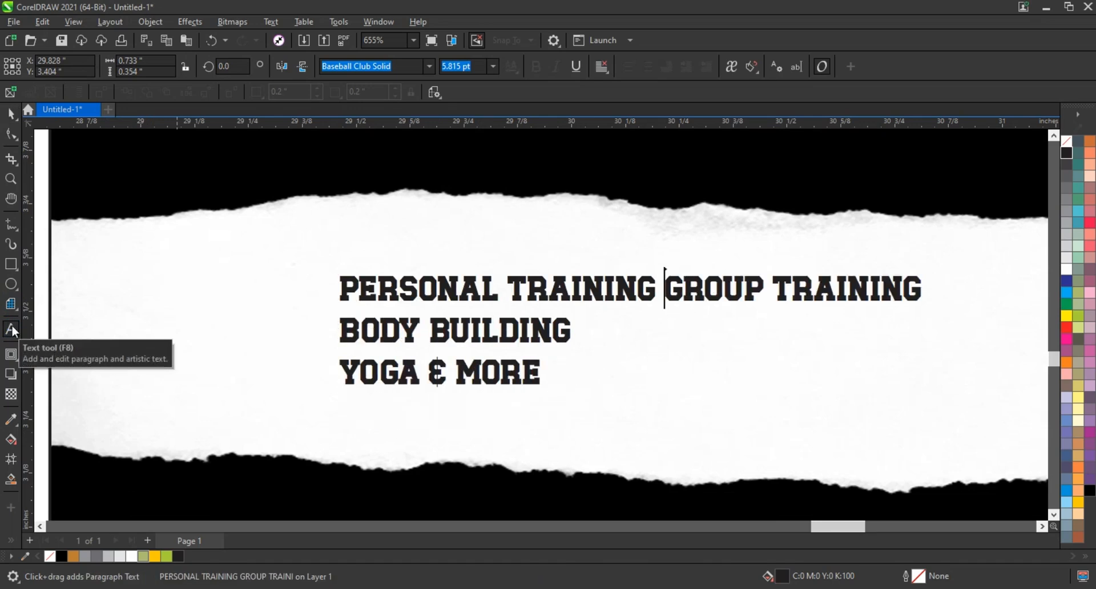
type("-")
key("Down")
key("Down")
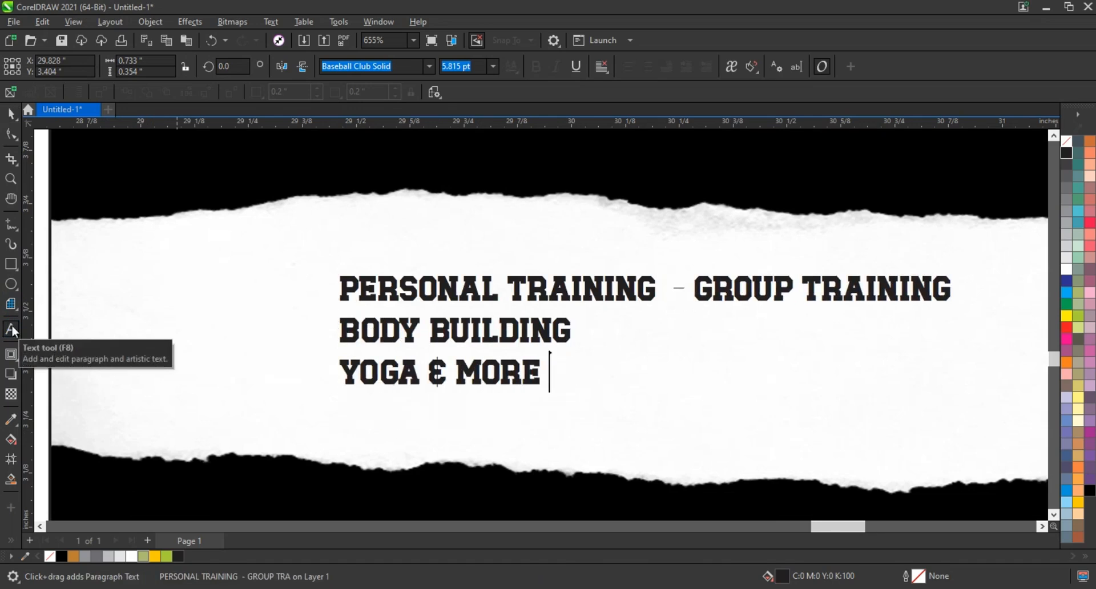
key("Home")
key("BackSpace")
type("-")
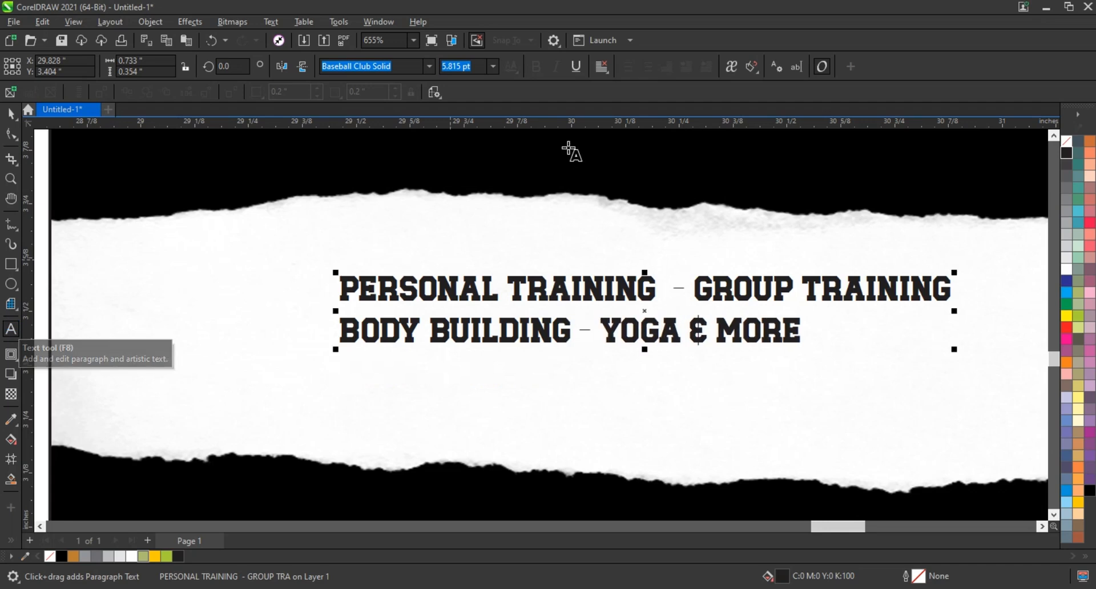
Center-align the two services lines and center the text block horizontally on the poster.
left_click(606, 71)
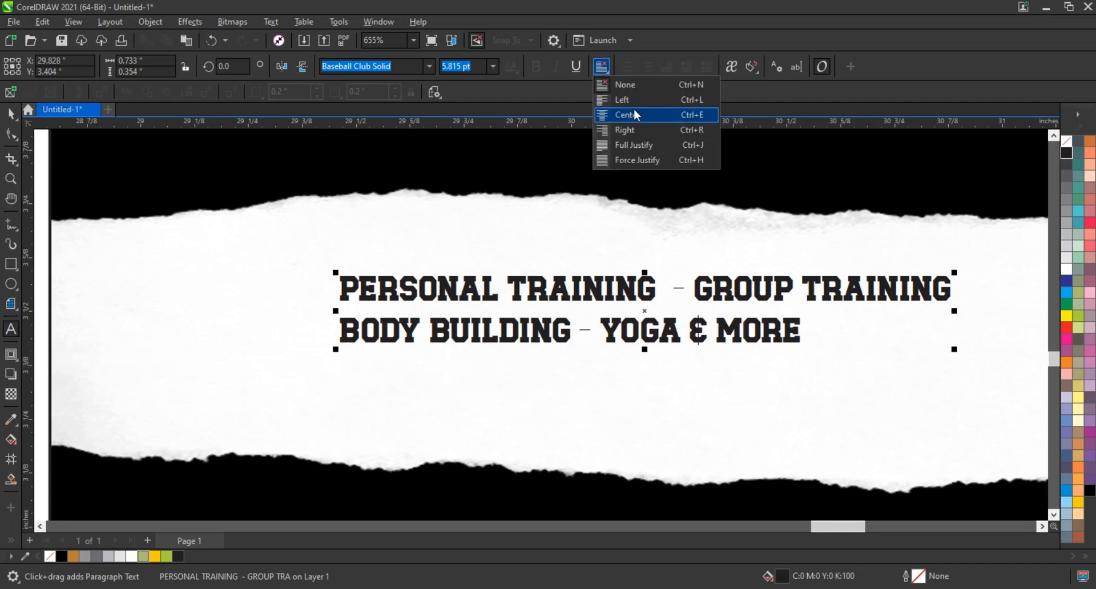
left_click(631, 113)
left_click(10, 115)
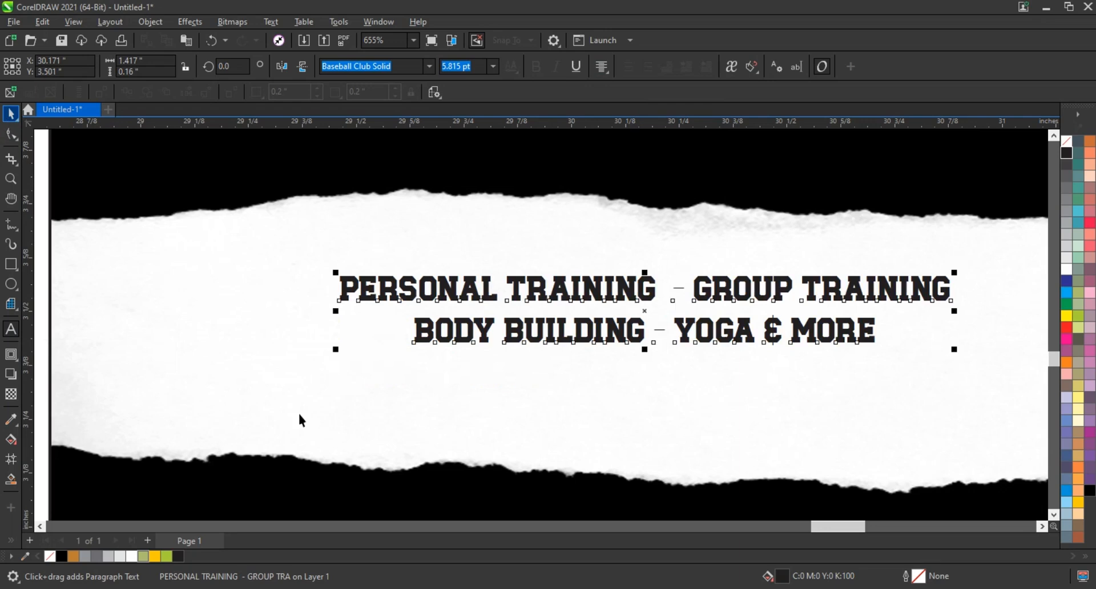
scroll(299, 412, "down", 5)
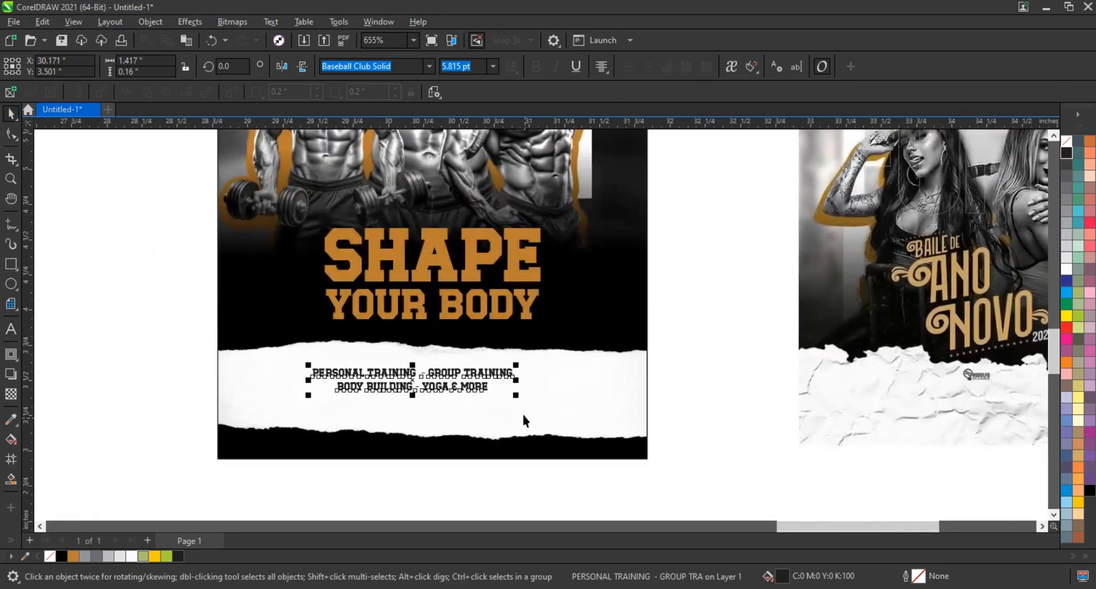
left_click(523, 416, "shift")
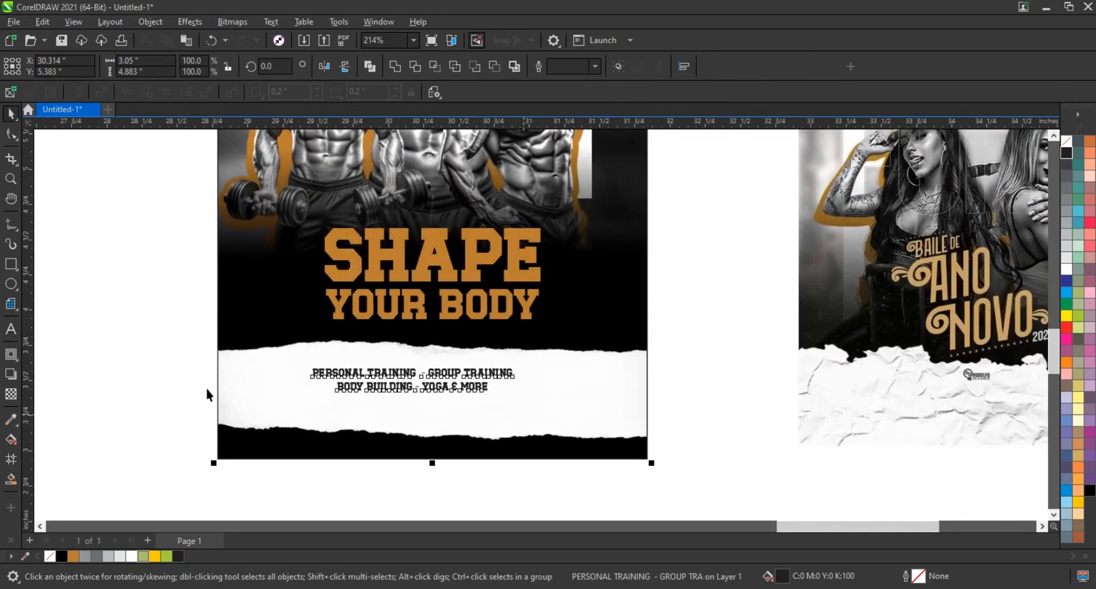
key("c")
left_click(197, 385)
Enlarge the services text to about 1.83 by 0.21 inches and place it in the middle of the paper strip.
left_click(442, 383)
left_click(470, 390)
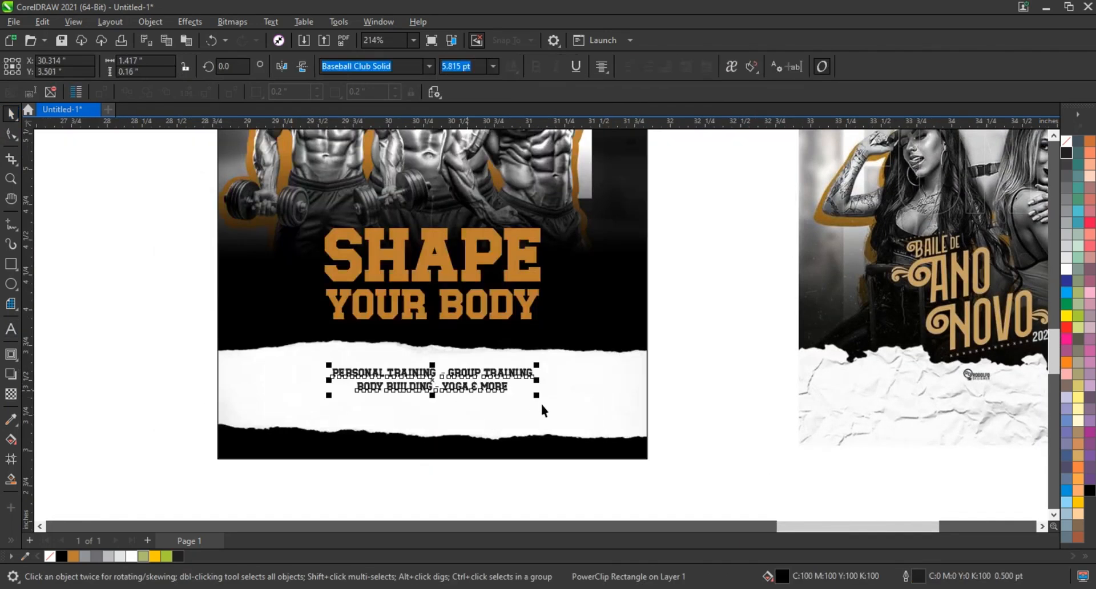
left_click_drag(536, 396, 580, 413)
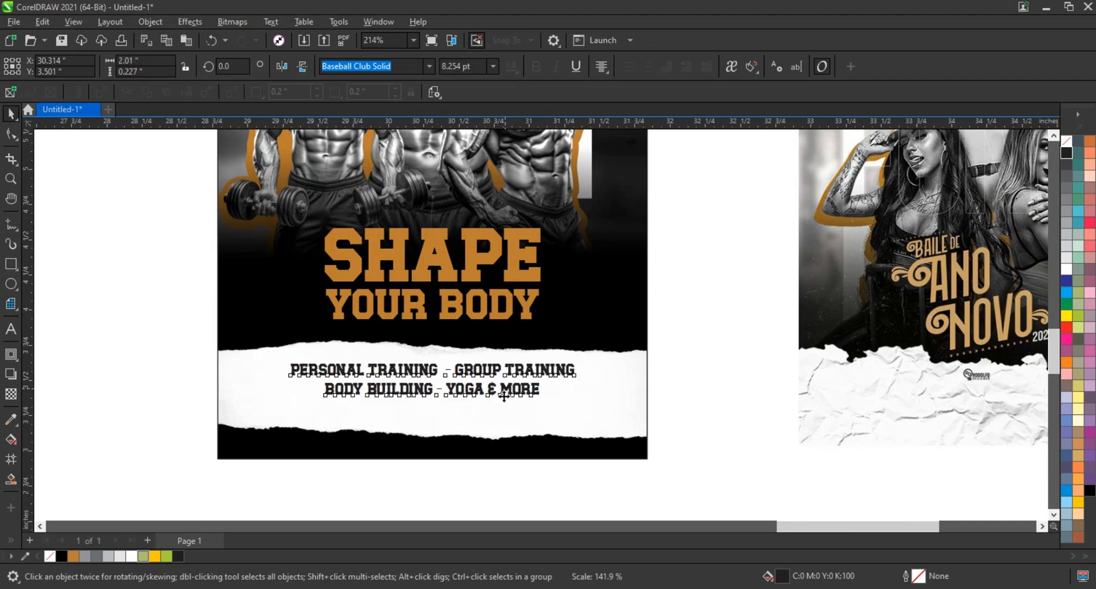
mouse_move(505, 393)
left_mouse_down()
mouse_move(508, 407)
mouse_move(501, 401)
left_mouse_up()
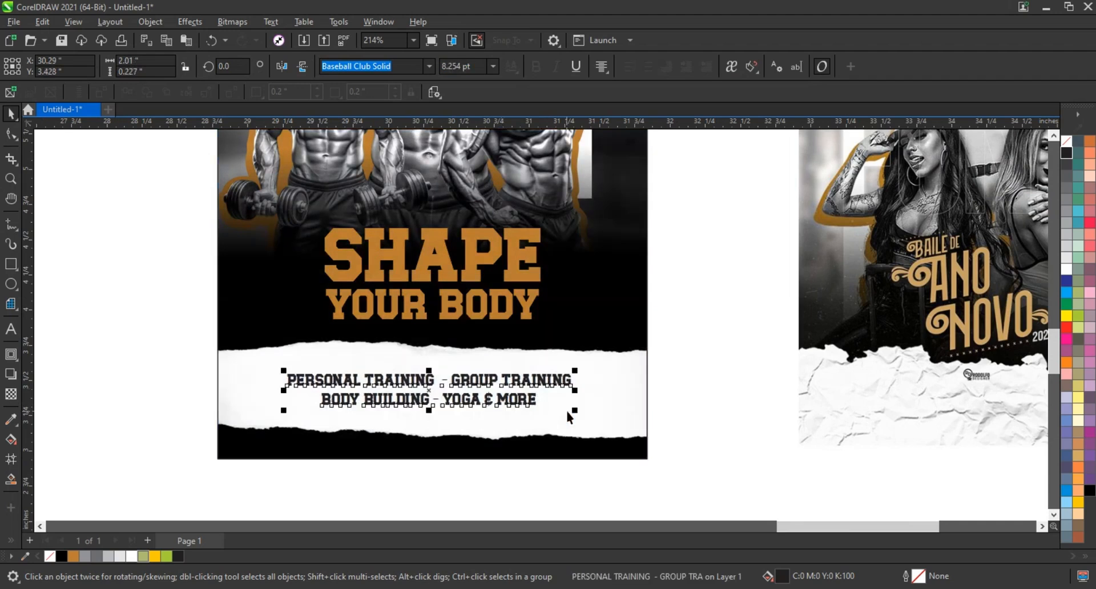
left_click_drag(575, 411, 556, 410)
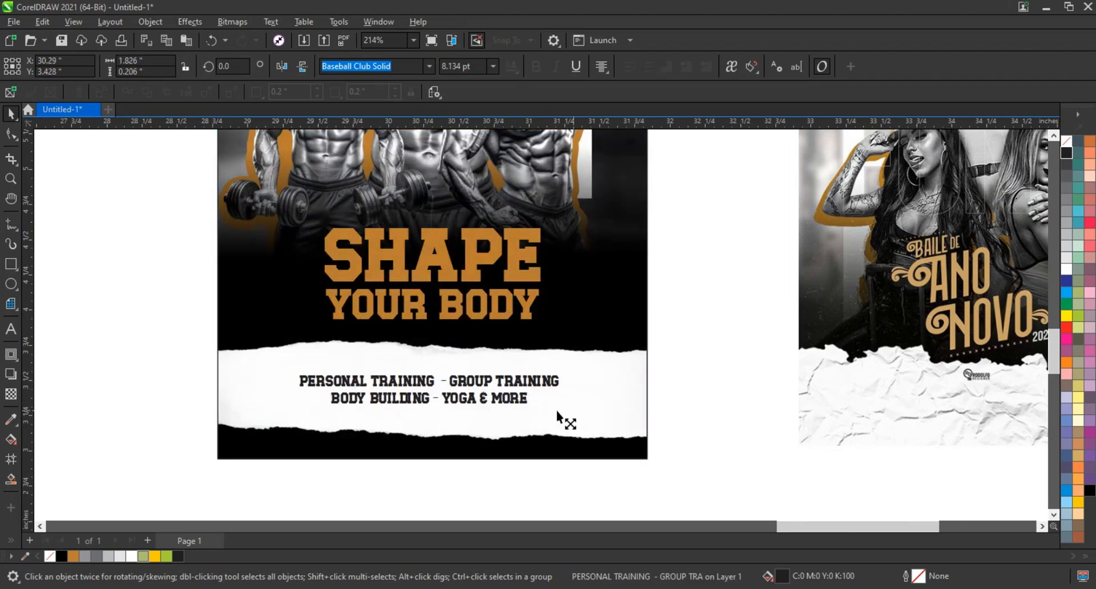
Scale the SHAPE YOUR BODY heading down slightly above the paper strip.
left_click(617, 422)
key("shift+F2")
left_click_drag(691, 376, 474, 444)
left_click_drag(564, 430, 682, 439)
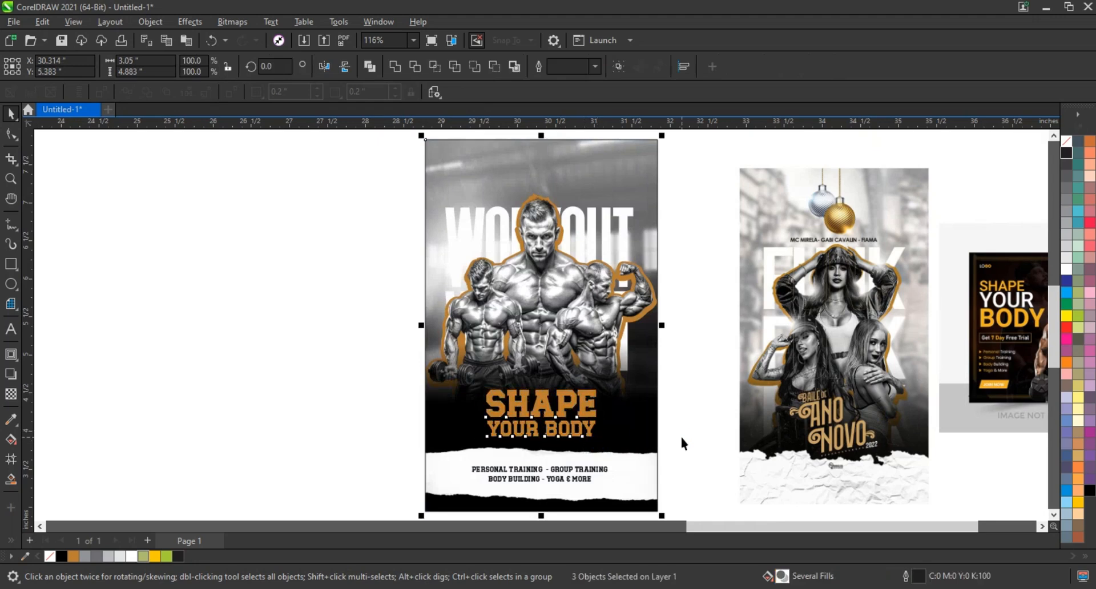
left_click(682, 438)
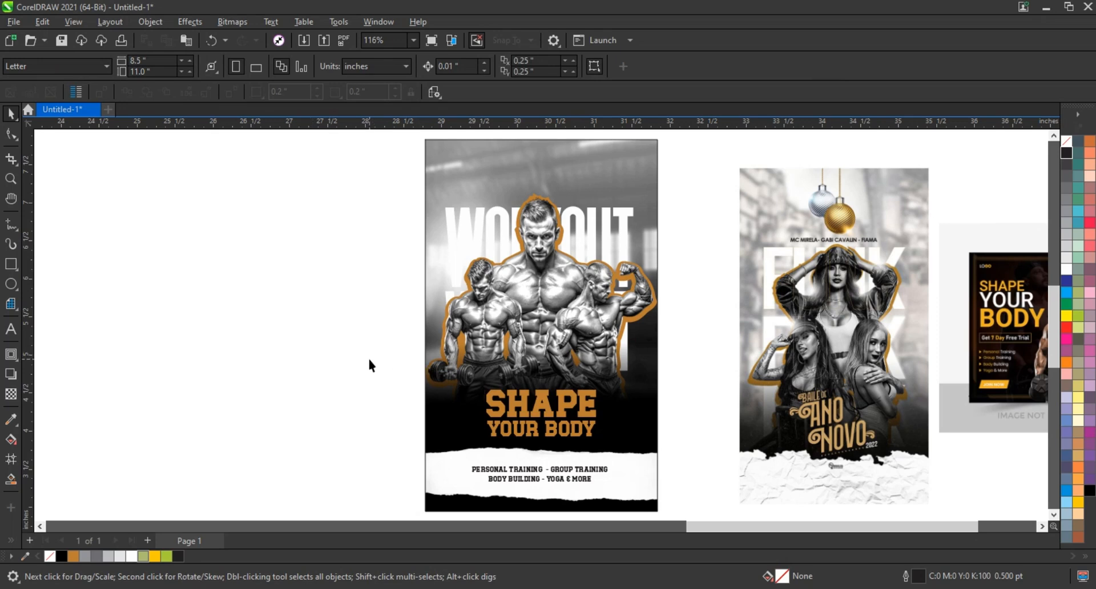
Edit the poster's PowerClip contents and enlarge both WORKOUT lettering rows together until they overlap the frame's side edges.
left_click(632, 210)
right_click(632, 211)
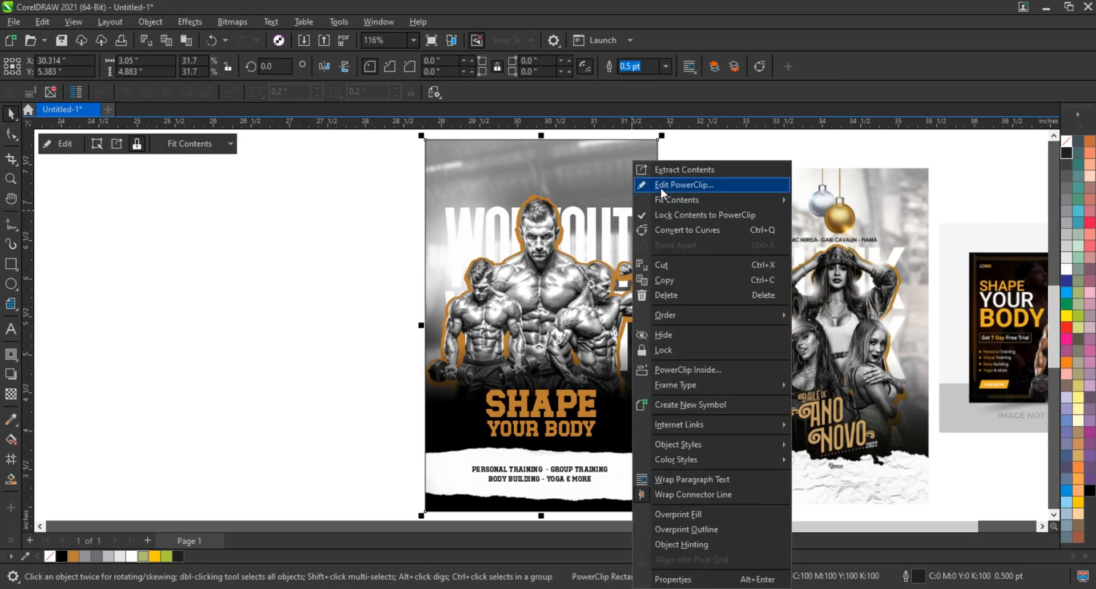
left_click(659, 187)
left_click(628, 209)
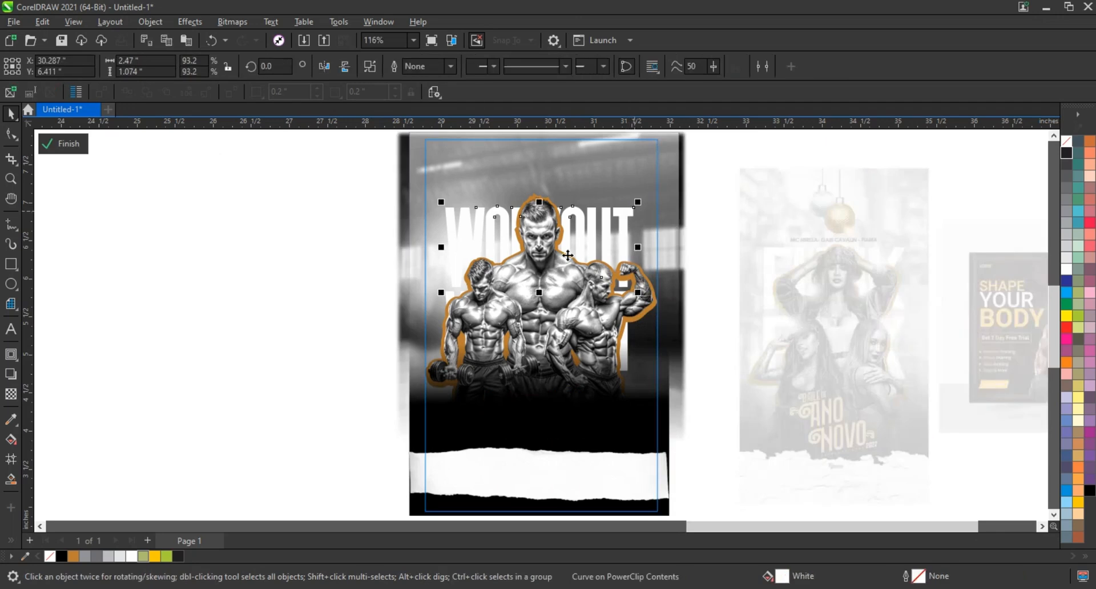
left_click_drag(287, 164, 623, 378)
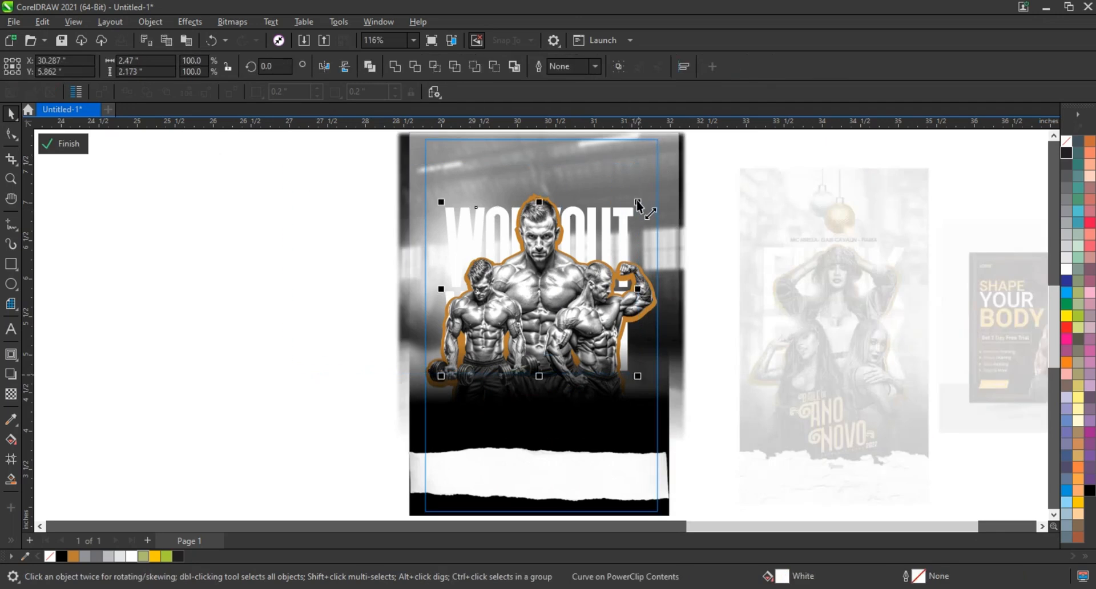
left_click_drag(647, 190, 668, 175)
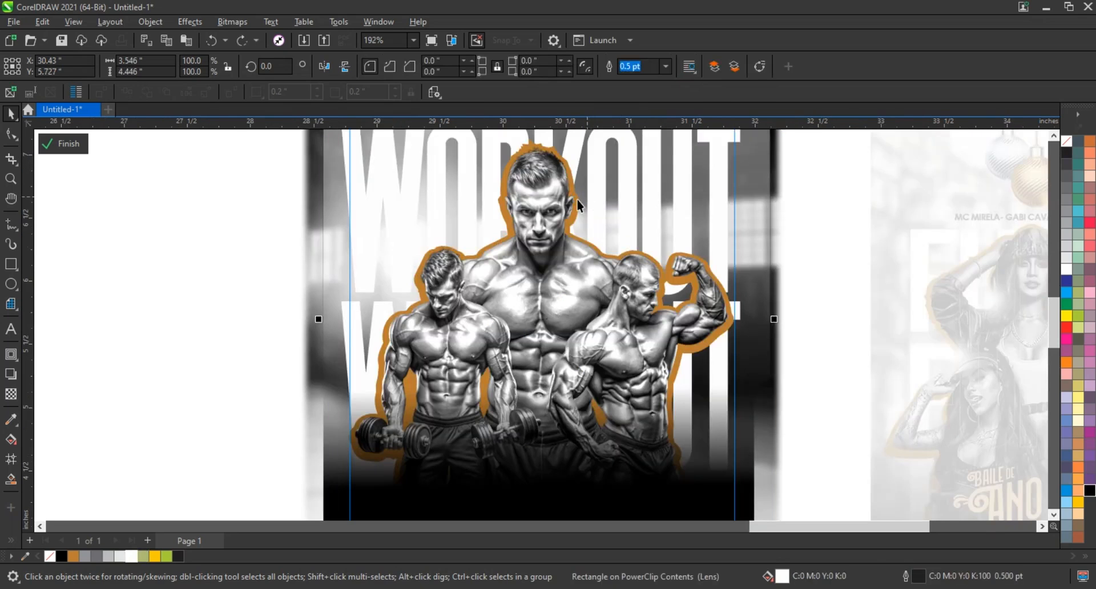
Try a Multiply drop shadow with opacity 68 and feather 15 on the orange bodybuilder outline, and finish the PowerClip edit.
left_click(582, 198)
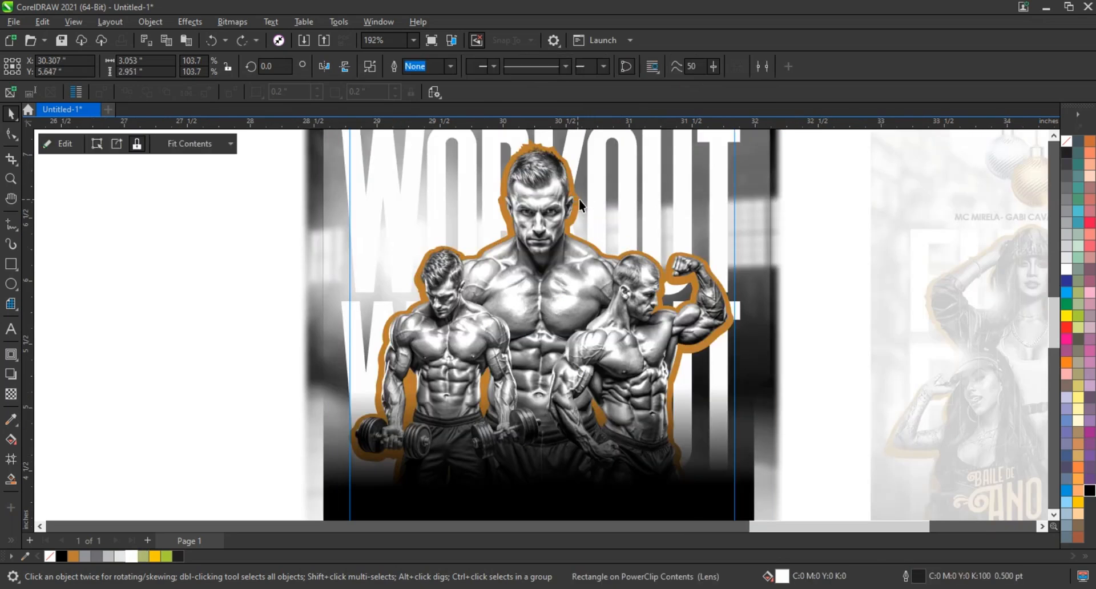
key("ctrl+z")
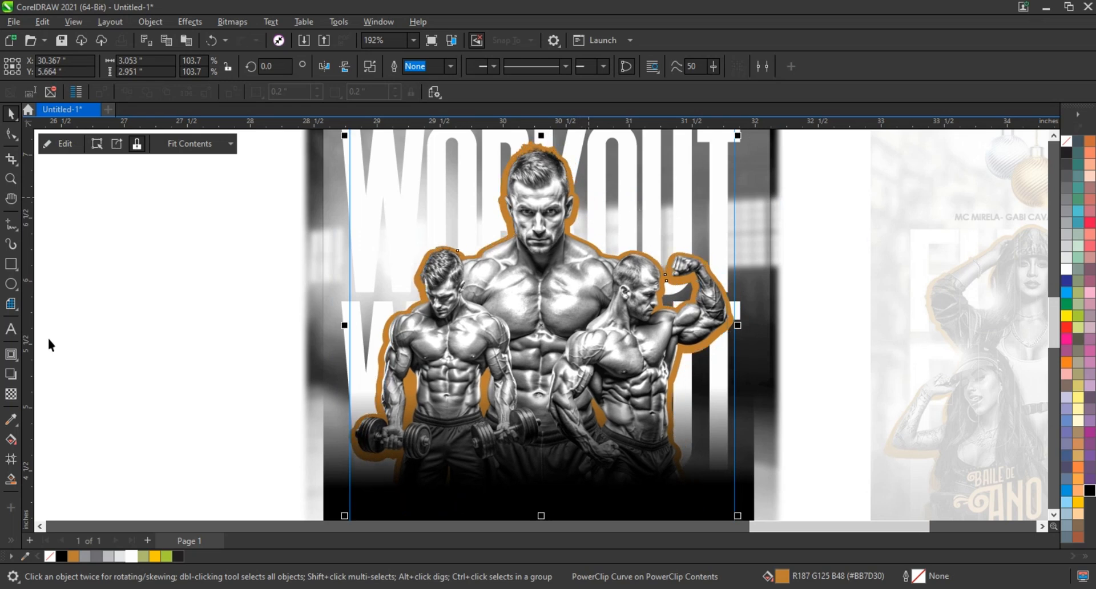
left_click(18, 361)
left_click(13, 374)
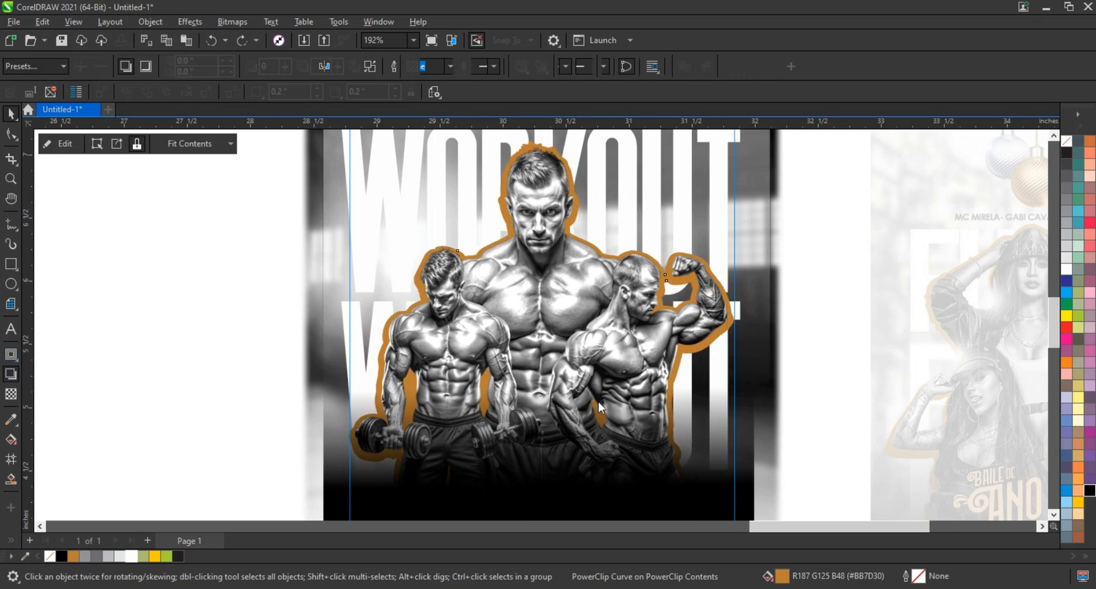
scroll(598, 402, "down", 1)
left_click_drag(555, 345, 428, 198)
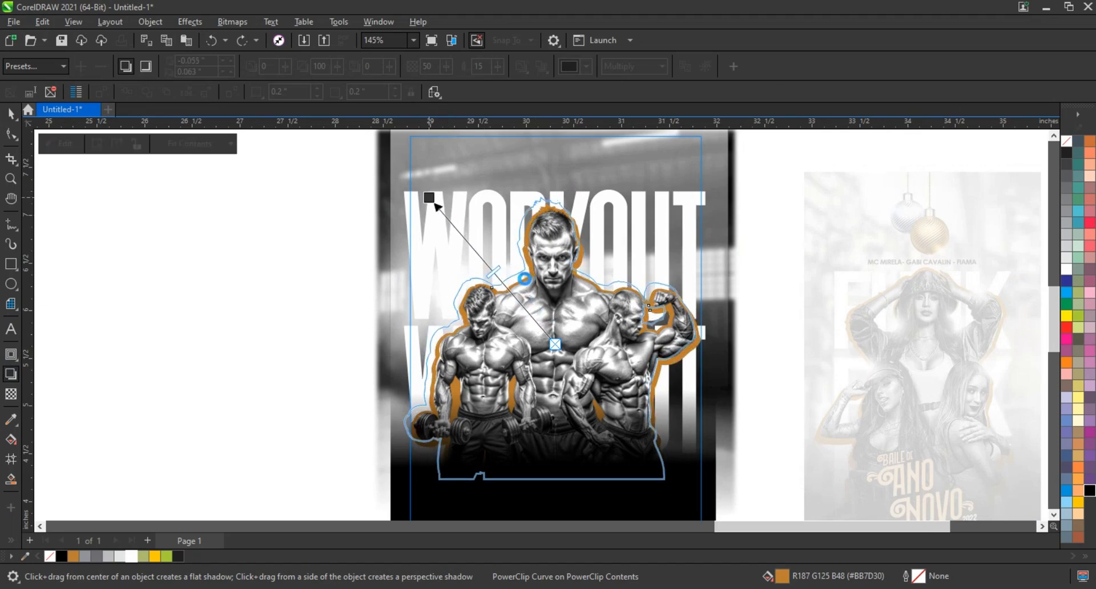
left_click_drag(494, 271, 470, 245)
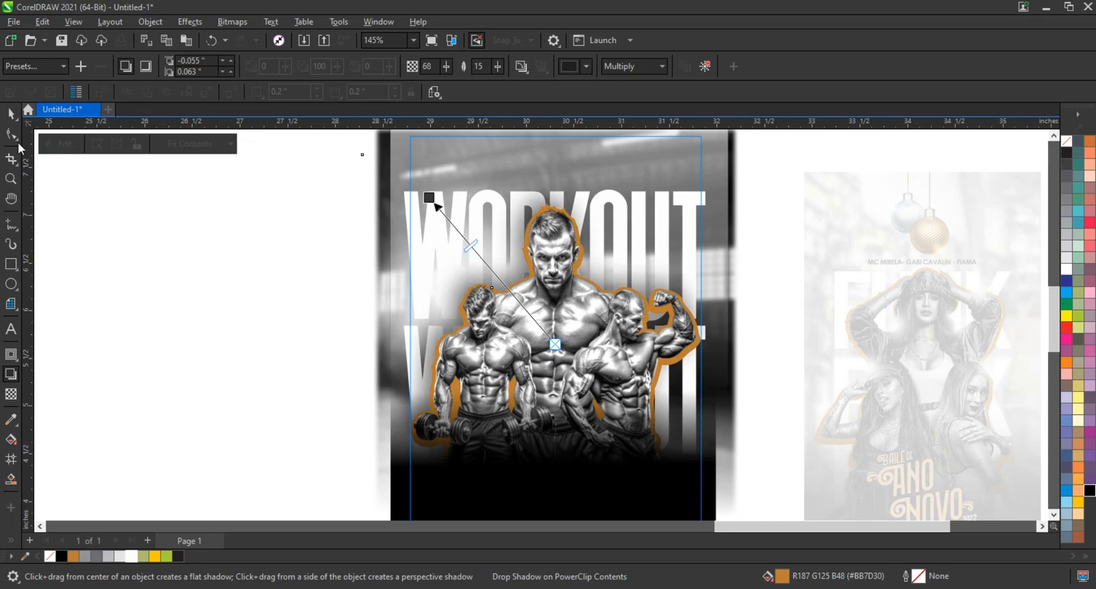
left_click(13, 113)
left_click(149, 230)
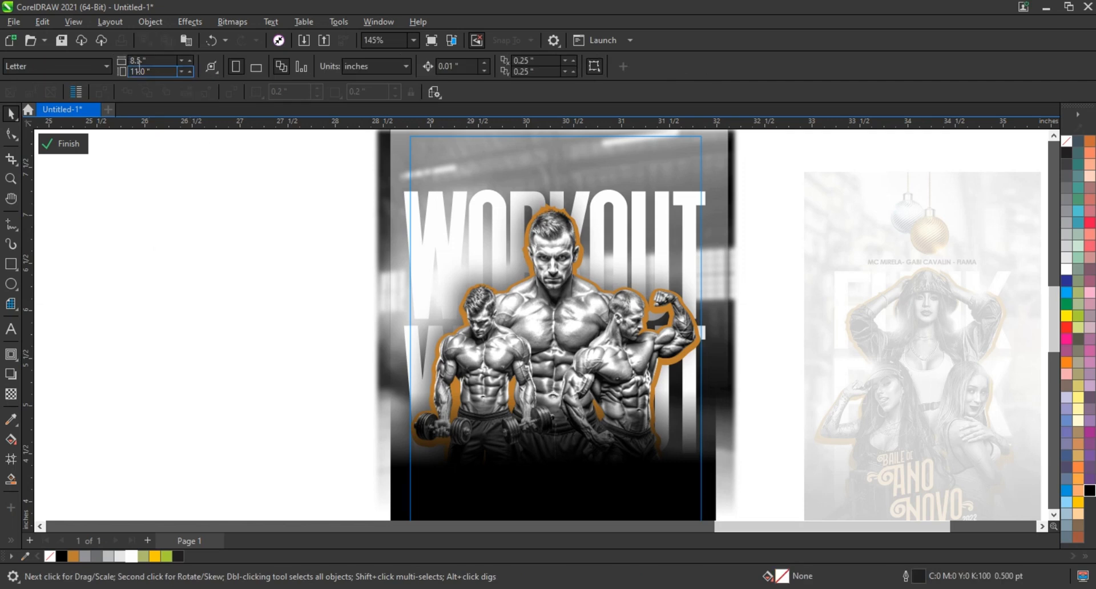
left_click(70, 144)
left_click(229, 264)
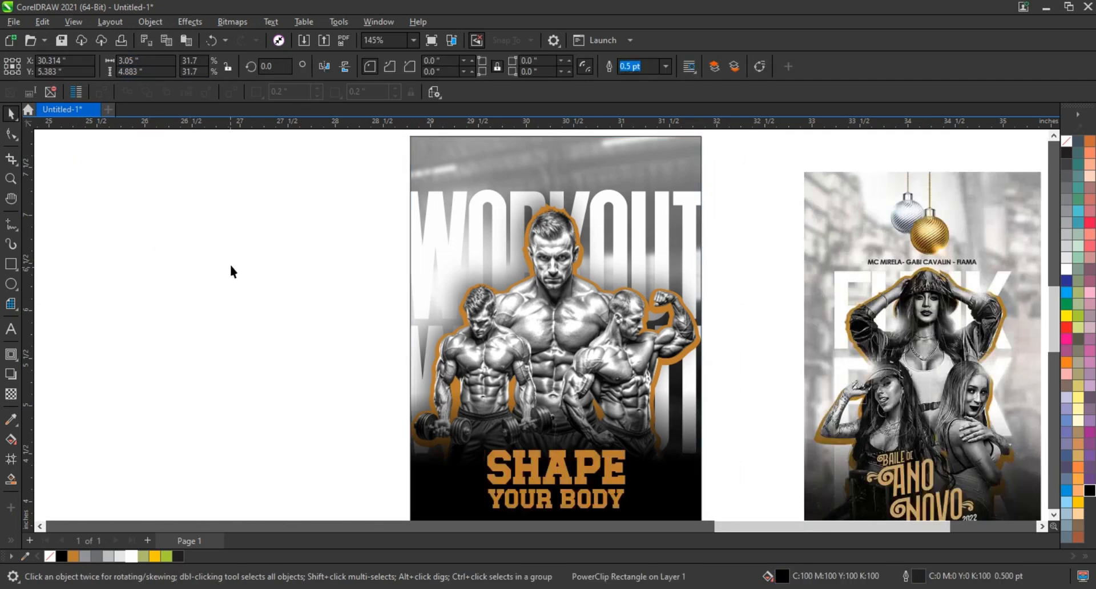
Undo the drop shadow on the orange bodybuilder outline.
scroll(389, 293, "down", 4)
key("ctrl+z")
key("ctrl+z")
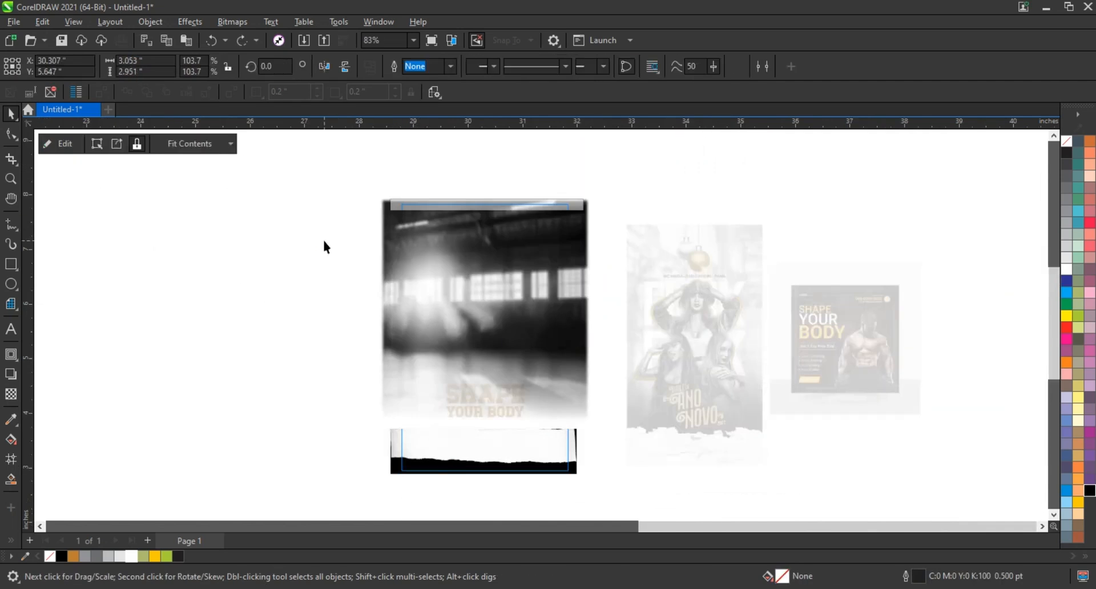
key("ctrl+z")
left_click(345, 240)
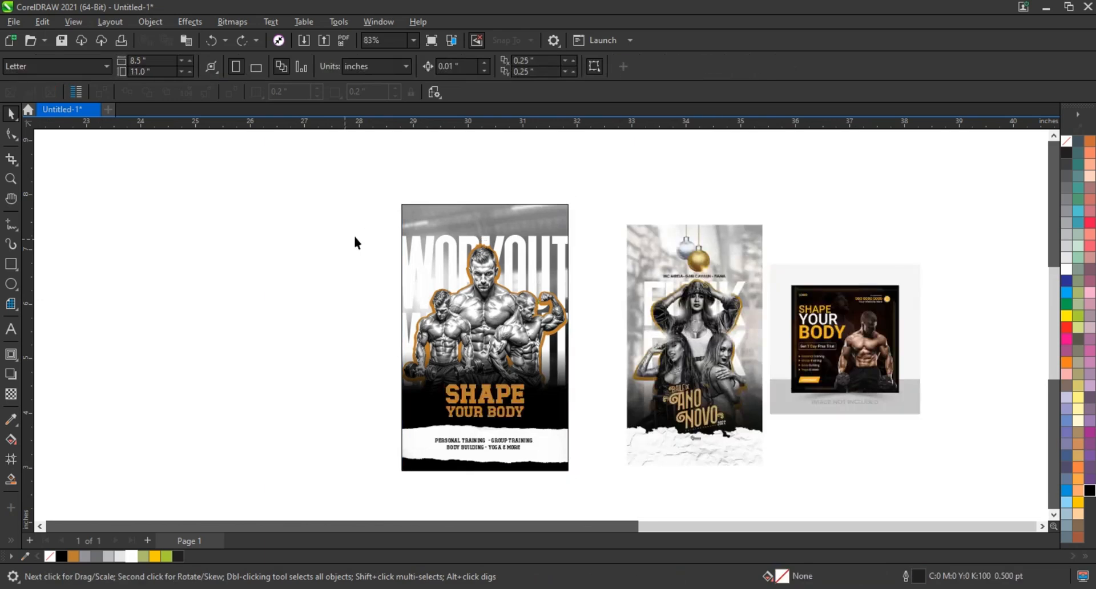
left_click_drag(525, 412, 597, 481)
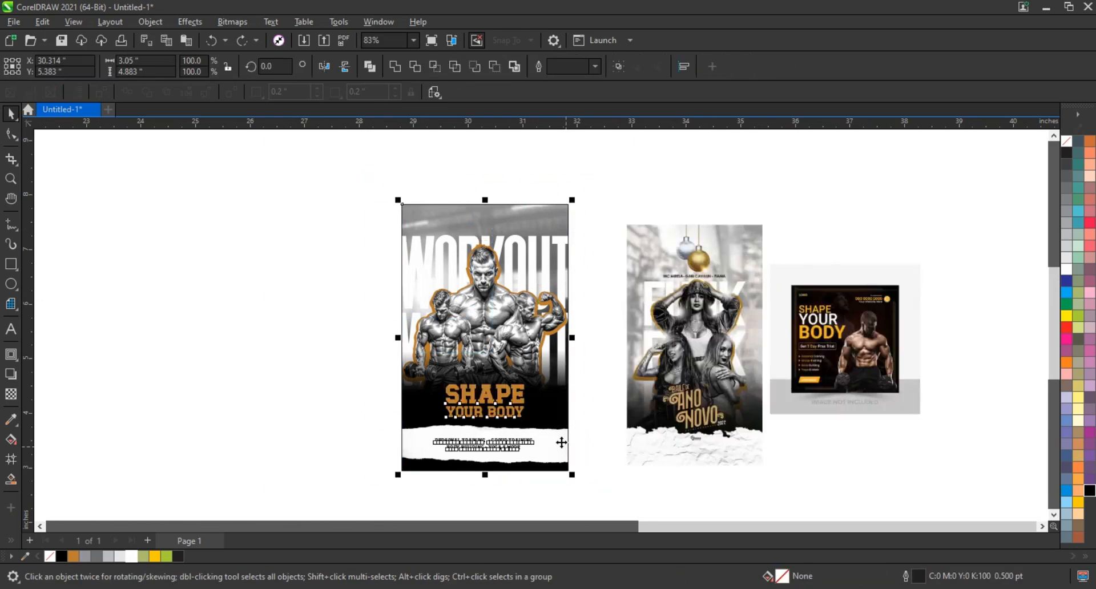
left_click(364, 239)
left_click_drag(563, 434, 780, 497)
scroll(682, 367, "up", 1)
left_click(556, 408)
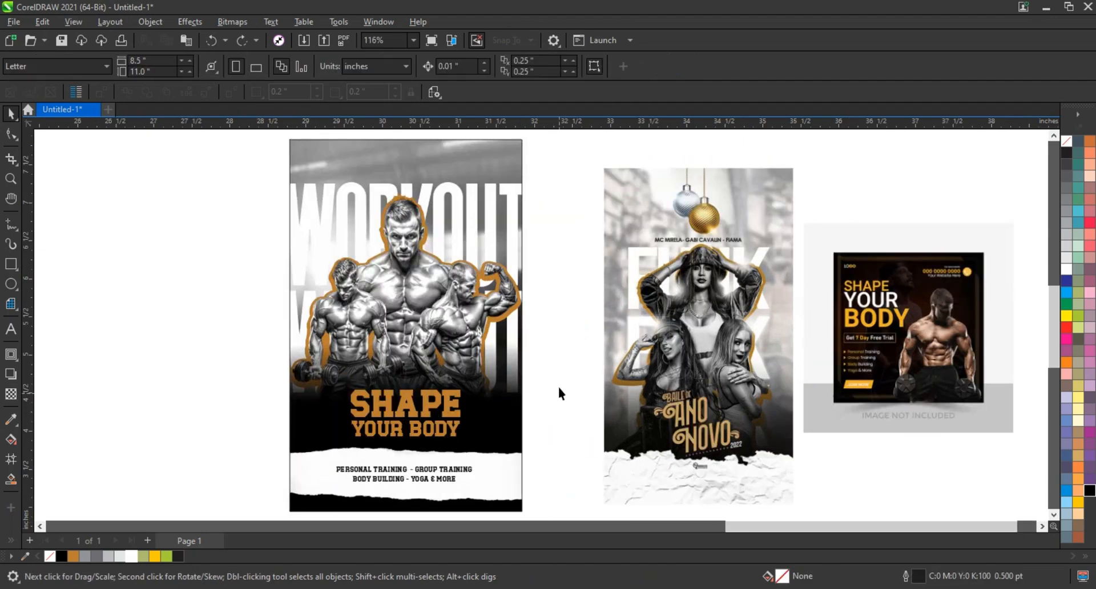